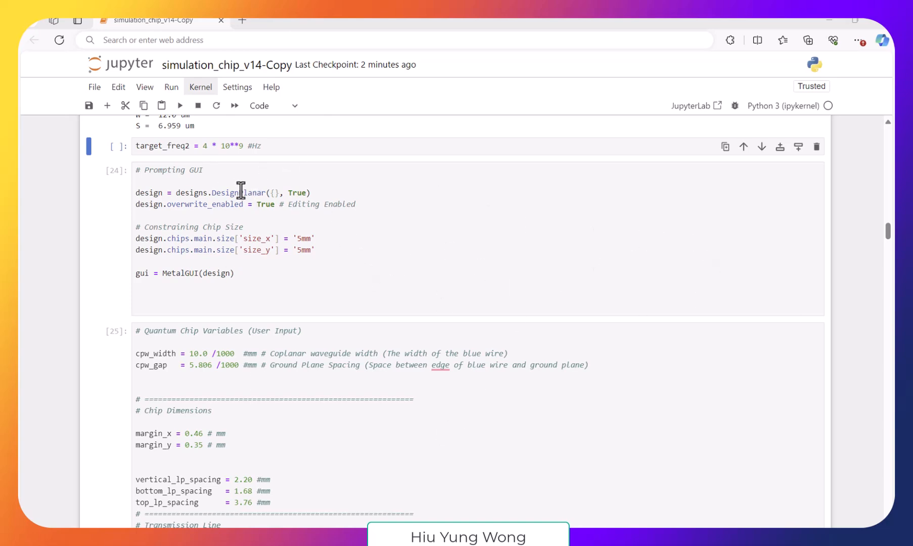
# - Run all cells of the simulation notebook to build the hanging resonator and render it to HFSS
pyautogui.click(208, 147)
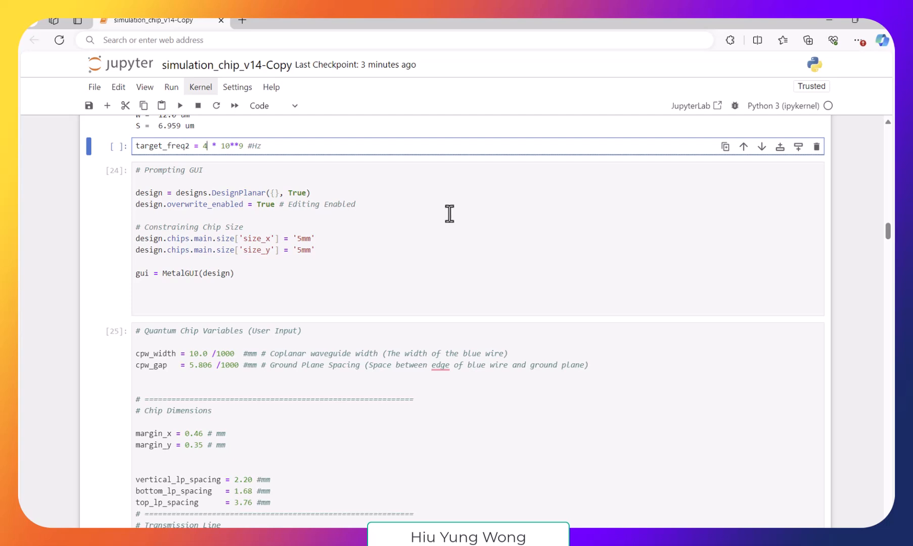
pyautogui.click(172, 87)
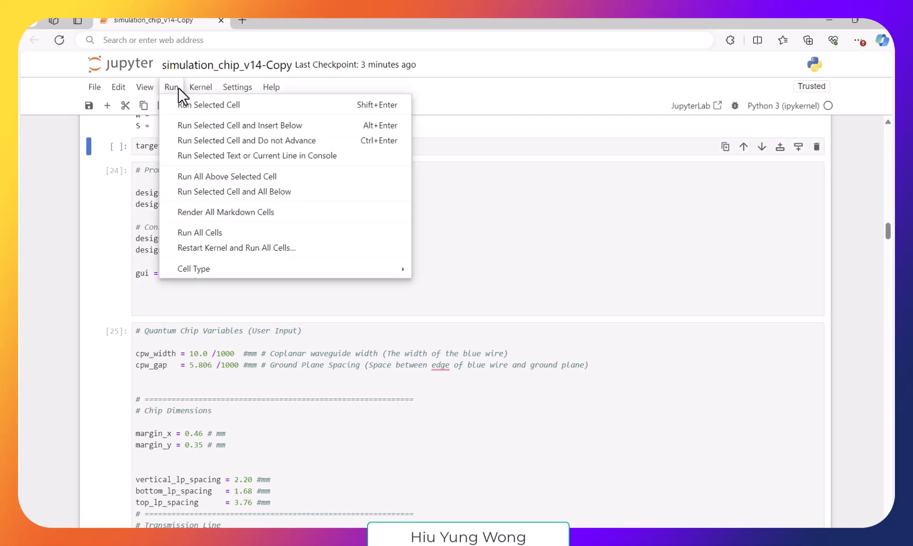
pyautogui.click(207, 231)
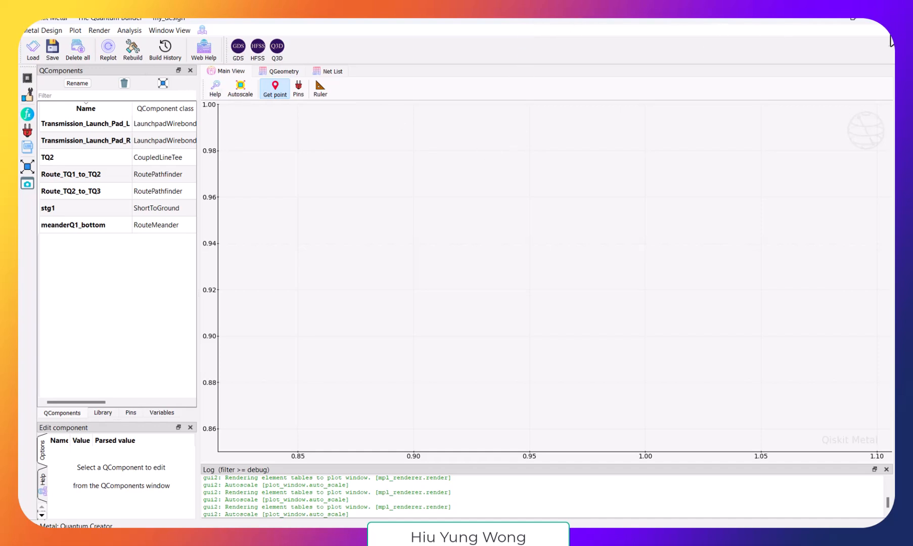
# - Switch to Ansys Electronics Desktop and examine the free end of the meander resonator, selecting its centre trace to check its extent
pyautogui.click(639, 538)
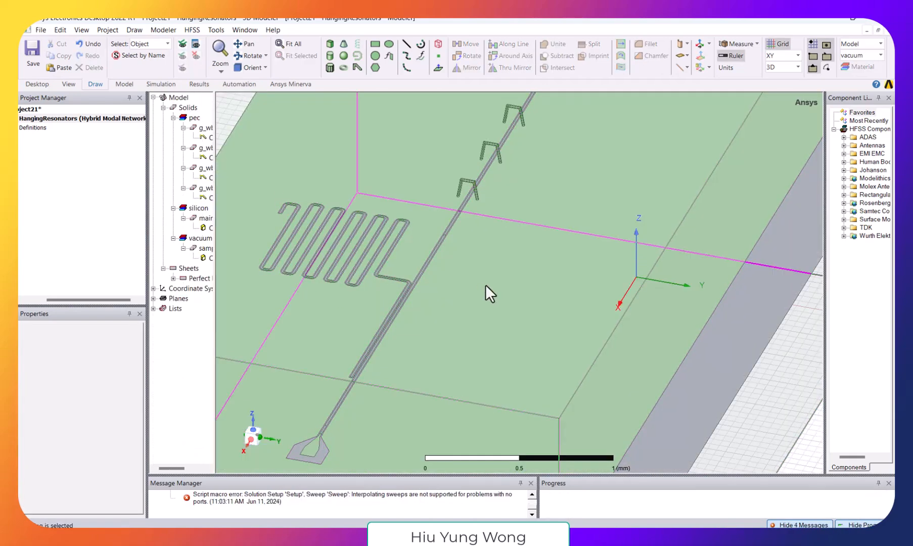
pyautogui.click(244, 44)
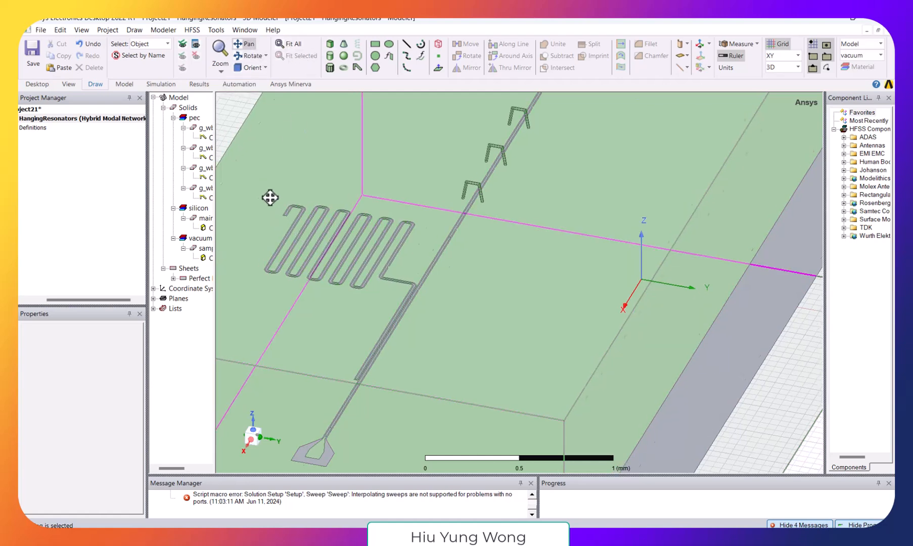
pyautogui.moveTo(262, 195); pyautogui.dragTo(478, 246)
pyautogui.scroll(4, 609, 273)
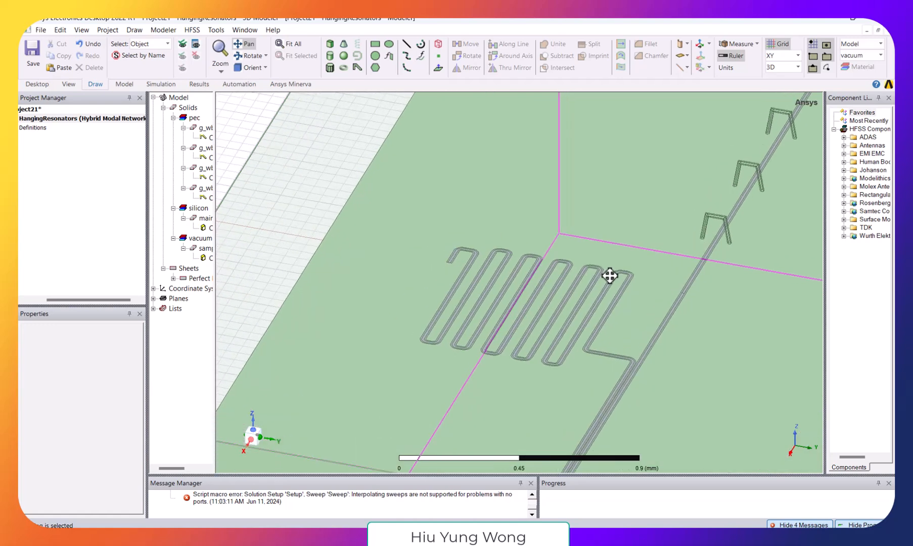
pyautogui.scroll(8, 358, 256)
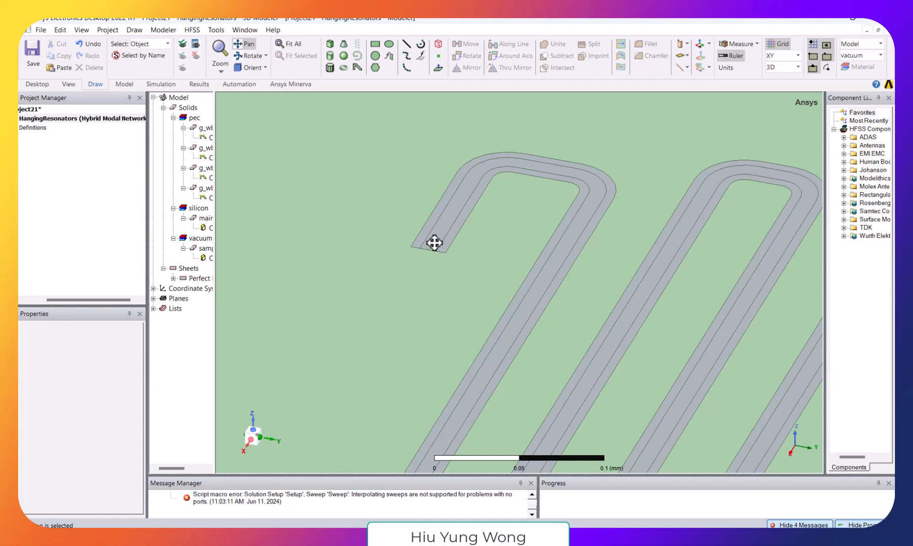
pyautogui.click(170, 368)
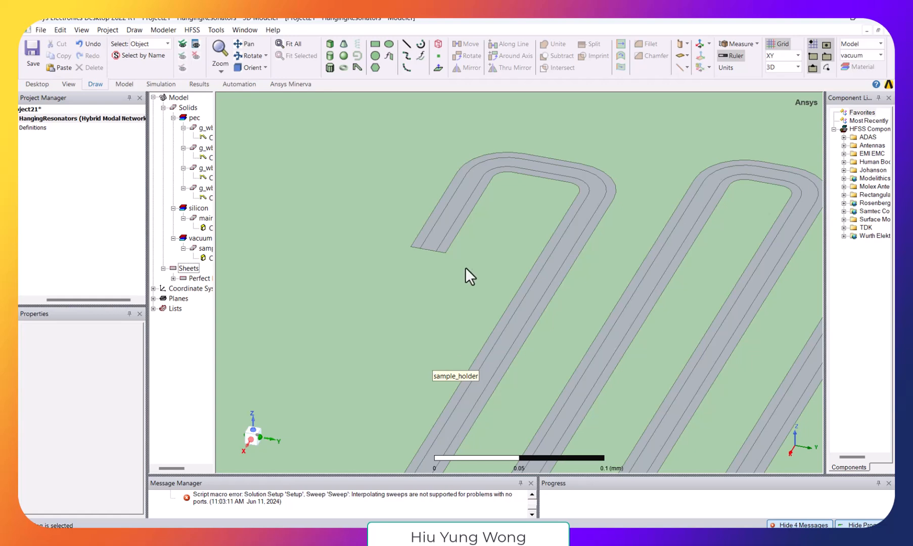
pyautogui.click(441, 237)
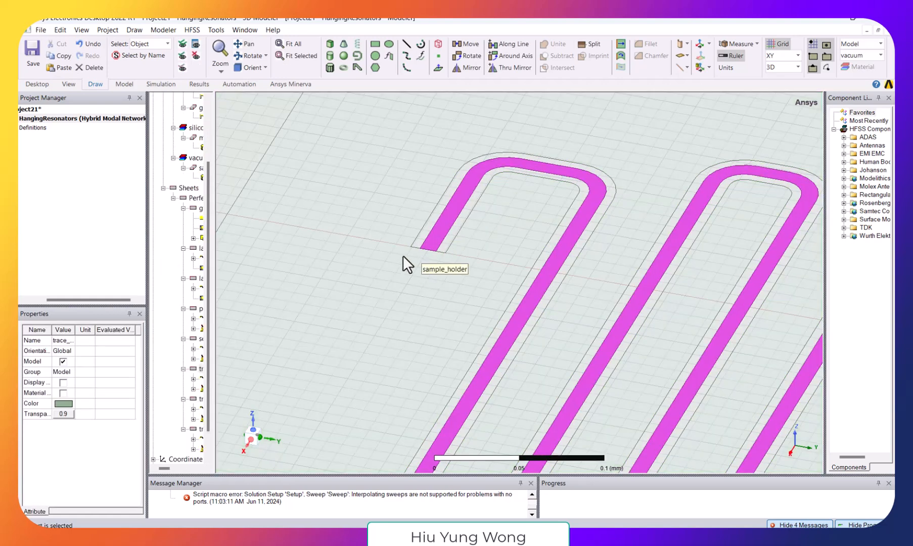
pyautogui.click(379, 299)
pyautogui.scroll(-5, 674, 306)
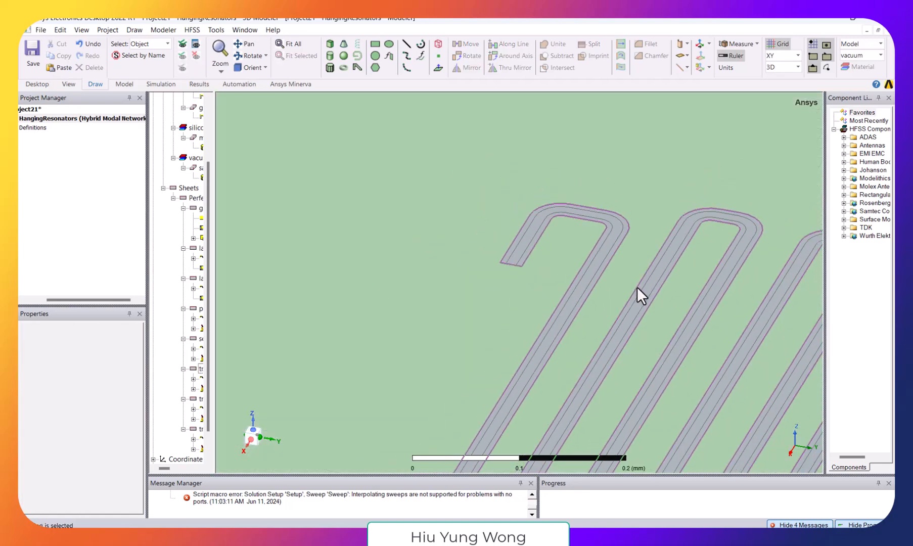
# - Follow the meander resonator to its coupling section and examine the coupled line's end and the transmission line's launch pad
pyautogui.click(245, 44)
pyautogui.moveTo(692, 383); pyautogui.dragTo(452, 179)
pyautogui.scroll(-5, 505, 221)
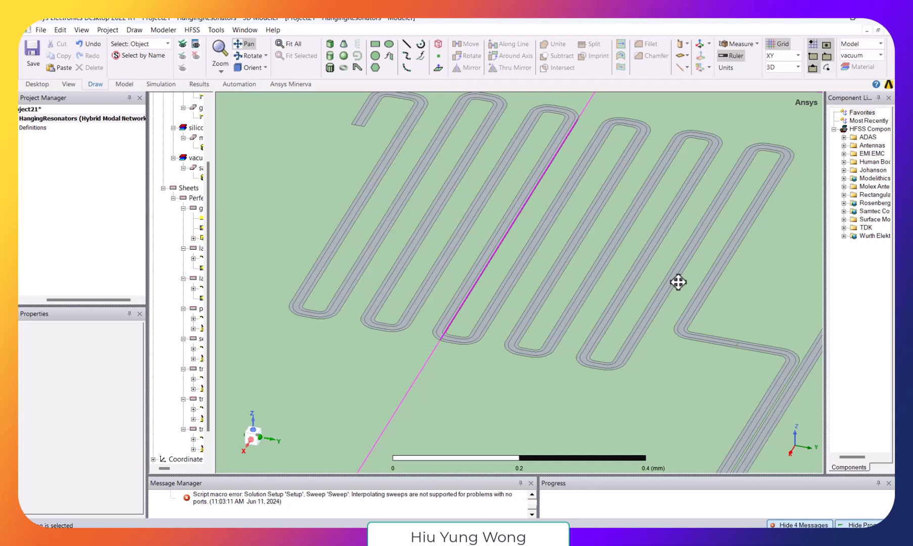
pyautogui.moveTo(736, 331); pyautogui.dragTo(646, 127)
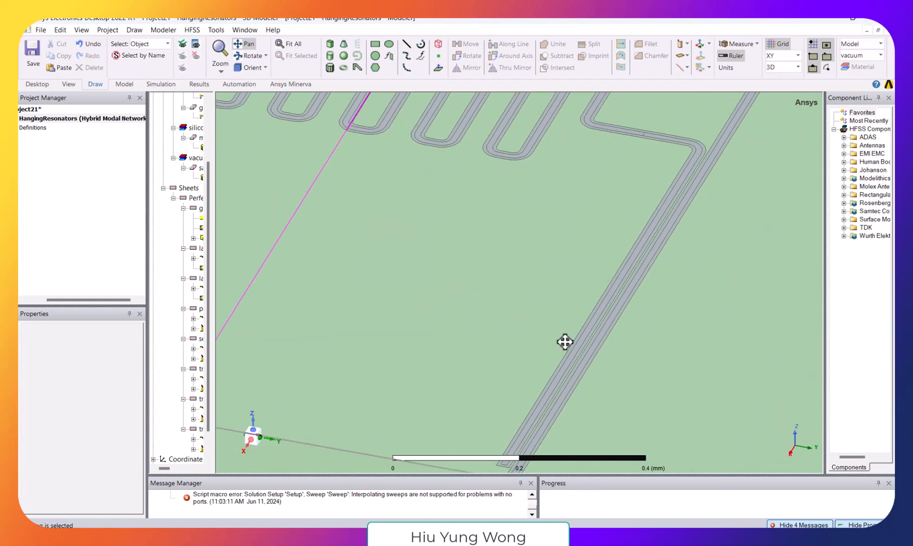
pyautogui.moveTo(567, 344); pyautogui.dragTo(621, 246)
pyautogui.scroll(-3, 586, 342)
pyautogui.scroll(10, 584, 343)
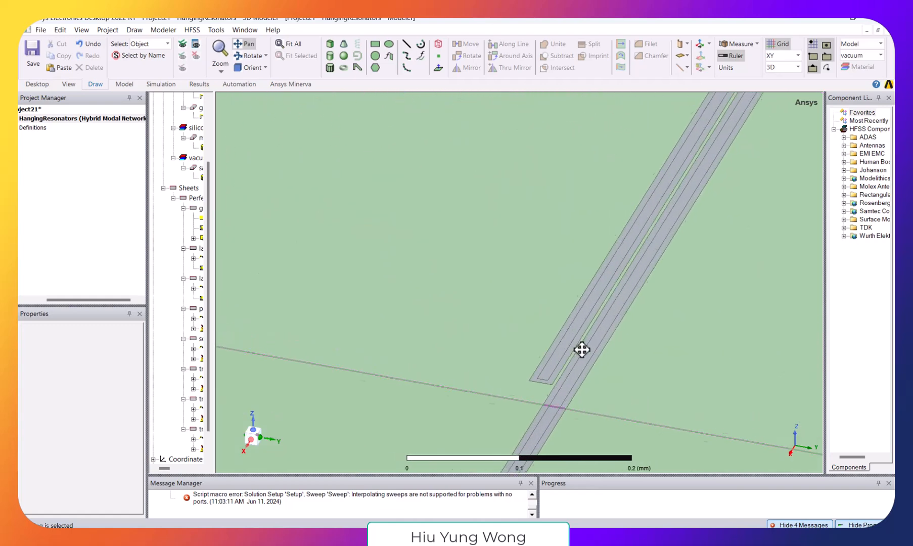
pyautogui.scroll(5, 582, 349)
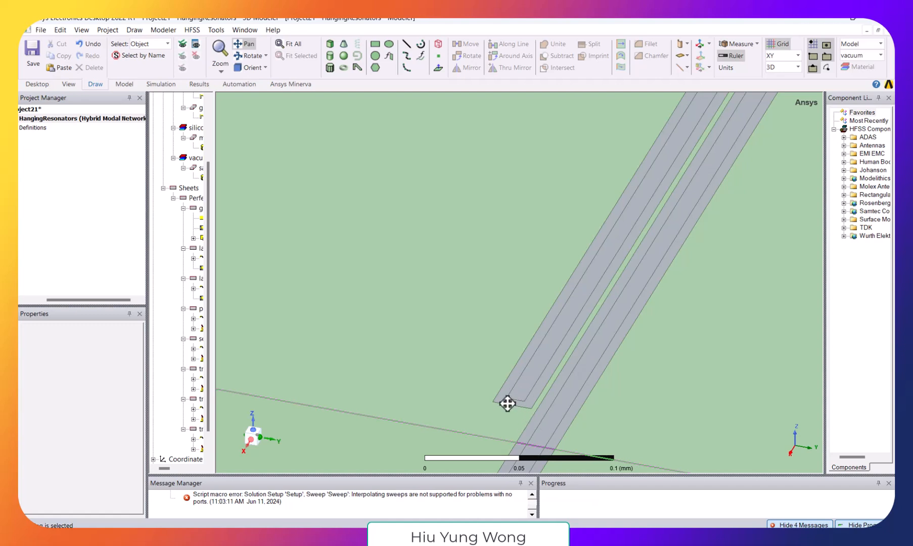
pyautogui.scroll(-8, 548, 379)
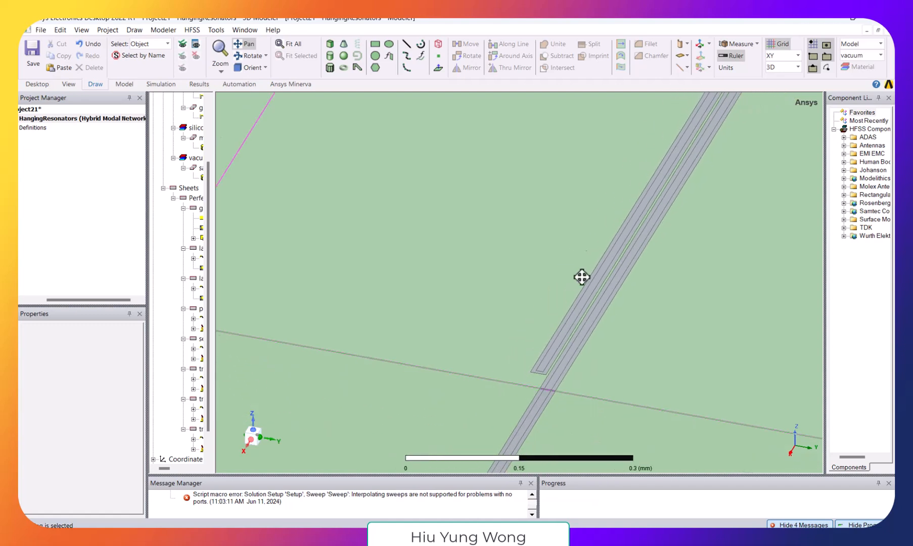
pyautogui.scroll(-6, 575, 301)
pyautogui.scroll(-1, 573, 300)
pyautogui.scroll(-1, 659, 316)
pyautogui.moveTo(717, 356); pyautogui.dragTo(652, 279)
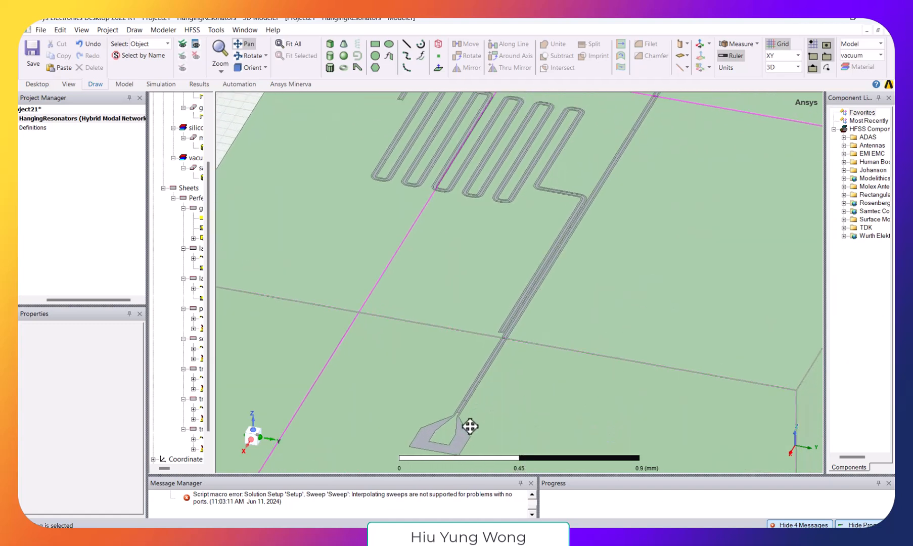
pyautogui.scroll(3, 480, 416)
pyautogui.scroll(-2, 480, 416)
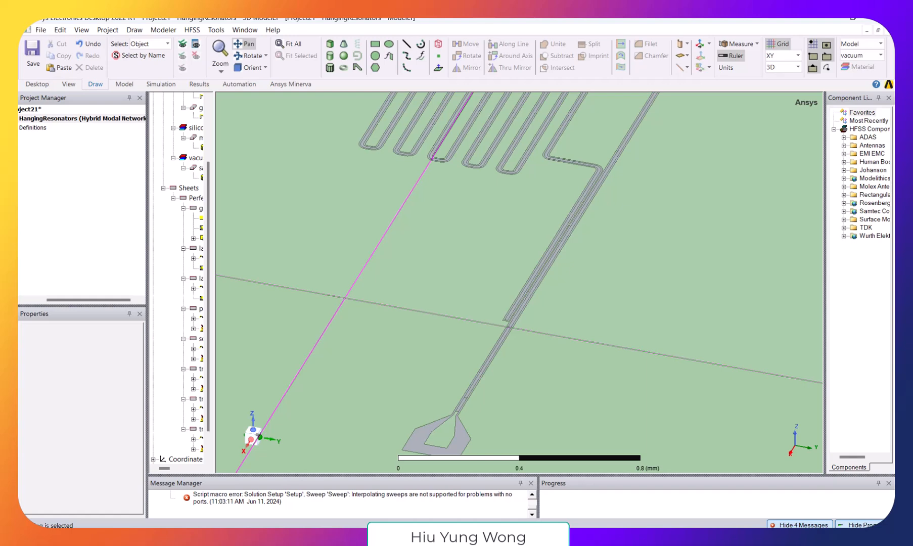
# - Switch to the simulation_chip_v14-Copy notebook and review the HFSS rendering cells, especially the commented-out and empty port_list arguments
pyautogui.moveTo(338, 537)
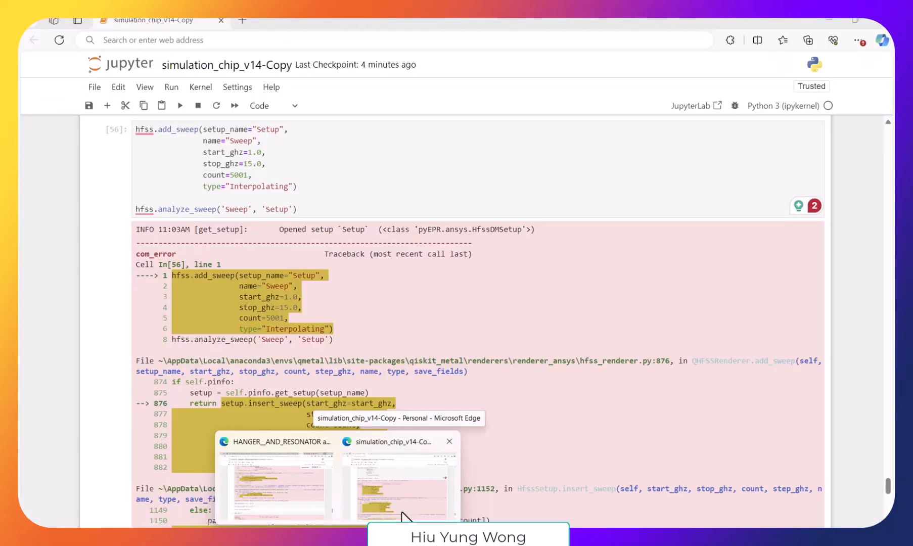
pyautogui.click(404, 514)
pyautogui.scroll(6, 822, 409)
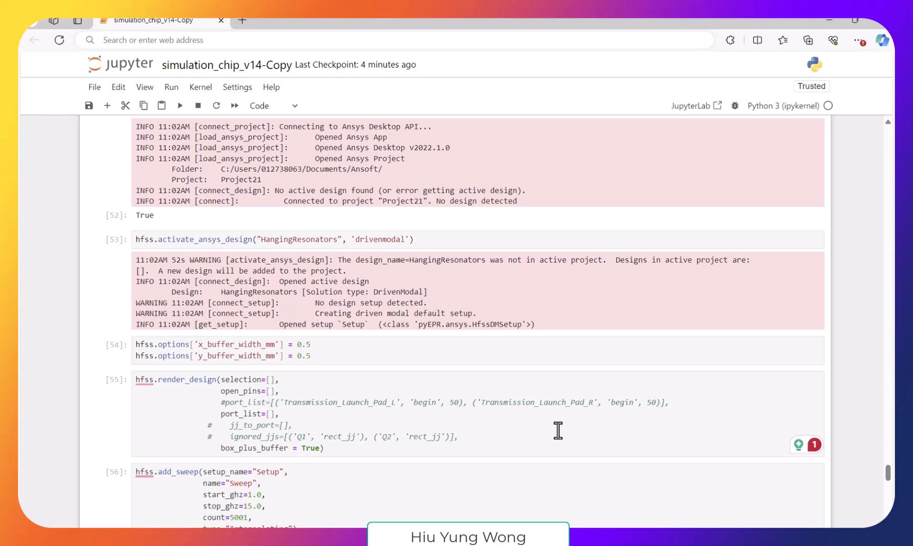
pyautogui.scroll(-2, 331, 416)
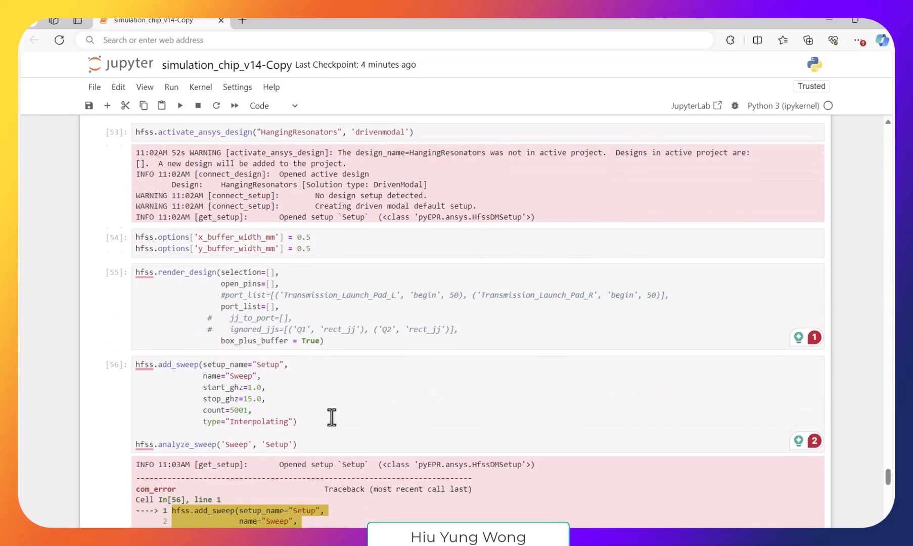
pyautogui.scroll(2, 330, 416)
pyautogui.scroll(5, 324, 399)
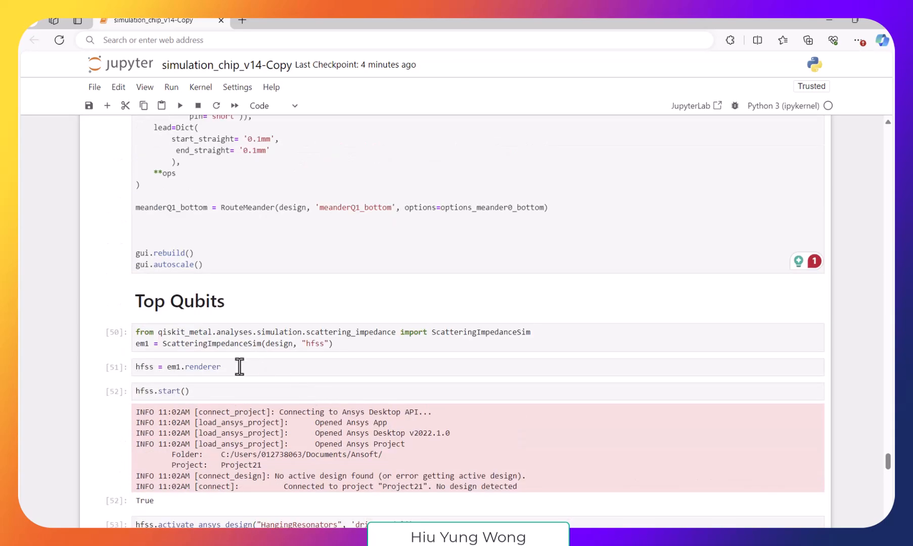
pyautogui.scroll(-1, 238, 366)
pyautogui.scroll(1, 338, 321)
pyautogui.scroll(3, 353, 319)
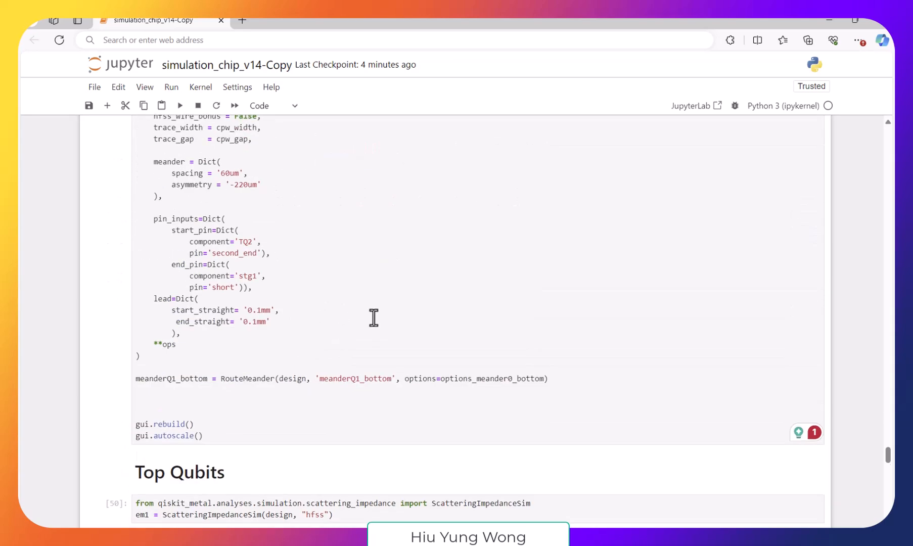
pyautogui.scroll(-8, 360, 351)
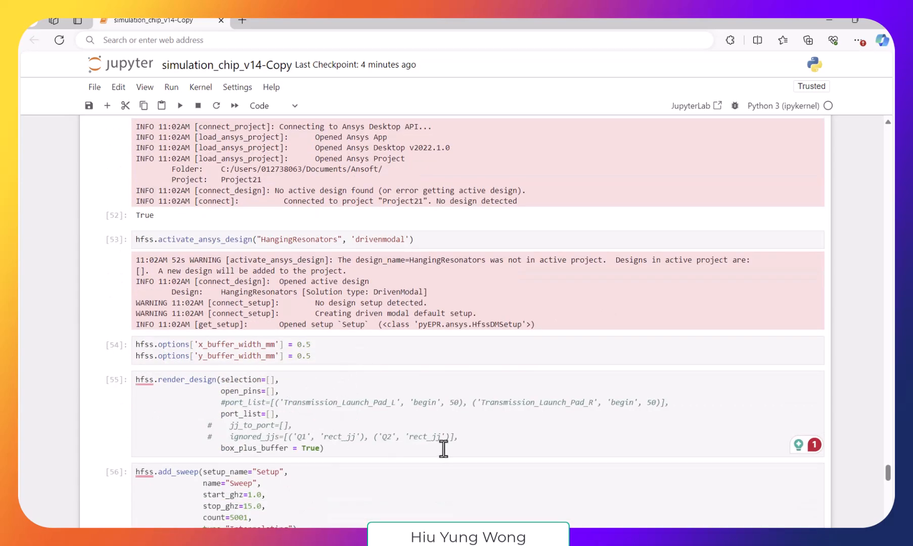
pyautogui.moveTo(225, 403); pyautogui.dragTo(699, 407)
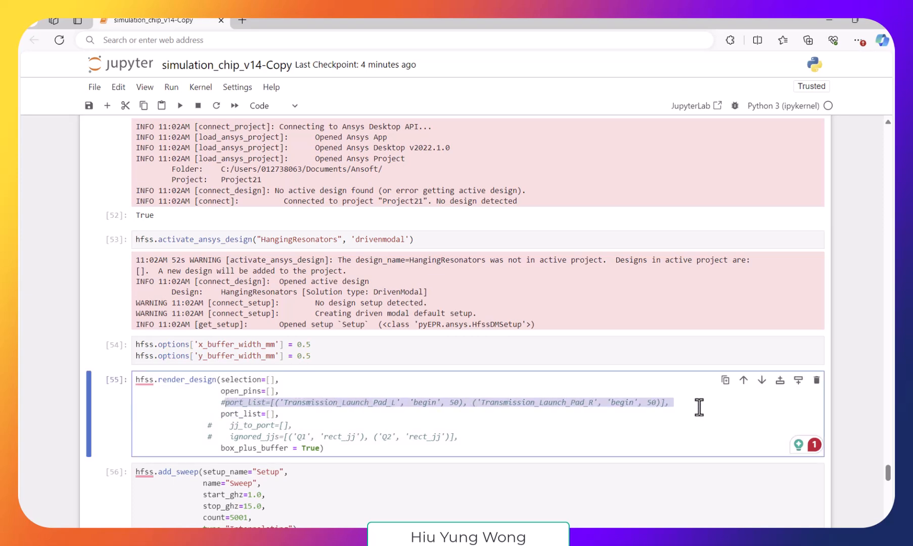
pyautogui.click(283, 414)
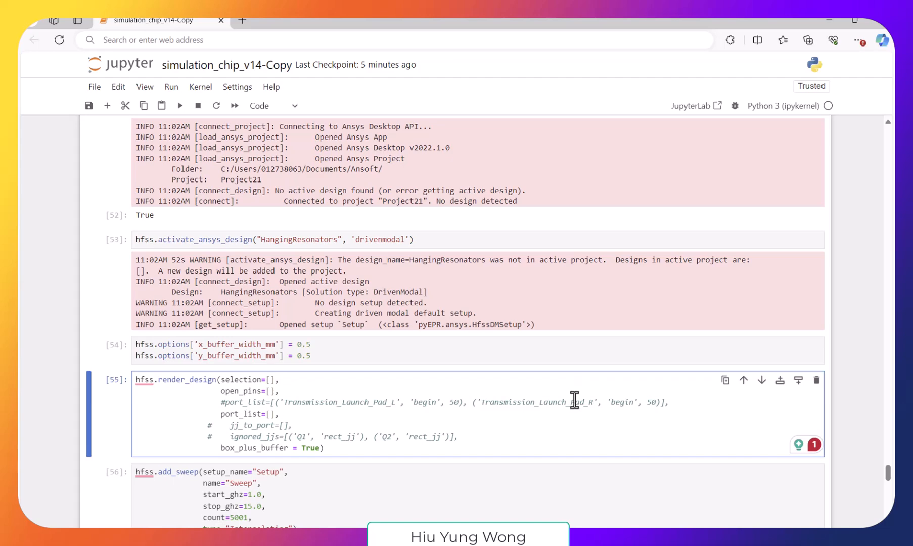
# - Switch back to Ansys Electronics Desktop and start recording an IronPython script named Port in the Ansoft folder
pyautogui.click(637, 537)
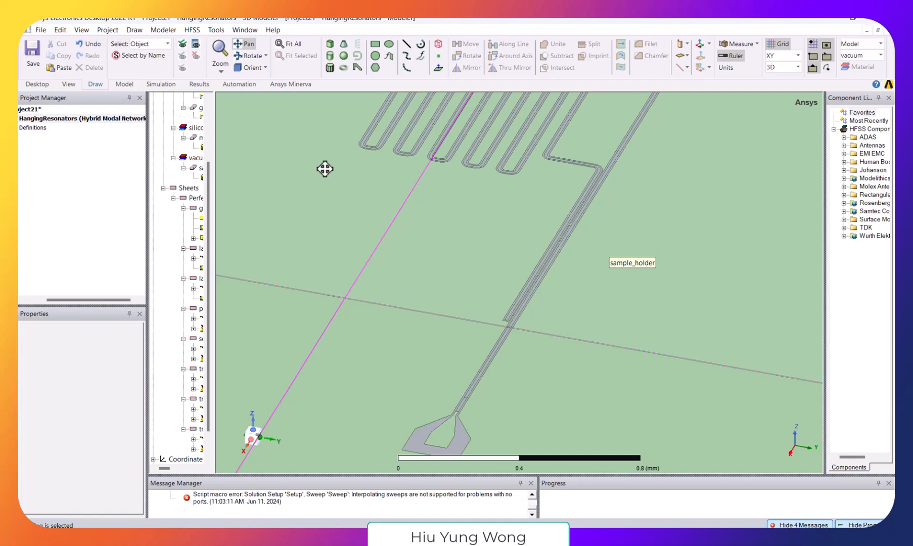
pyautogui.moveTo(67, 298); pyautogui.dragTo(30, 300)
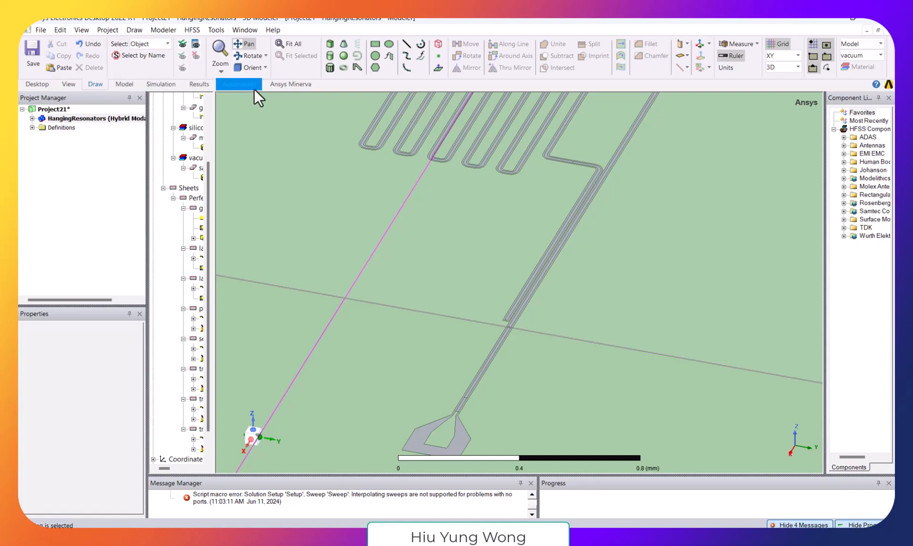
pyautogui.click(221, 86)
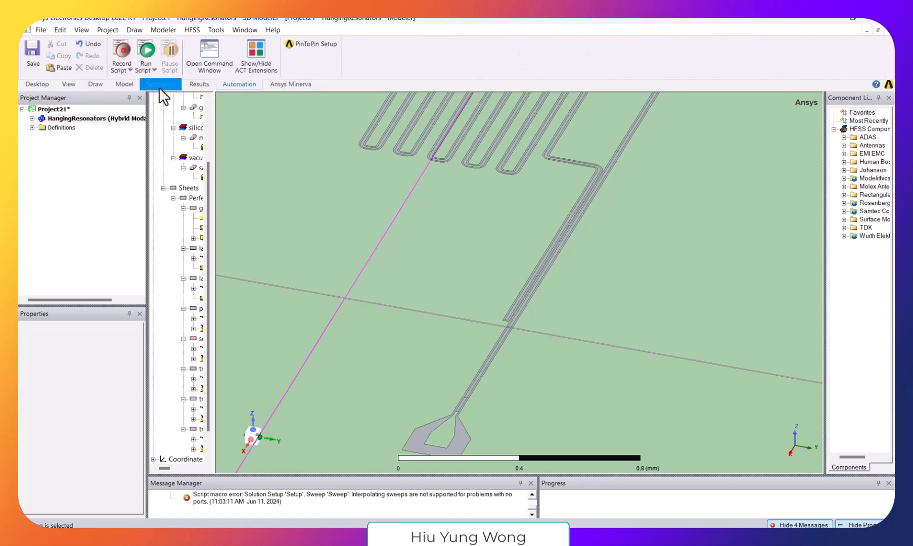
pyautogui.click(120, 51)
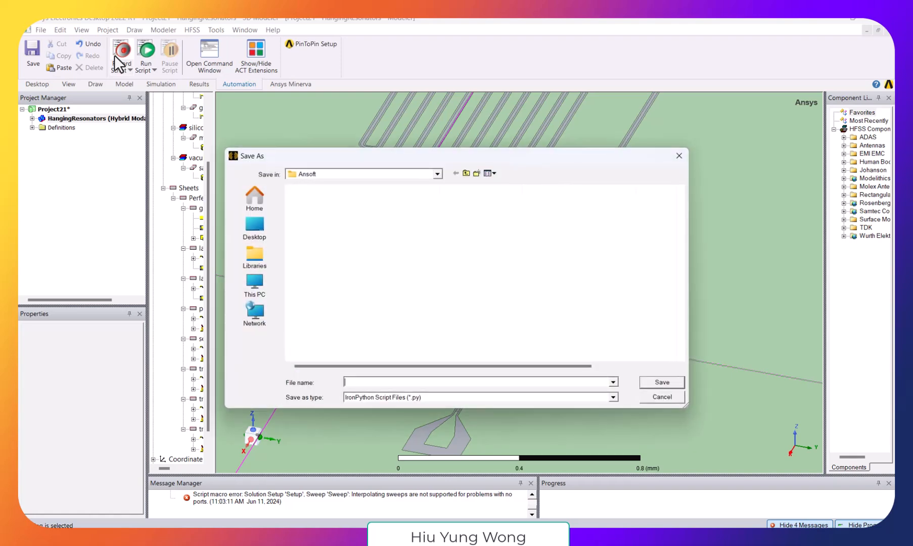
pyautogui.write('Port')
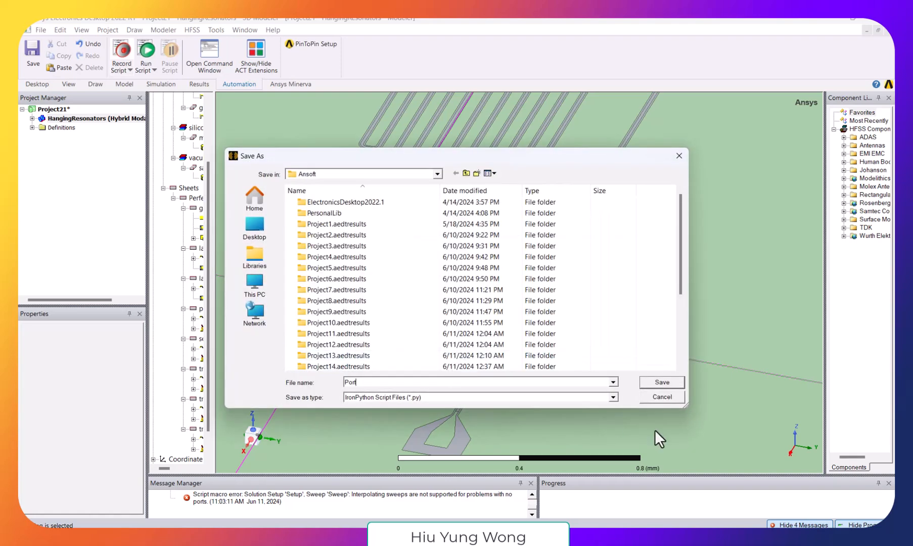
pyautogui.click(662, 384)
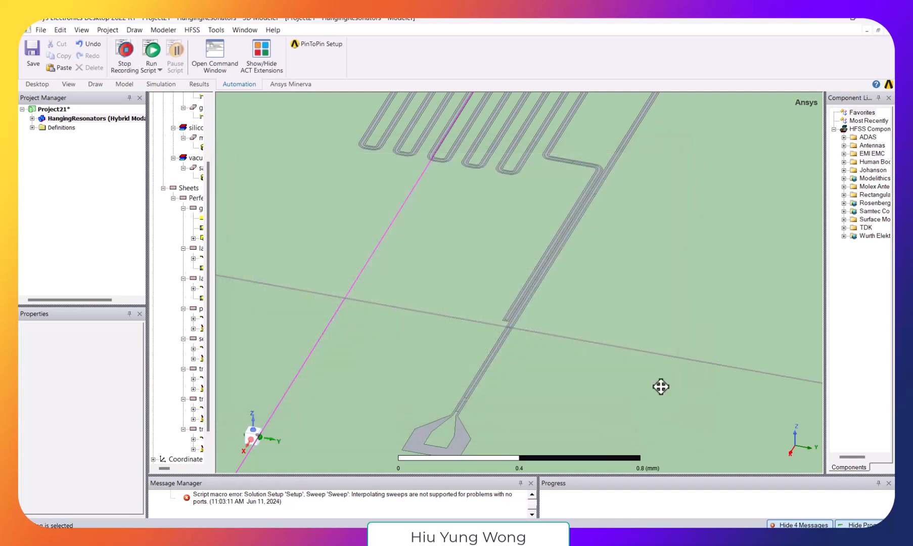
# - Draw a rectangle across the outer gap of the near launch pad, from (2.3, -1.198, 0) to about (2.242, -1.002, 0) mm
pyautogui.keyDown('shift'); pyautogui.moveTo(410, 387); pyautogui.dragTo(450, 274); pyautogui.keyUp('shift')
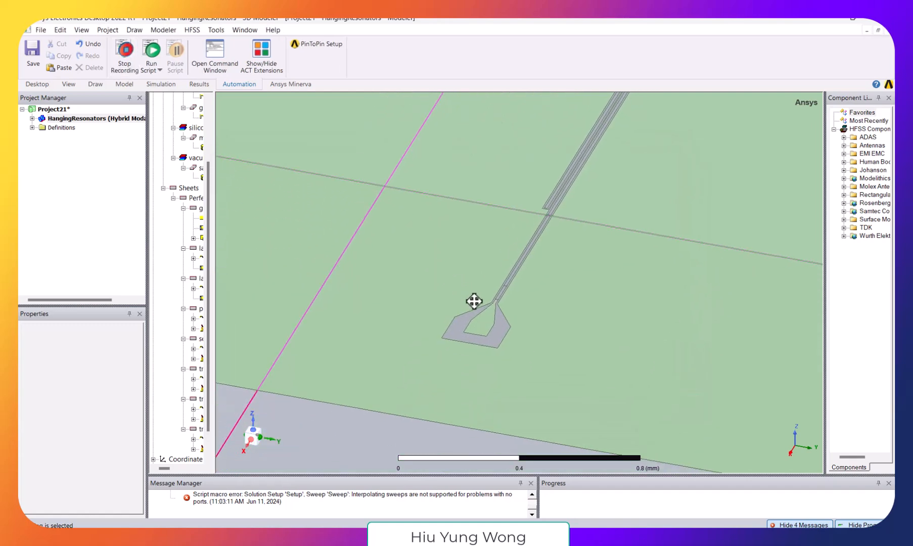
pyautogui.scroll(3, 474, 300)
pyautogui.scroll(4, 677, 354)
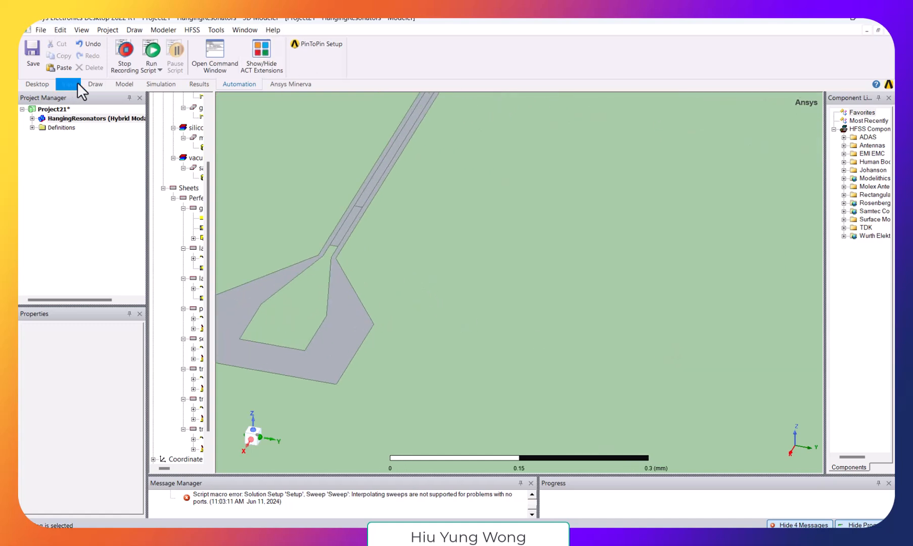
pyautogui.click(93, 84)
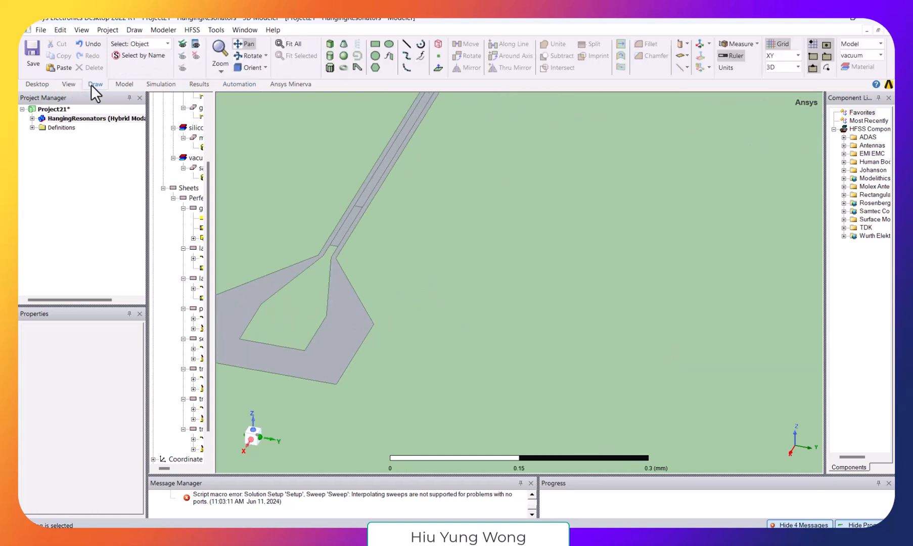
pyautogui.click(242, 44)
pyautogui.moveTo(257, 175); pyautogui.dragTo(483, 197)
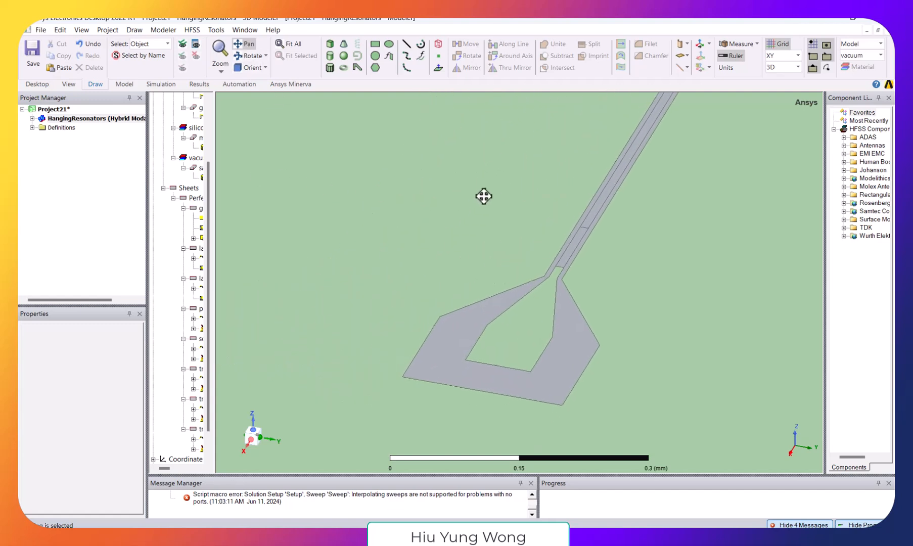
pyautogui.scroll(3, 574, 232)
pyautogui.scroll(2, 571, 234)
pyautogui.moveTo(605, 343); pyautogui.dragTo(613, 229)
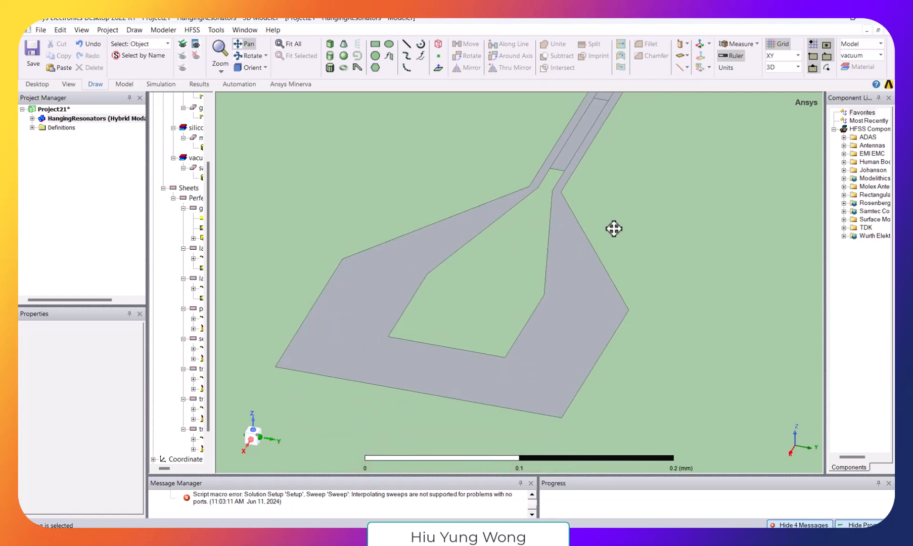
pyautogui.scroll(1, 613, 232)
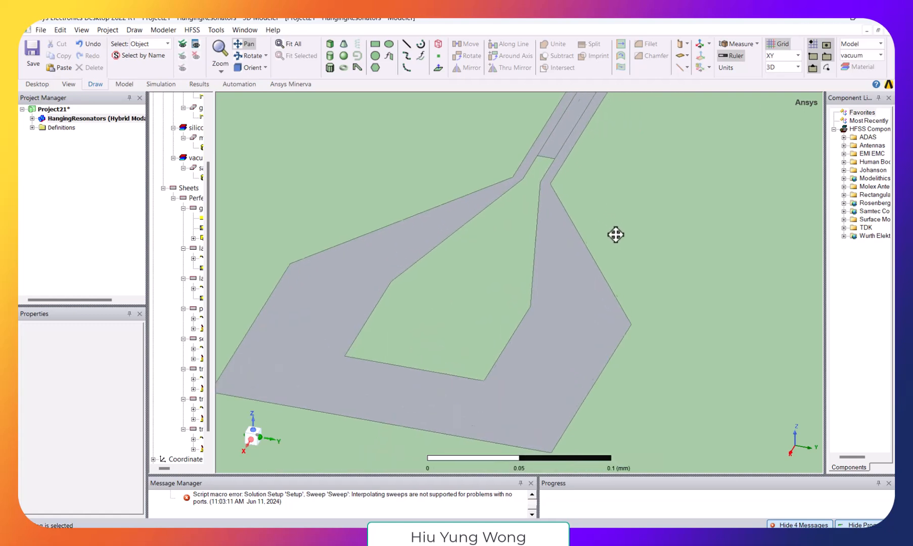
pyautogui.click(374, 45)
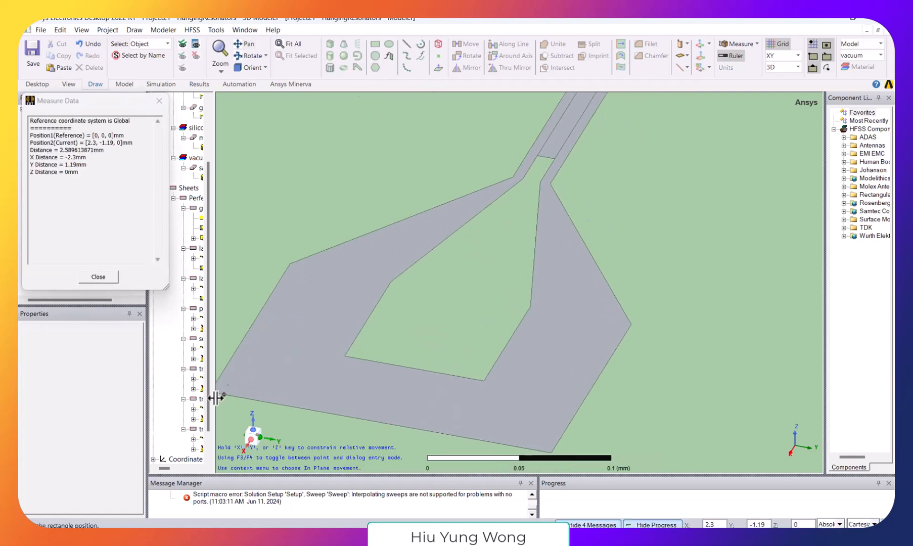
pyautogui.click(244, 44)
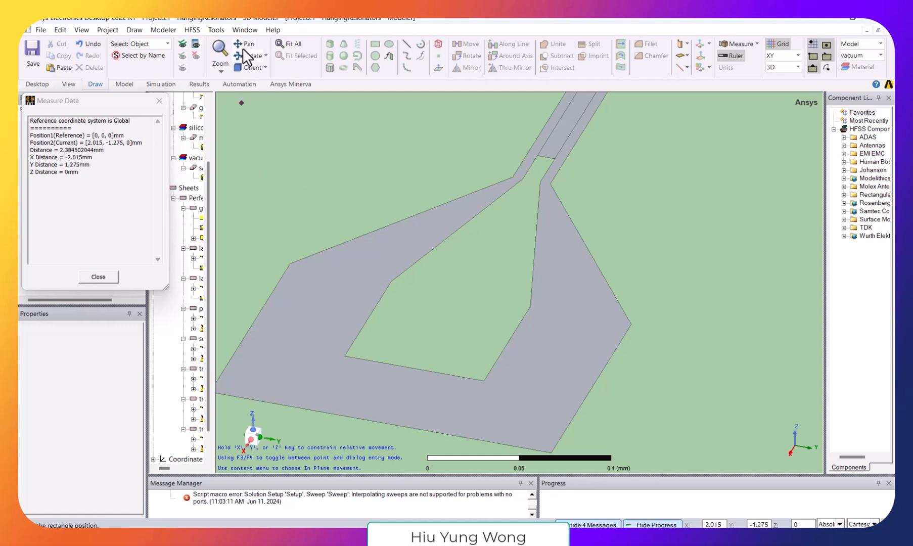
pyautogui.moveTo(284, 268); pyautogui.dragTo(351, 239)
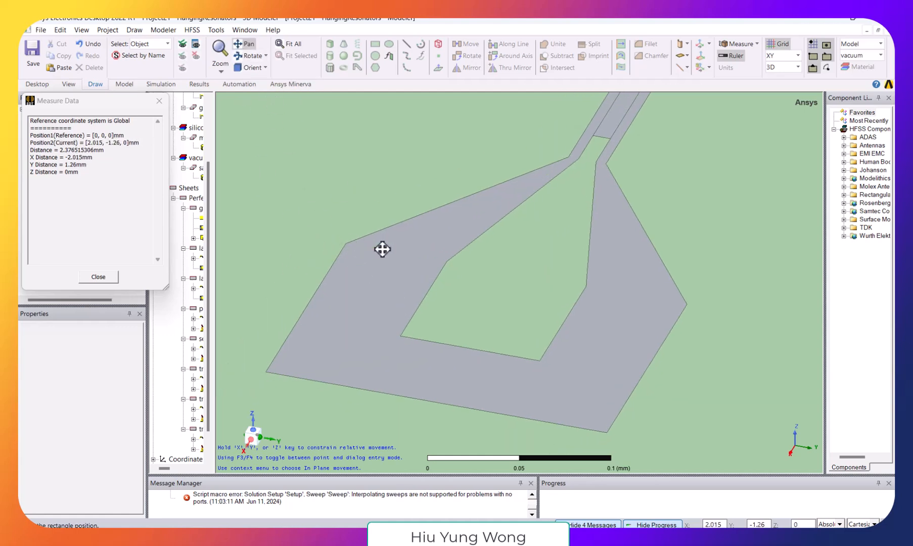
pyautogui.click(266, 373)
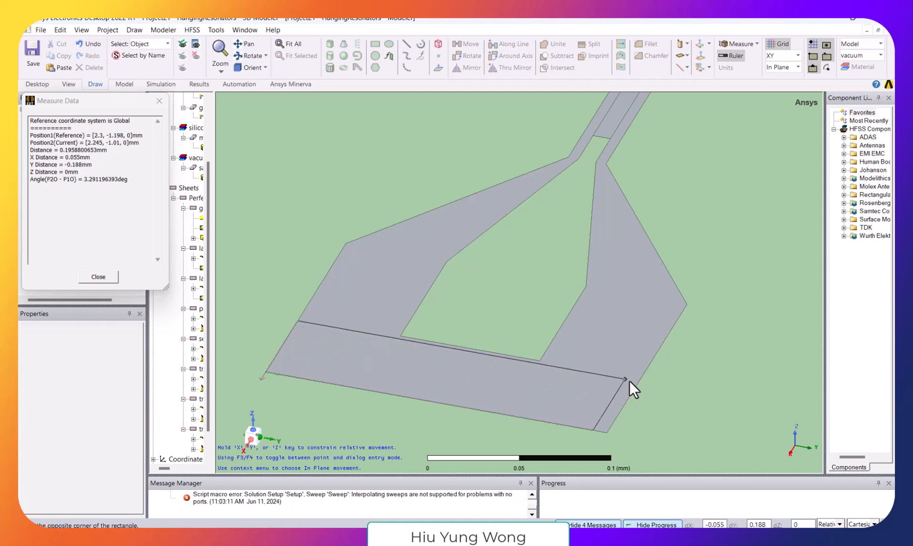
pyautogui.scroll(4, 637, 380)
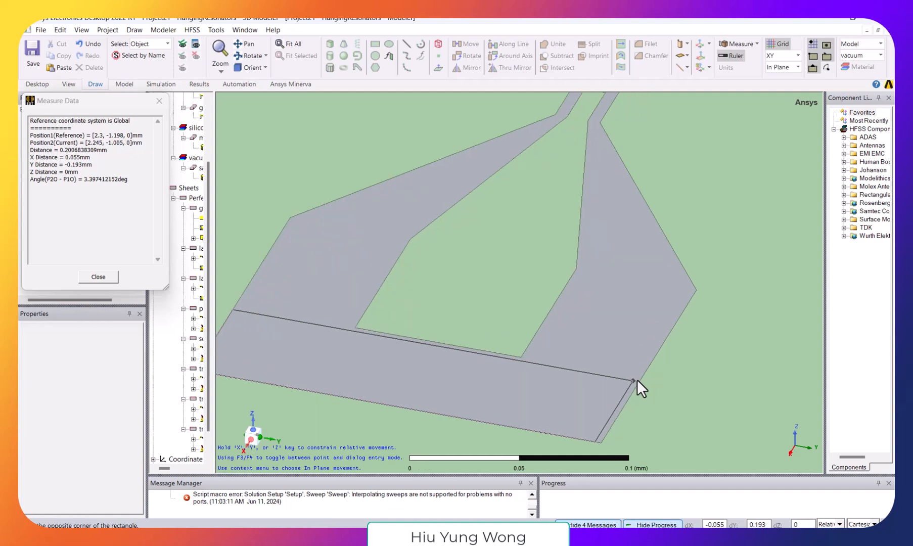
pyautogui.scroll(1, 629, 376)
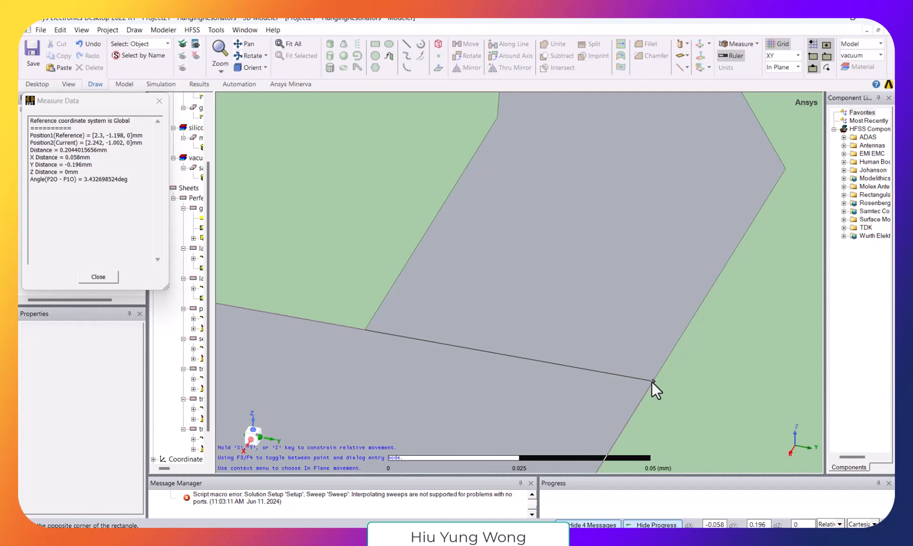
pyautogui.click(652, 380)
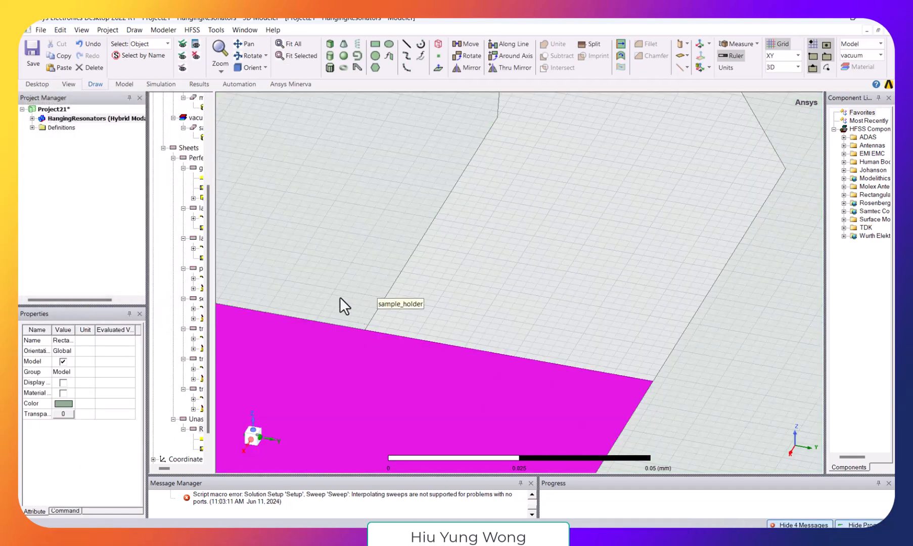
# - Assign a lumped port excitation to the new rectangle, keeping the name 1 and a full port impedance of 50 ohm
pyautogui.scroll(-4, 337, 293)
pyautogui.click(245, 47)
pyautogui.moveTo(304, 220); pyautogui.dragTo(512, 263)
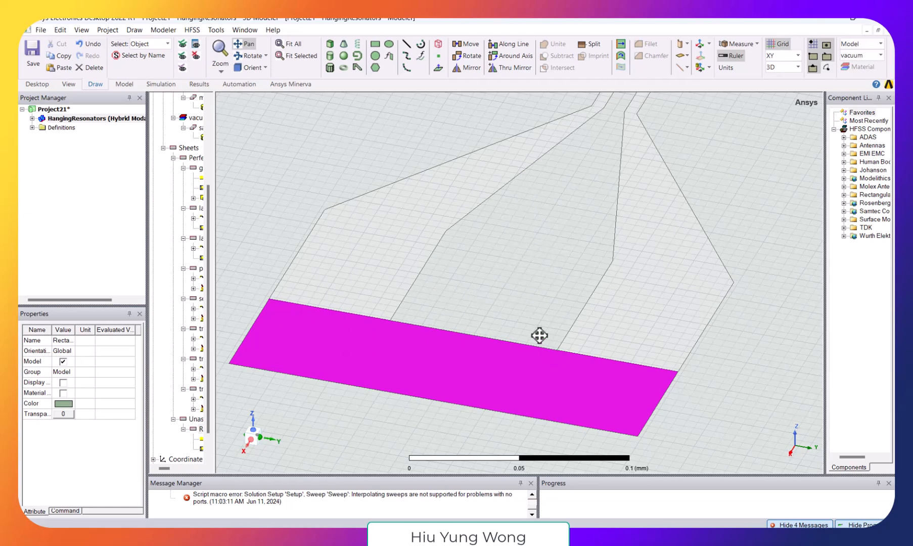
pyautogui.rightClick(377, 365)
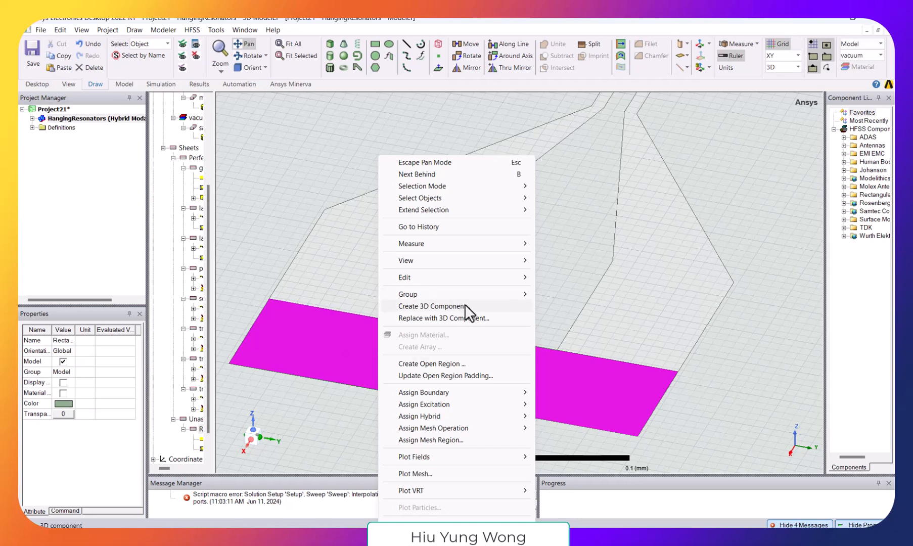
pyautogui.moveTo(509, 404)
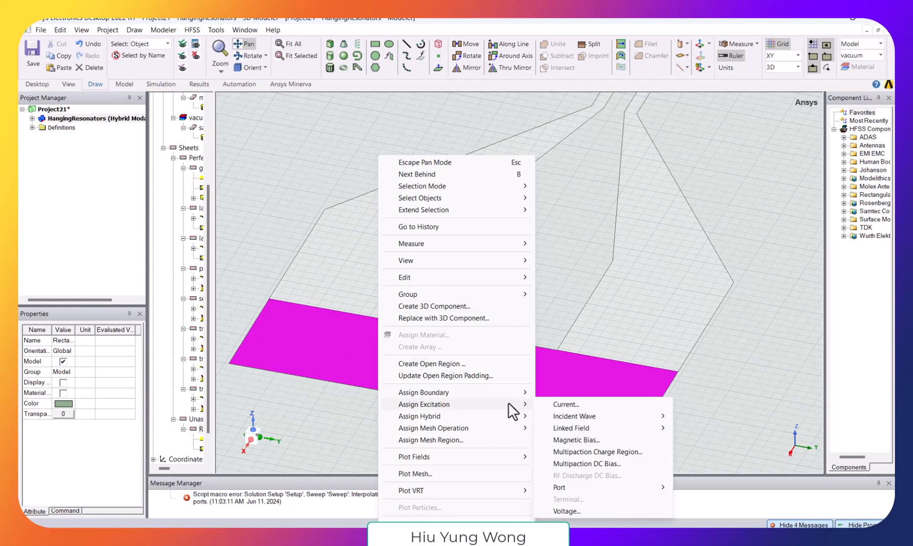
pyautogui.moveTo(660, 489)
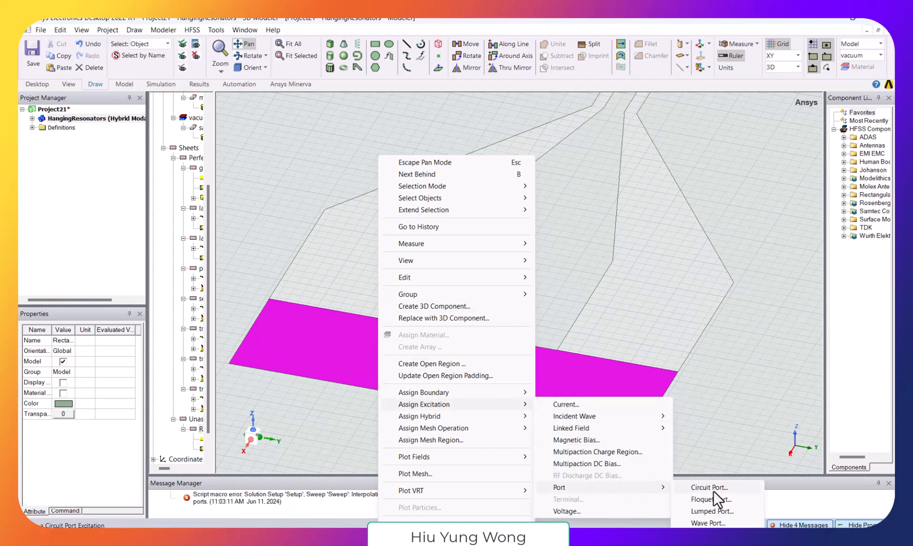
pyautogui.click(733, 503)
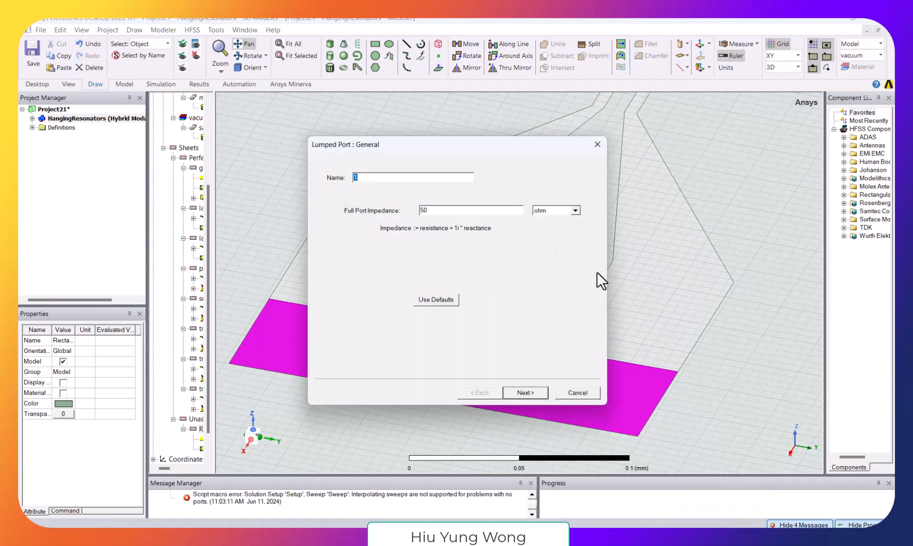
pyautogui.click(526, 392)
# - Define the port's integration line from (2.3, -1.1, 0) mm on the outer edge to the inner edge's midpoint and finish the port
pyautogui.click(401, 217)
pyautogui.click(401, 217)
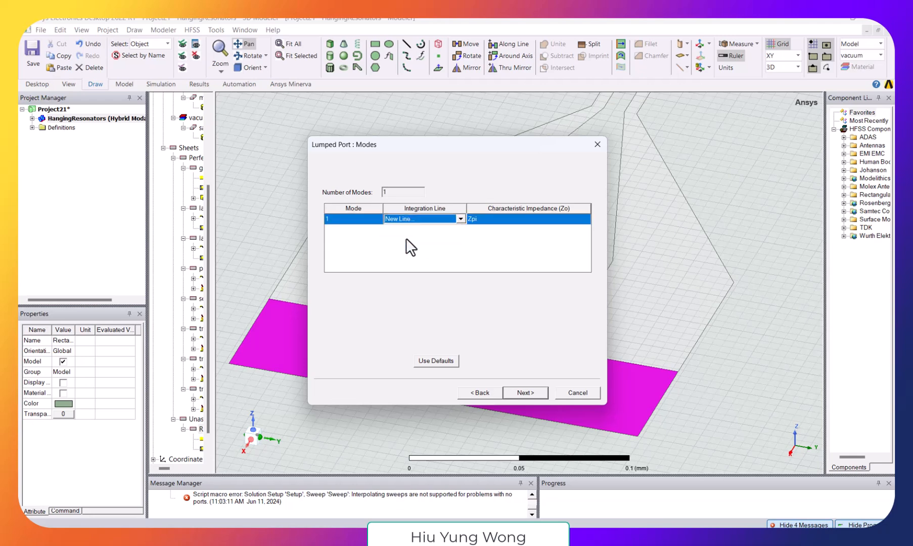
pyautogui.click(406, 236)
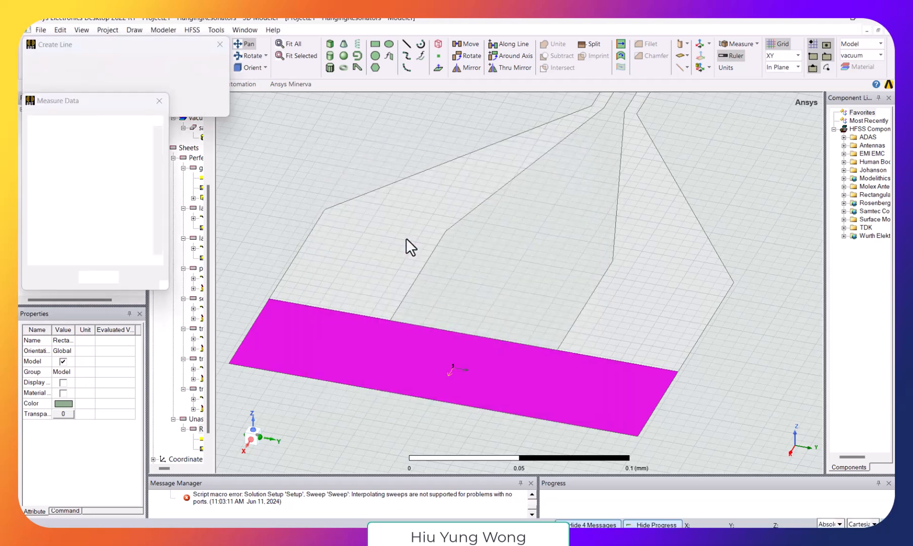
pyautogui.click(434, 402)
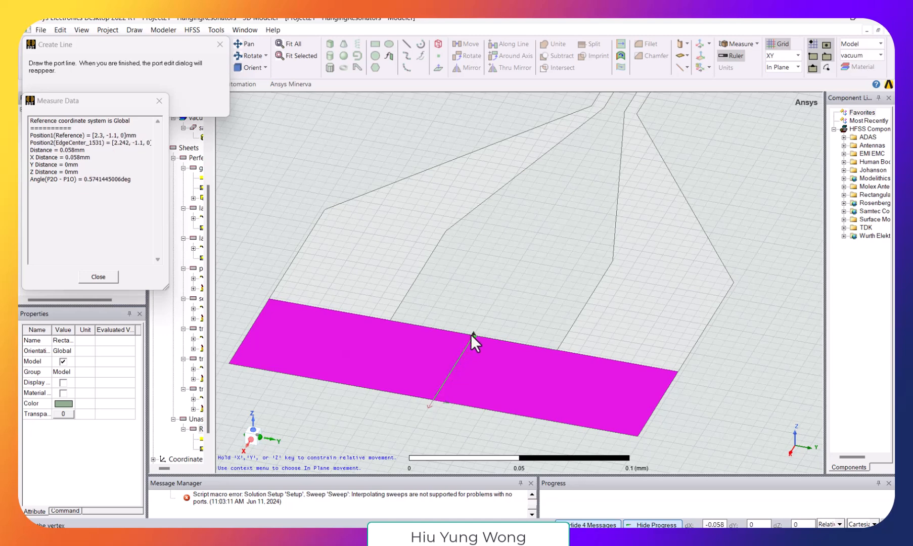
pyautogui.scroll(5, 471, 334)
pyautogui.scroll(1, 470, 336)
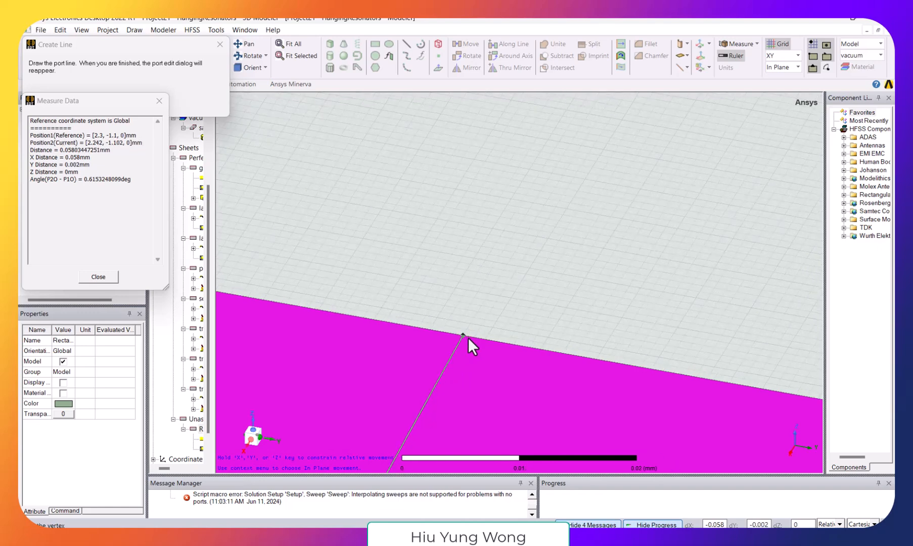
pyautogui.click(473, 338)
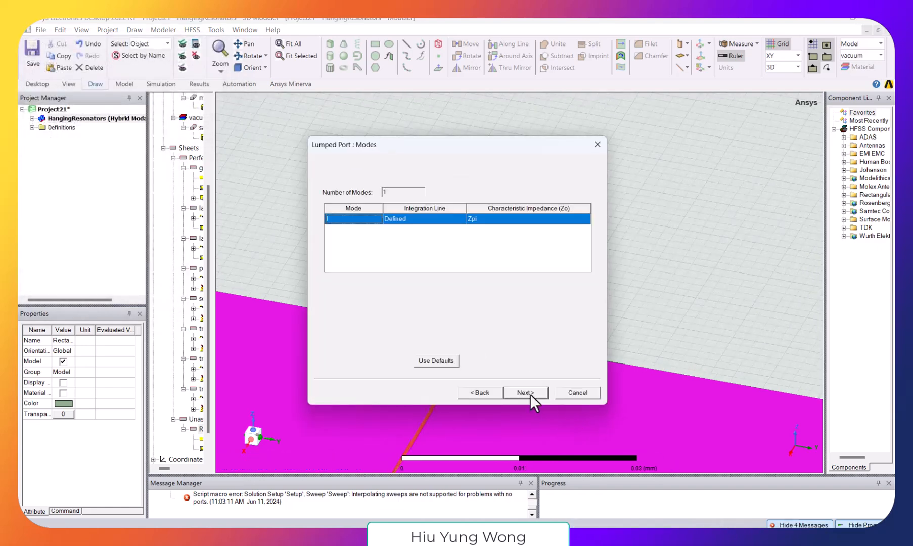
pyautogui.click(530, 394)
pyautogui.click(526, 393)
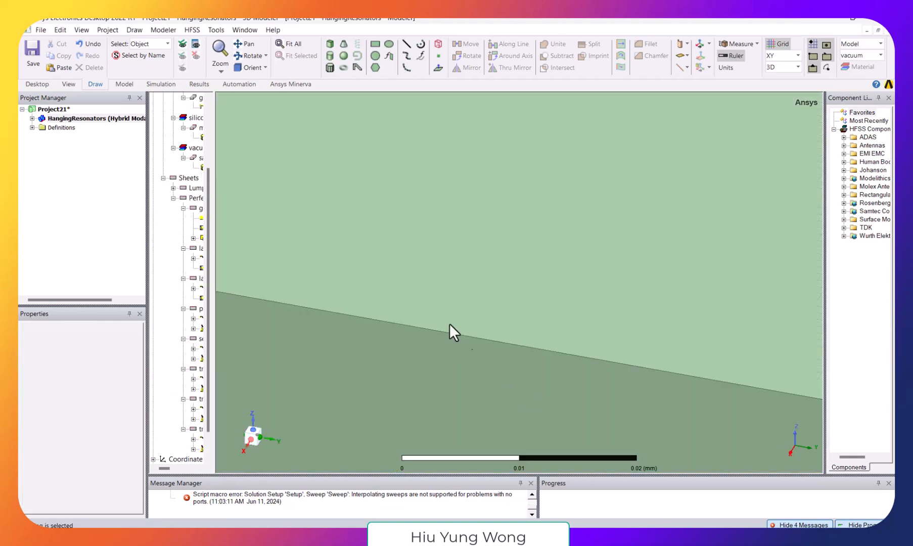
# - Inspect lumped port 1 in the design's excitations and check its location on the whole chip
pyautogui.click(290, 44)
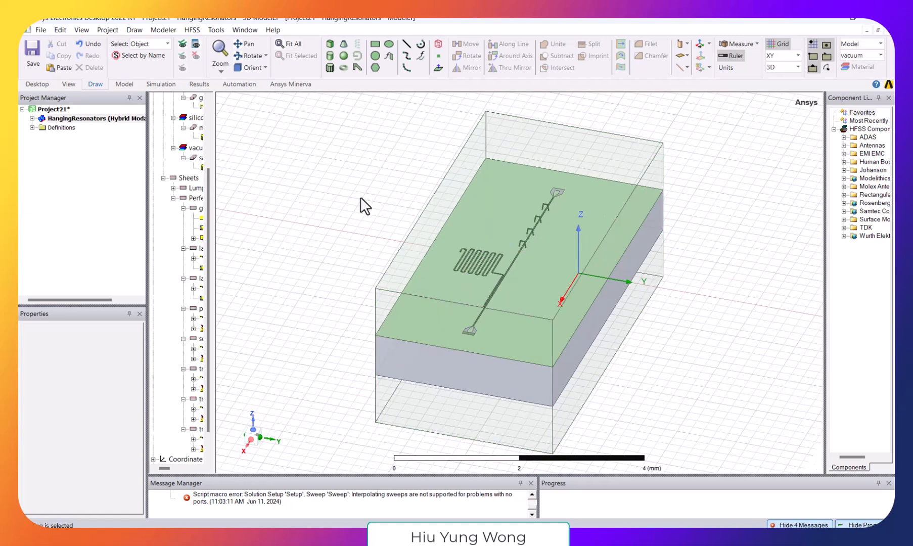
pyautogui.moveTo(210, 177); pyautogui.dragTo(246, 177)
pyautogui.click(32, 118)
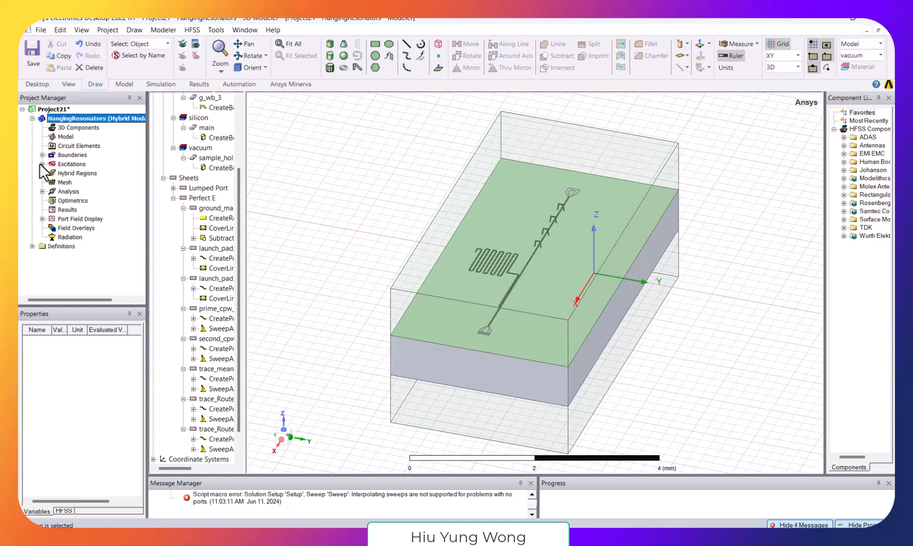
pyautogui.click(42, 164)
pyautogui.click(67, 173)
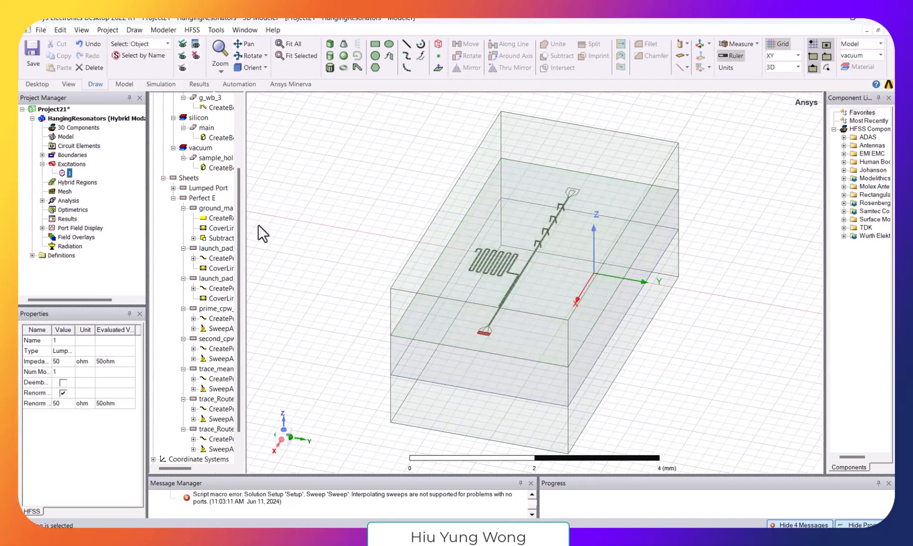
pyautogui.scroll(10, 476, 321)
pyautogui.scroll(-5, 480, 354)
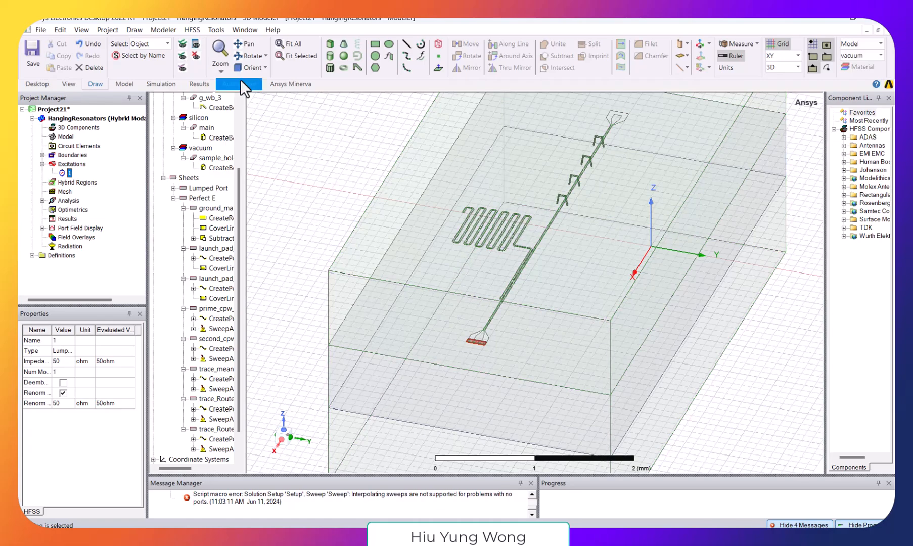
# - Go to the launch pad at the opposite end of the transmission line and examine its outer gap up close
pyautogui.click(243, 44)
pyautogui.moveTo(625, 115); pyautogui.dragTo(522, 291)
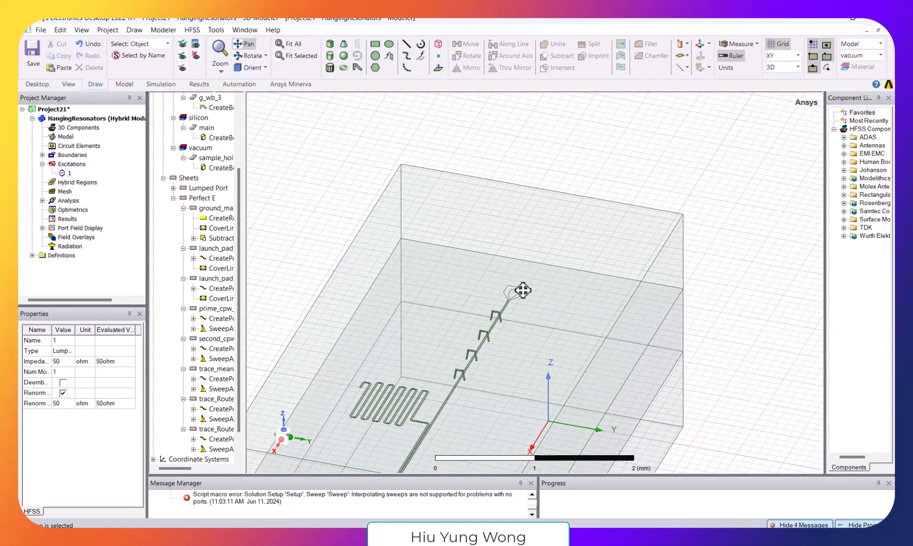
pyautogui.scroll(10, 523, 290)
pyautogui.scroll(2, 426, 254)
pyautogui.moveTo(335, 195); pyautogui.dragTo(440, 210)
pyautogui.scroll(1, 454, 215)
pyautogui.moveTo(523, 206); pyautogui.dragTo(494, 203)
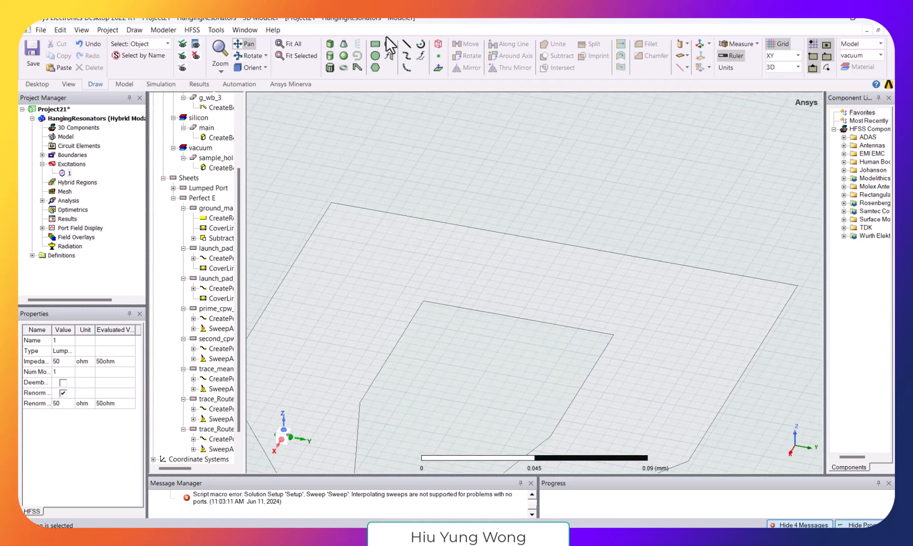
pyautogui.click(374, 55)
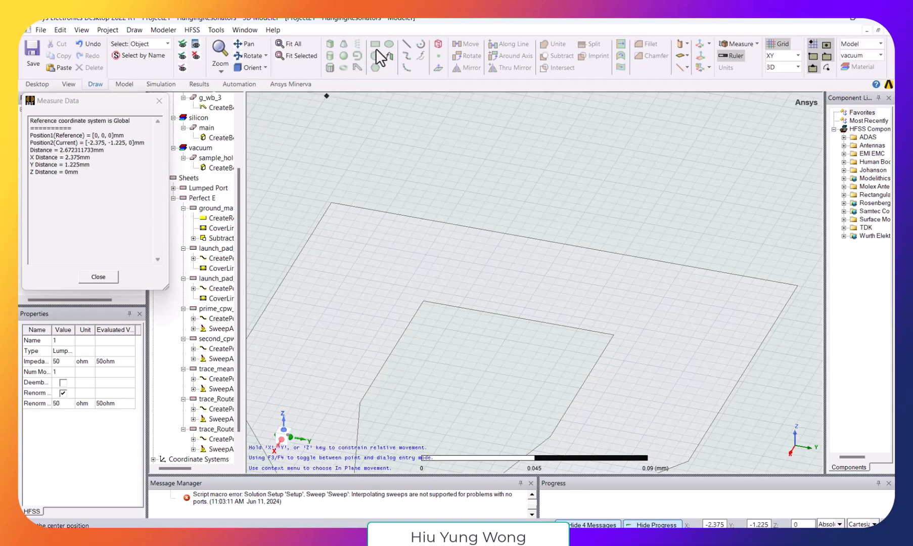
pyautogui.click(159, 100)
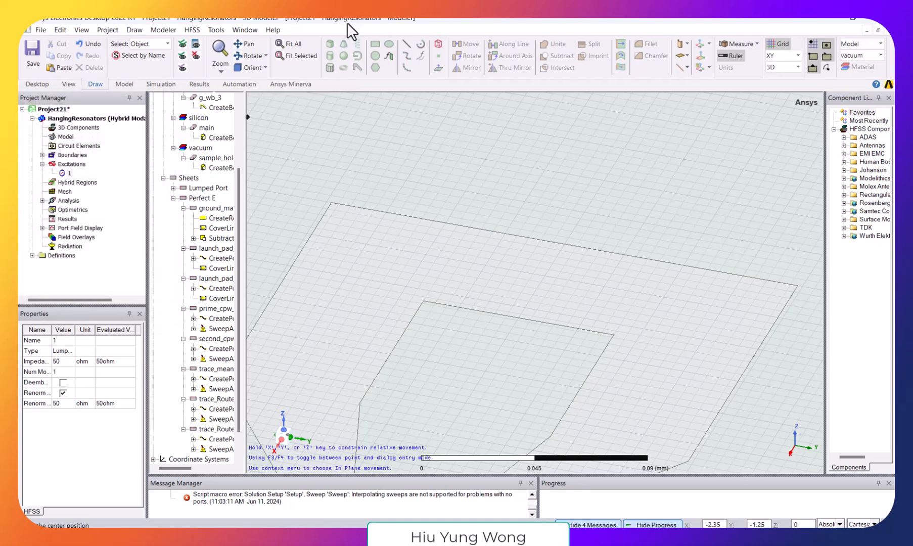
pyautogui.press('Escape')
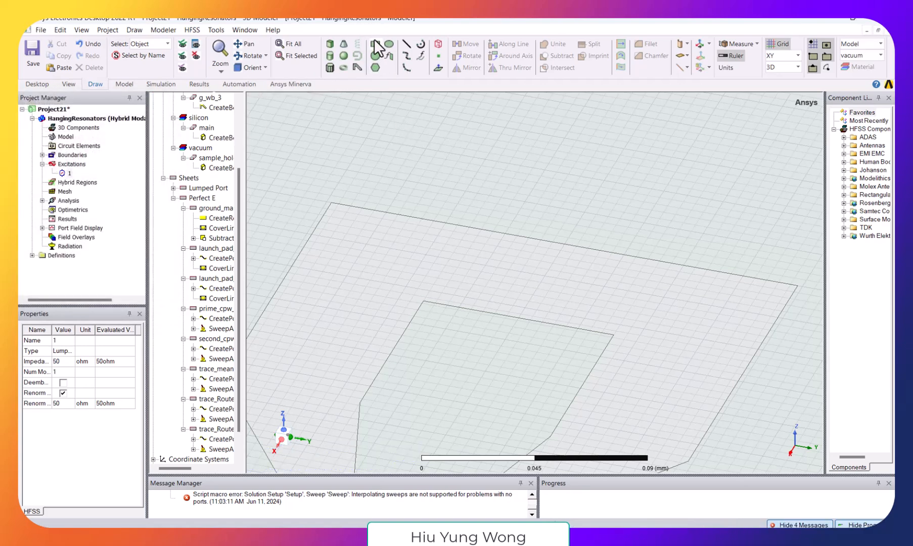
# - Draw a rectangle about 0.058 by 0.196 mm across the launch pad's outer gap, from (-2.3, -1.198, 0) mm to the opposite inner corner
pyautogui.click(374, 44)
pyautogui.click(331, 200)
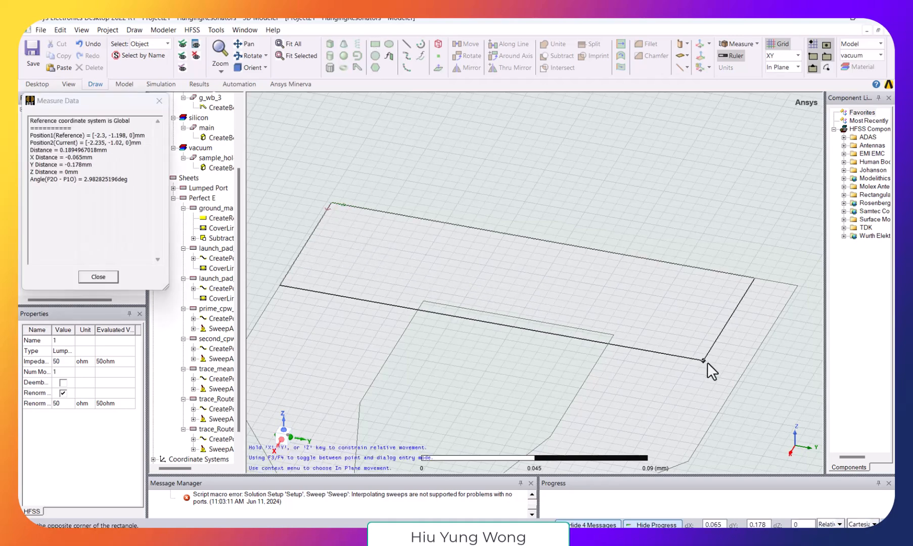
pyautogui.scroll(4, 735, 361)
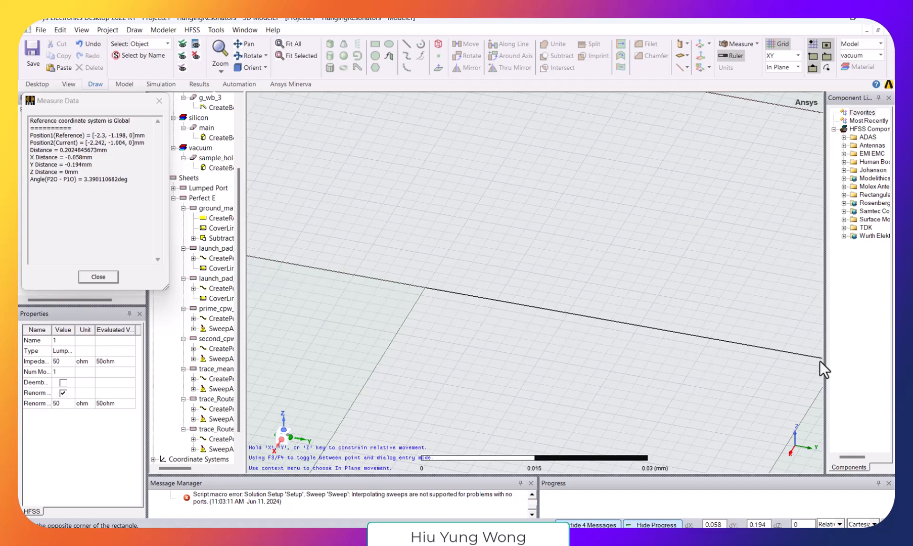
pyautogui.click(245, 43)
pyautogui.moveTo(710, 355); pyautogui.dragTo(579, 290)
pyautogui.press('Escape')
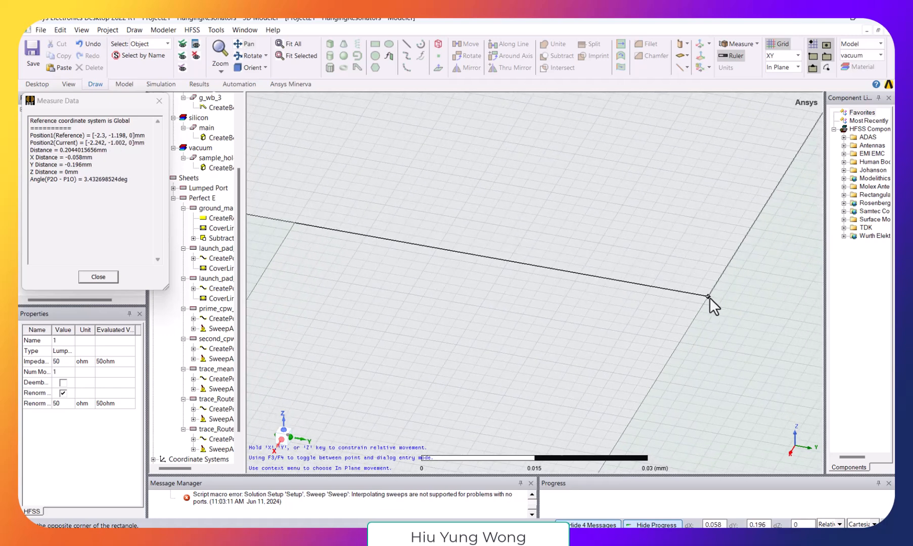
pyautogui.click(708, 297)
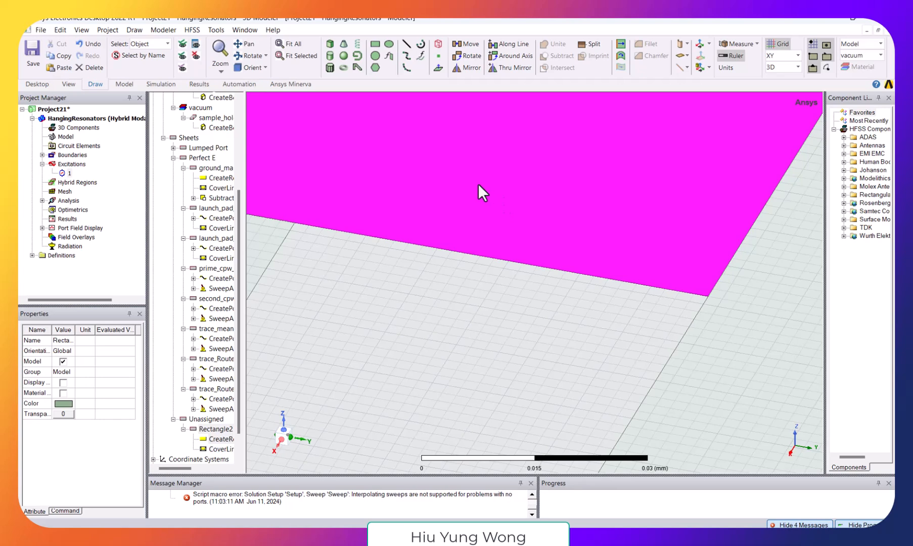
# - Assign a lumped port excitation to the new rectangle, keeping the name 2 and a full port impedance of 50 ohm
pyautogui.rightClick(477, 184)
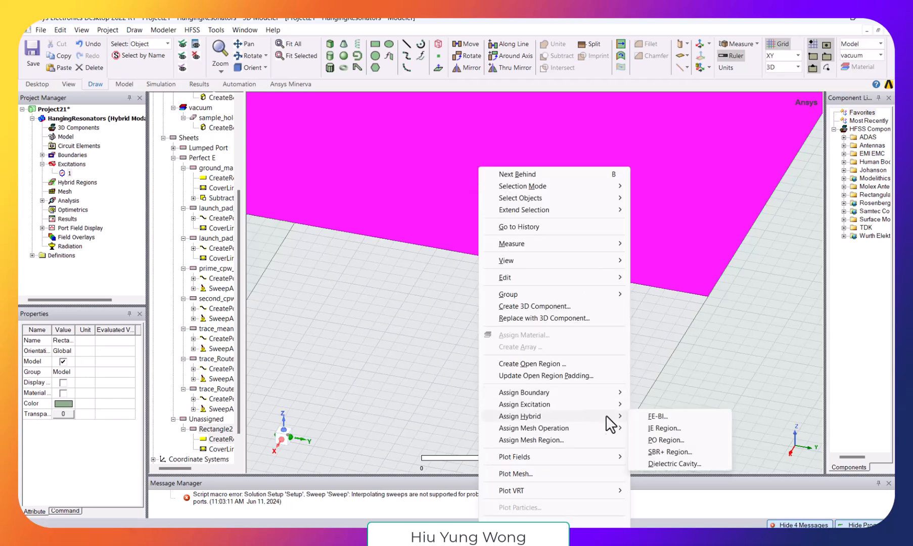
pyautogui.moveTo(612, 404)
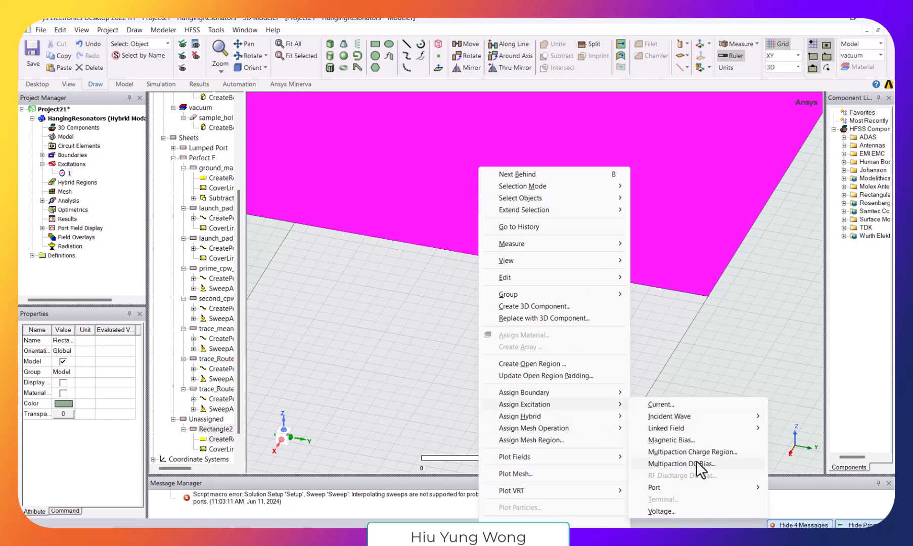
pyautogui.moveTo(701, 488)
pyautogui.click(823, 512)
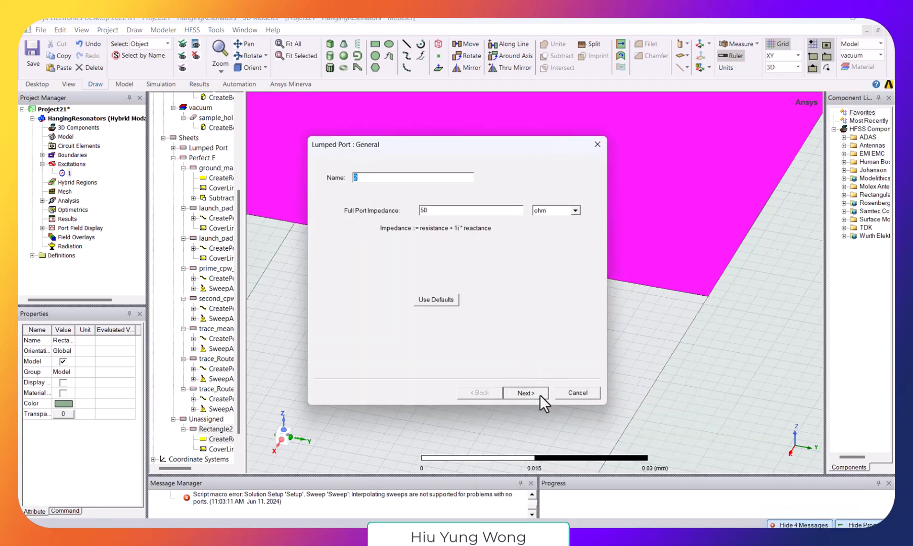
pyautogui.click(525, 392)
# - Define port 2's integration line from (-2.3, -1.106, 0) mm on the outer edge straight across to the inner edge and finish the port
pyautogui.click(410, 218)
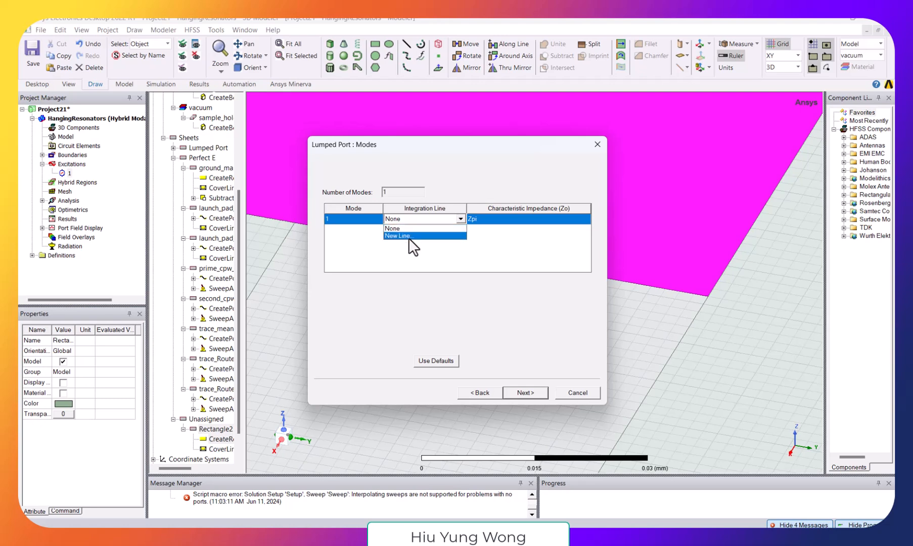
pyautogui.click(410, 236)
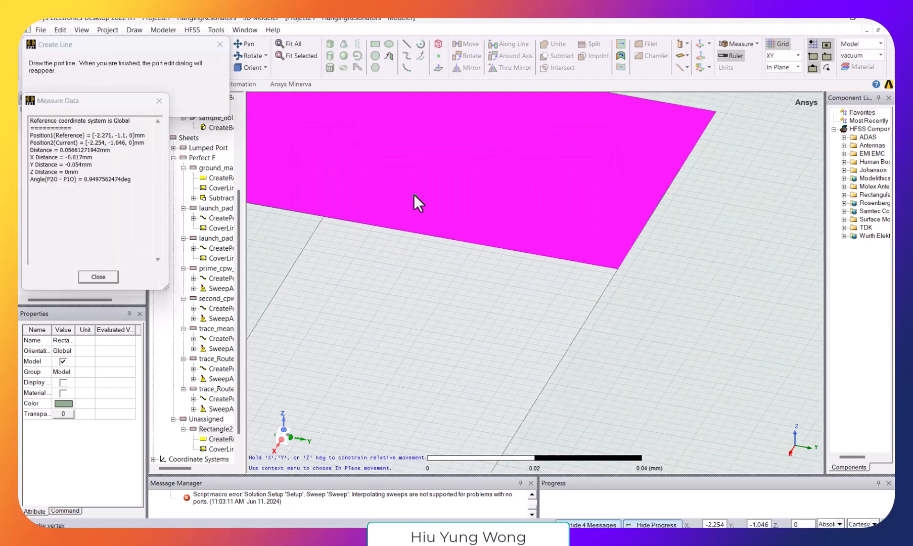
pyautogui.scroll(-1, 414, 196)
pyautogui.moveTo(350, 151); pyautogui.dragTo(683, 349)
pyautogui.scroll(1, 581, 288)
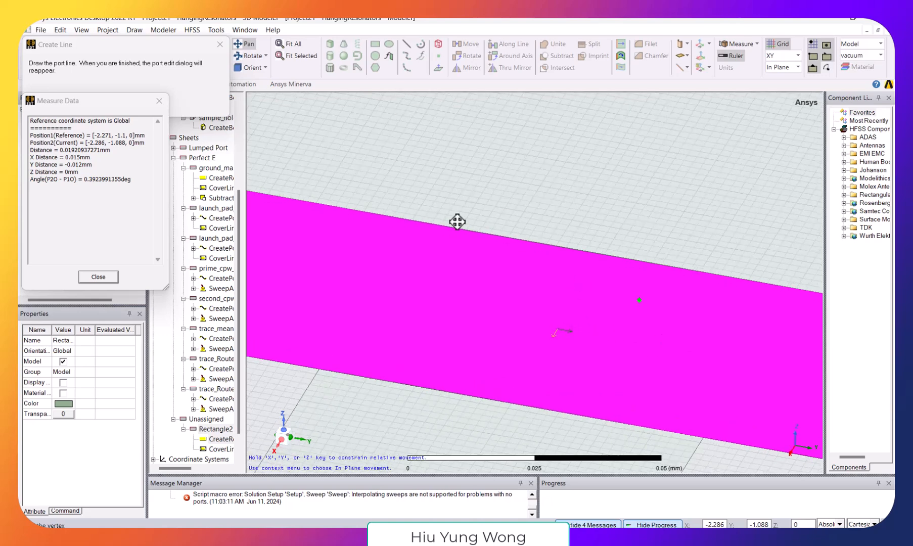
pyautogui.press('Escape')
pyautogui.click(573, 248)
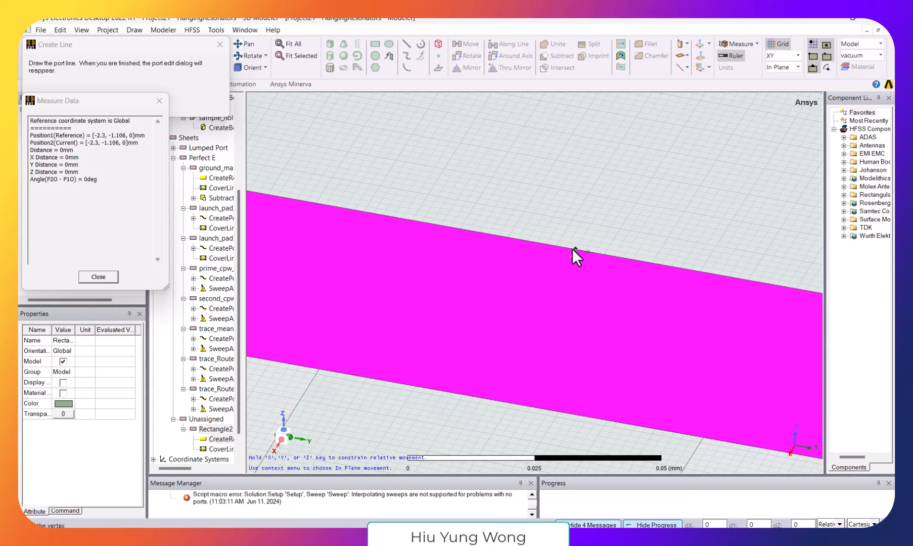
pyautogui.click(494, 400)
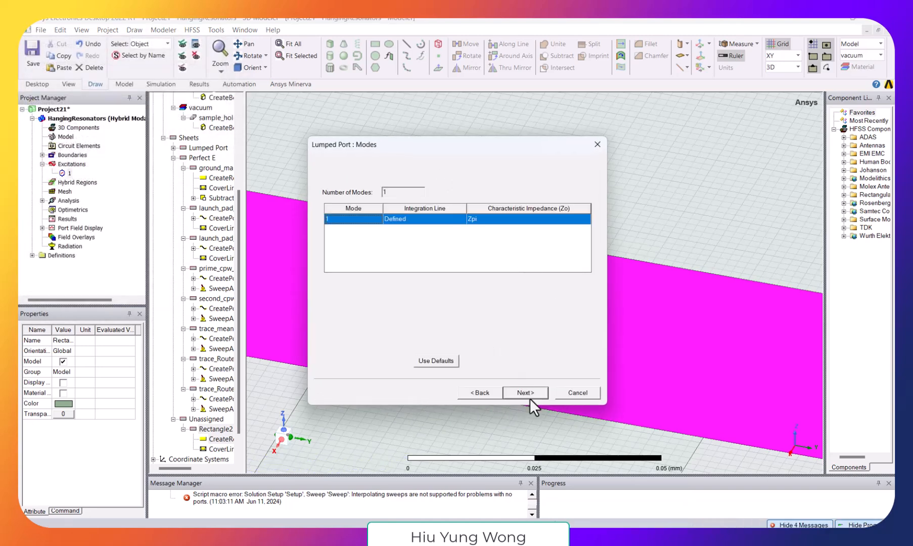
pyautogui.click(528, 394)
pyautogui.click(534, 391)
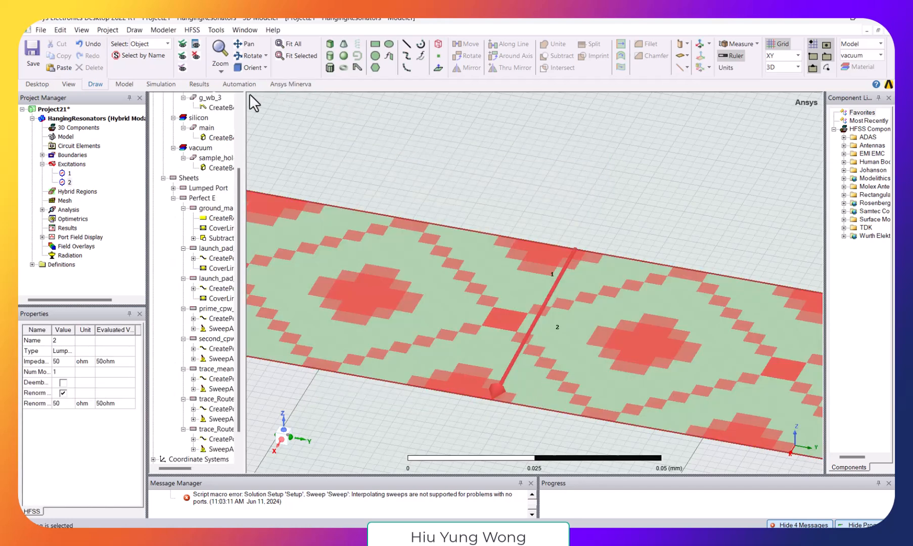
# - Stop recording the script and show the whole chip
pyautogui.click(239, 84)
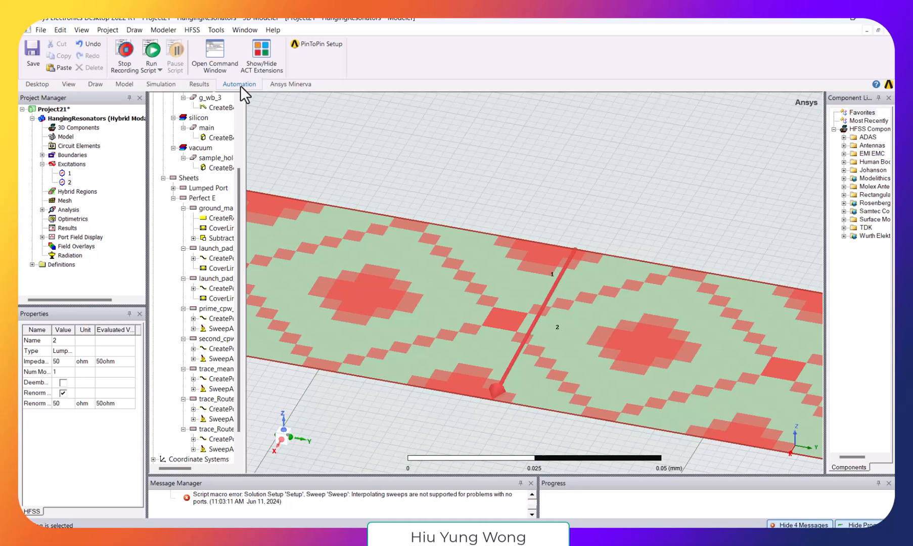
pyautogui.click(126, 56)
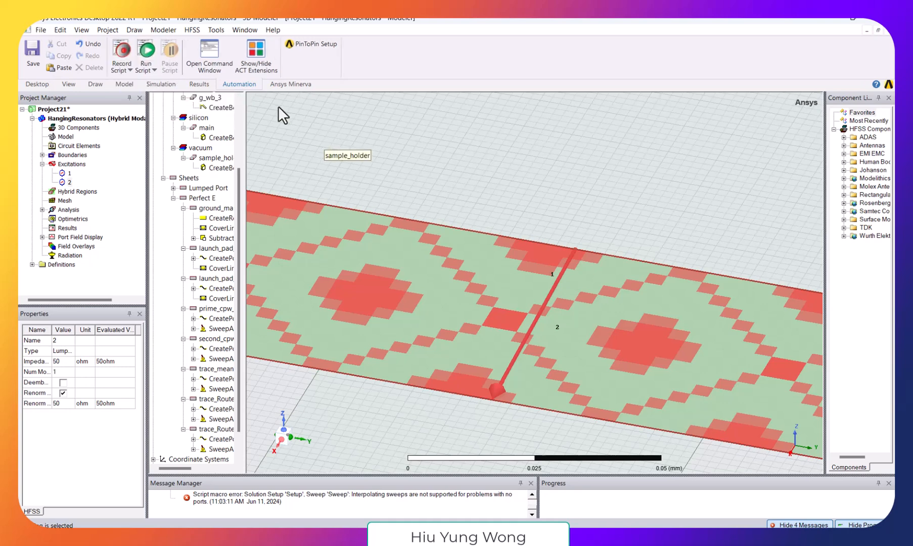
pyautogui.click(98, 87)
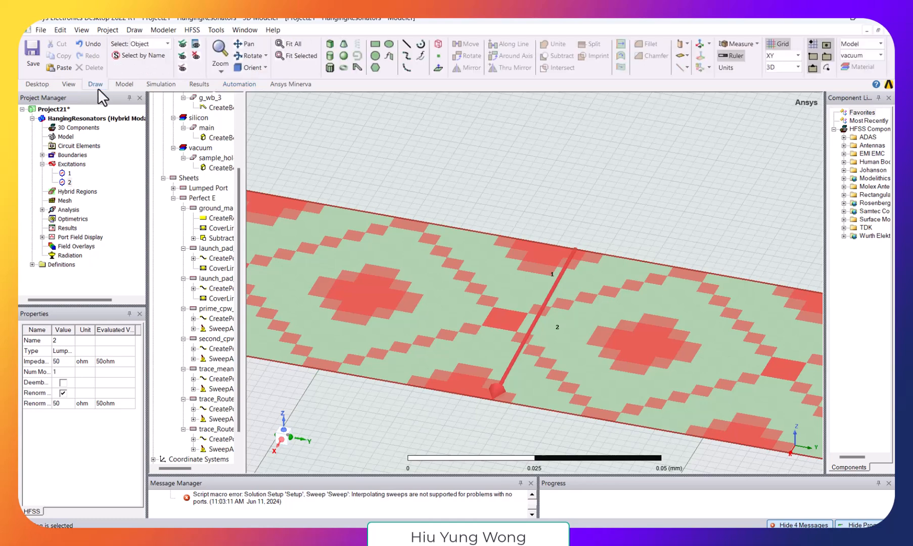
pyautogui.click(286, 40)
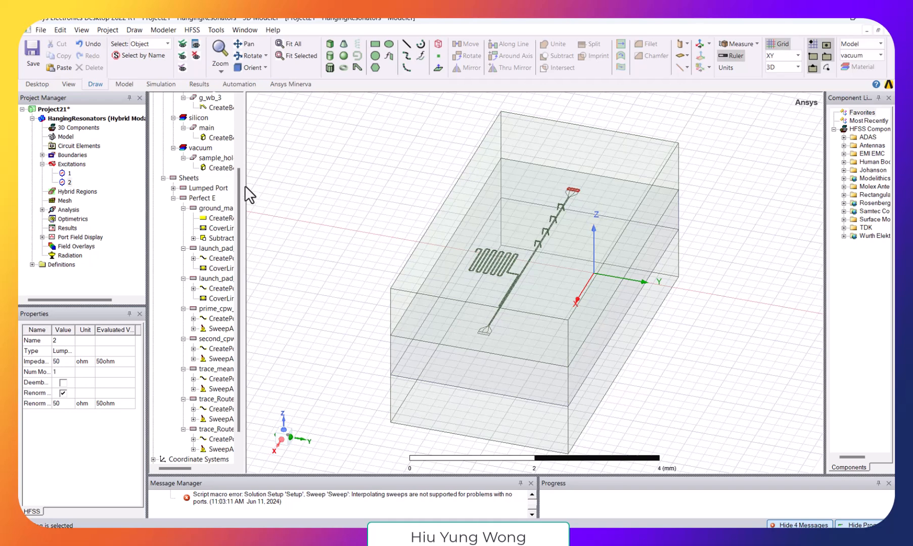
# - Add an interpolating frequency sweep to the analysis setup with a linear count distribution and a start frequency of 1 GHz
pyautogui.click(42, 209)
pyautogui.rightClick(75, 219)
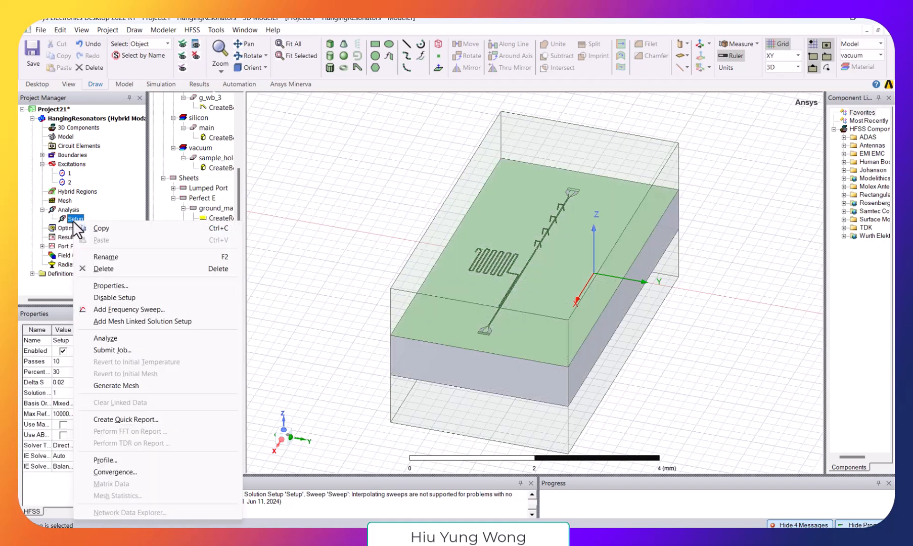
pyautogui.click(144, 310)
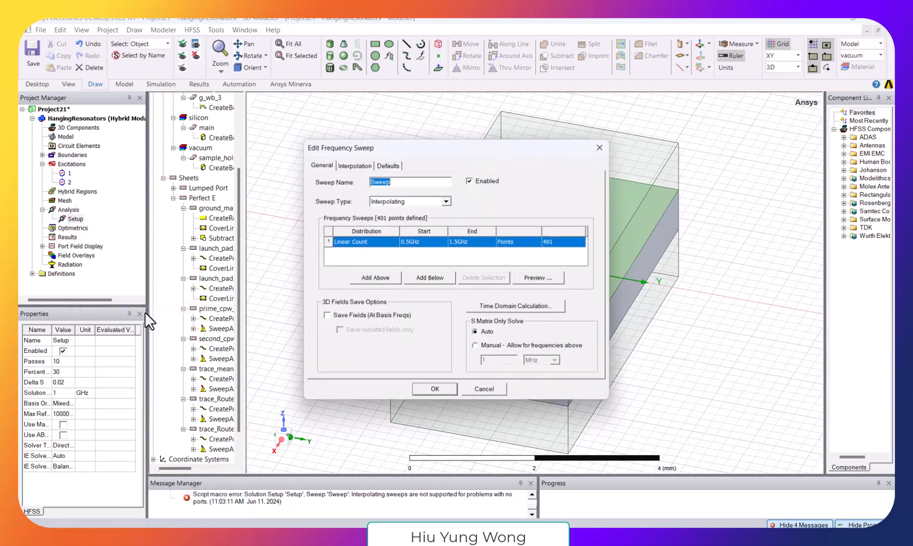
pyautogui.click(416, 241)
pyautogui.click(408, 245)
pyautogui.press('BackSpace')
pyautogui.press('BackSpace')
pyautogui.press('BackSpace')
pyautogui.write('1')
# - Set the sweep's end frequency to 20 GHz with 4001 points and accept the sweep
pyautogui.click(456, 243)
pyautogui.click(457, 242)
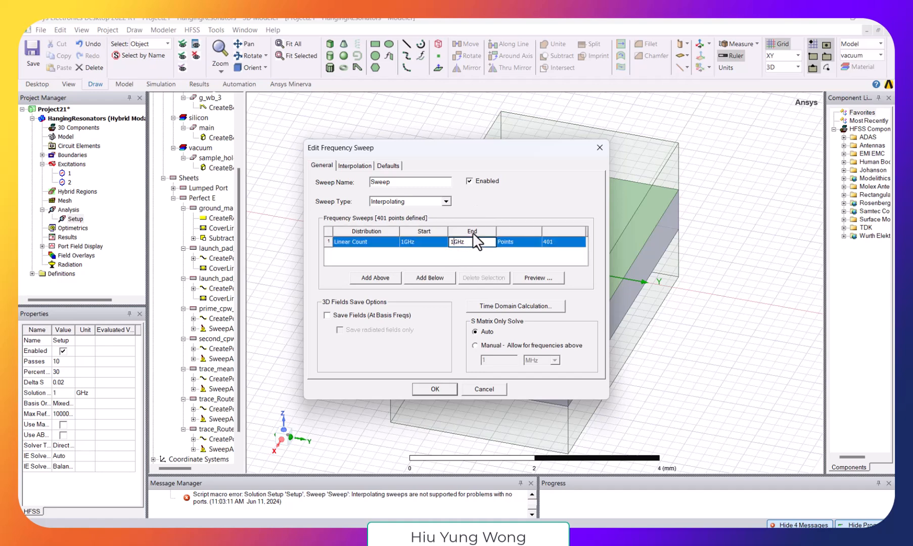
pyautogui.write('20')
pyautogui.click(568, 242)
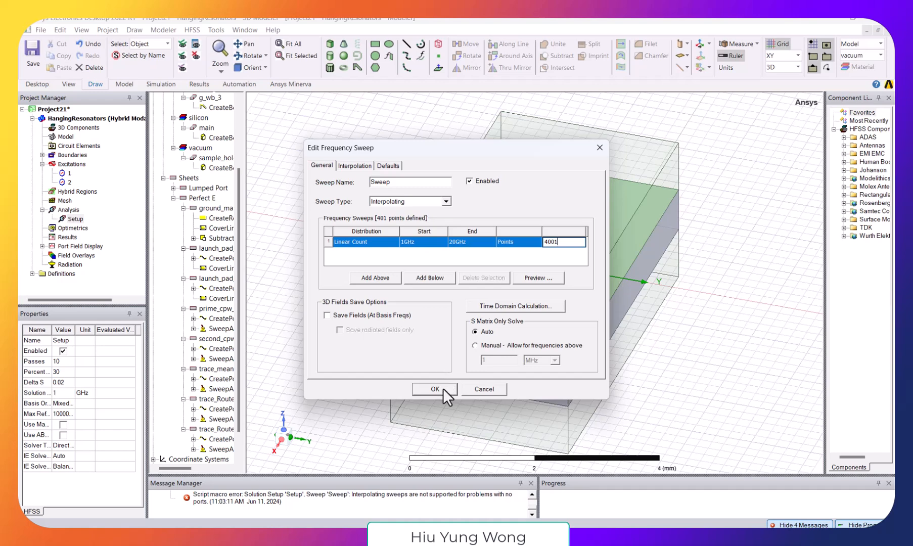
pyautogui.click(443, 388)
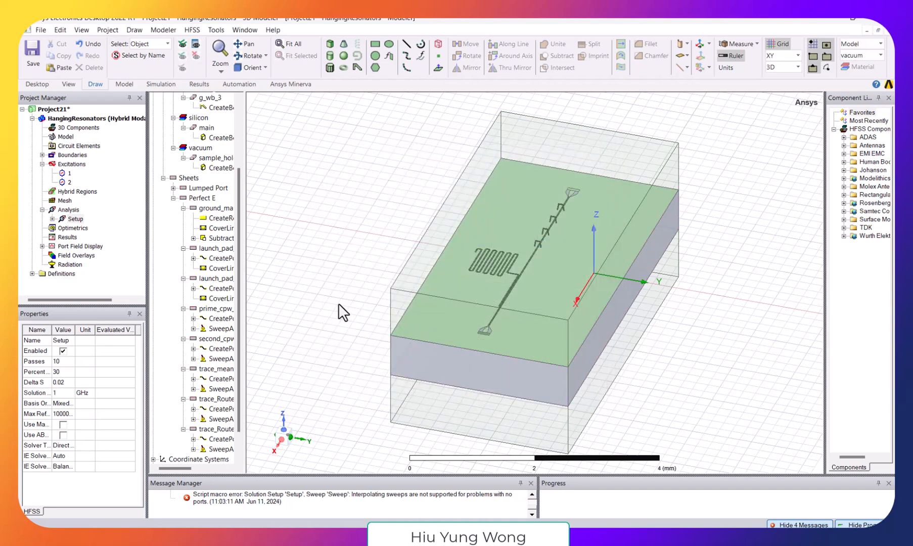
# - Run Analyze All on the design and enlarge the message and progress area to follow the simulation
pyautogui.click(217, 30)
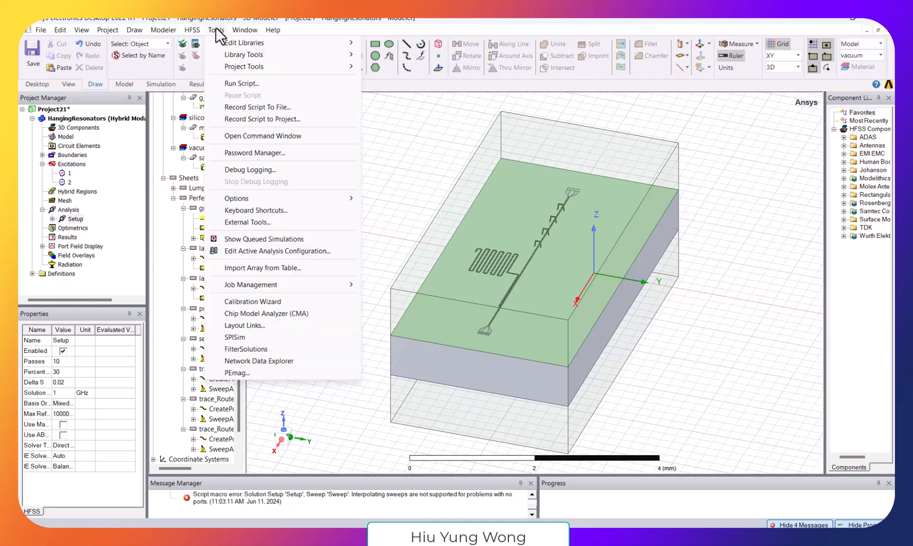
pyautogui.moveTo(196, 35)
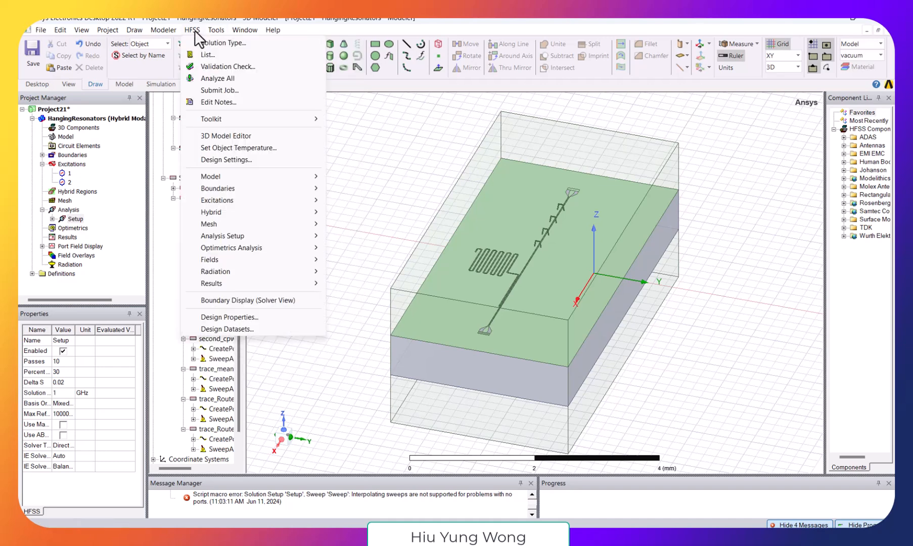
pyautogui.click(226, 85)
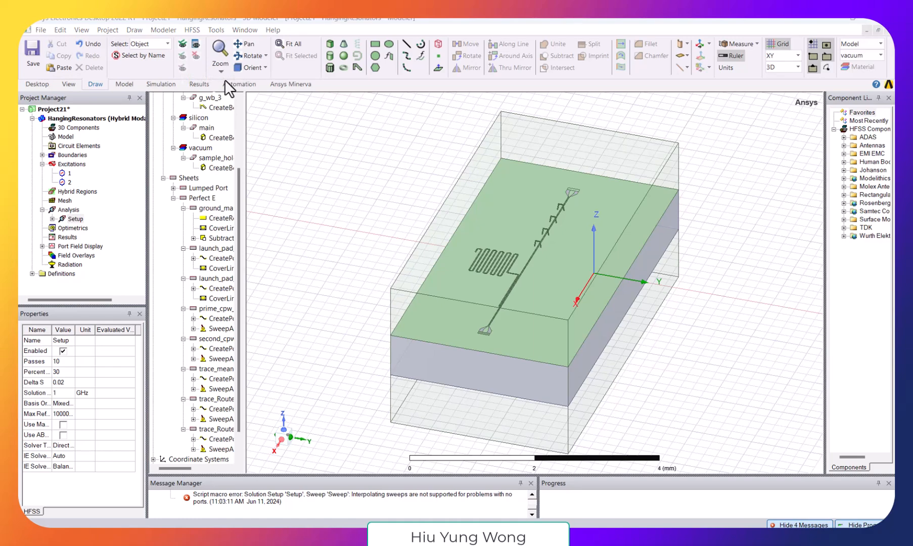
pyautogui.click(548, 373)
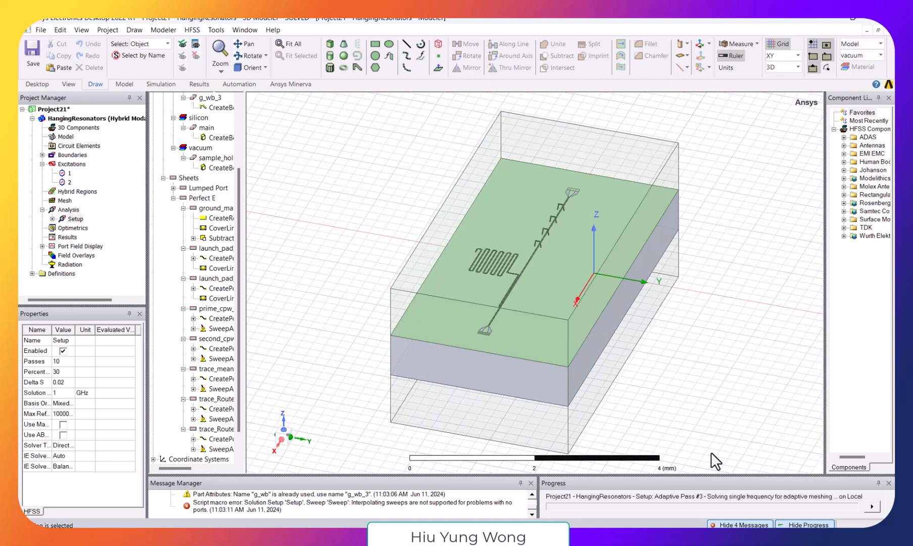
pyautogui.moveTo(717, 474); pyautogui.dragTo(716, 398)
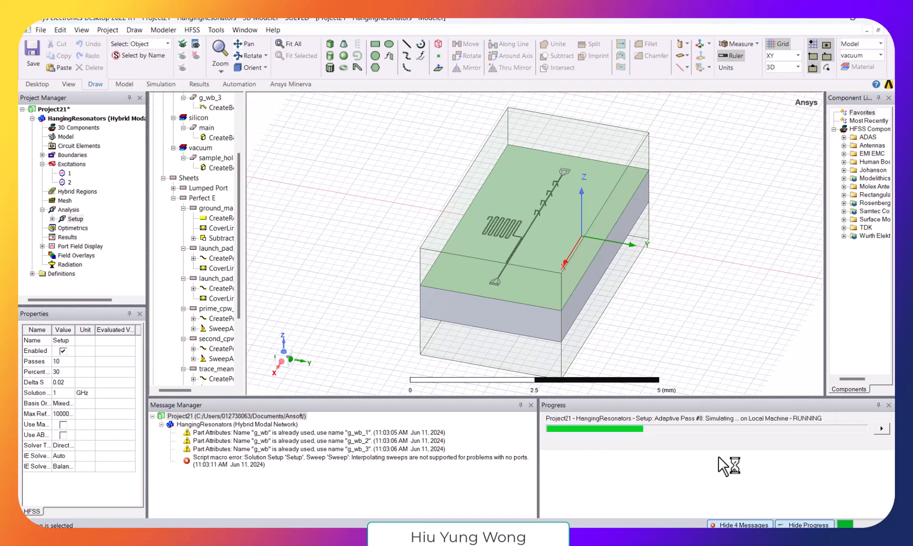
# - Switch to the Excel workbook Book1 and change the permittivity in cell D1's formula so it reads =4.1*SQRT((1+11.9)/2)
pyautogui.click(657, 537)
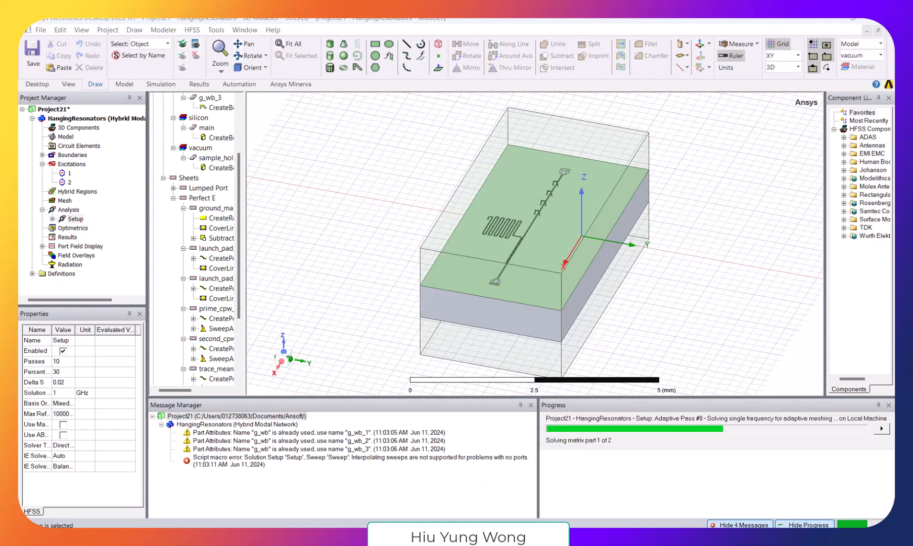
pyautogui.click(577, 407)
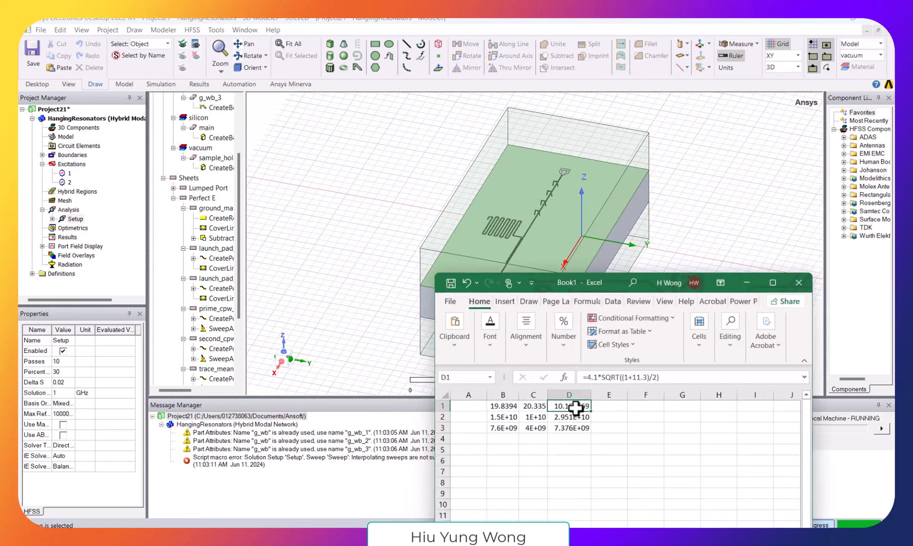
pyautogui.click(595, 379)
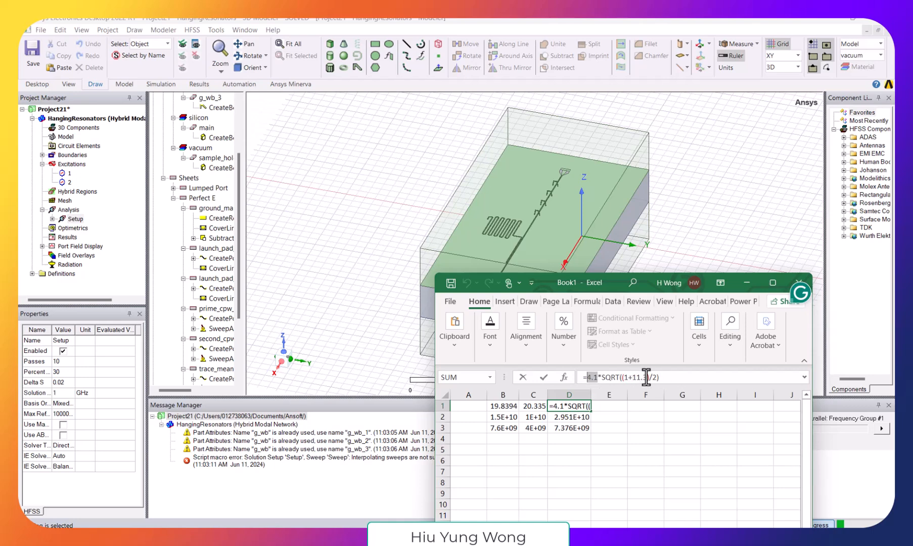
pyautogui.moveTo(623, 379); pyautogui.dragTo(648, 379)
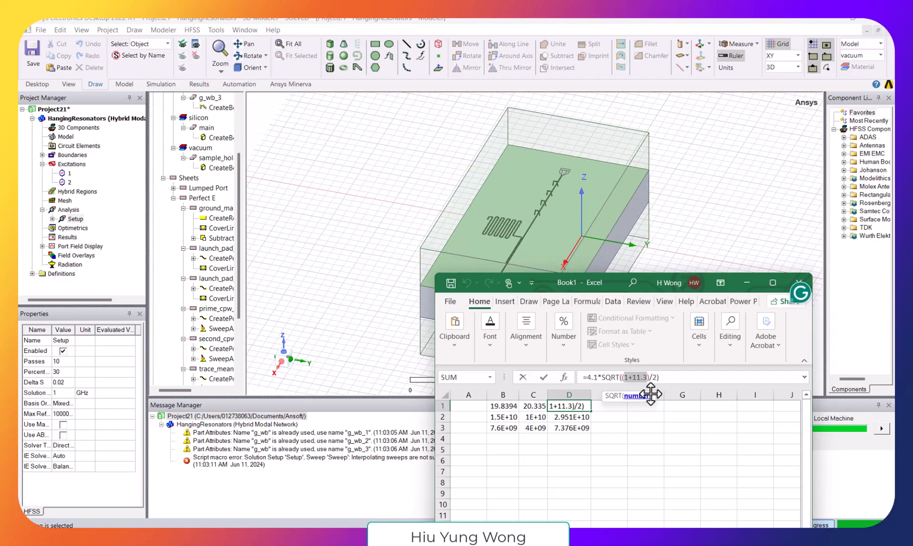
pyautogui.click(647, 378)
pyautogui.press('BackSpace')
pyautogui.write('9')
pyautogui.hotkey('ctrl', 'Return')
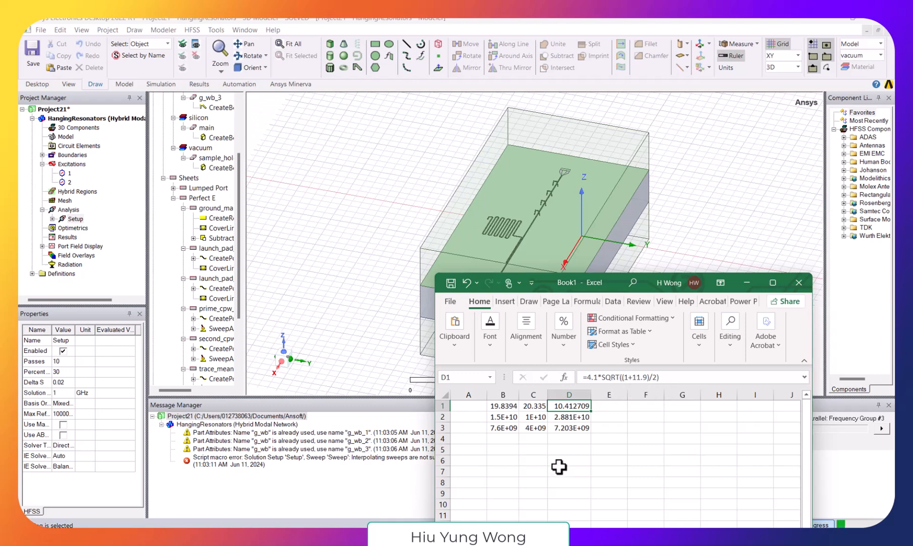
# - Check the frequency formulas in cells D2 and D3 and move the workbook window clear of the solver's progress display
pyautogui.click(571, 417)
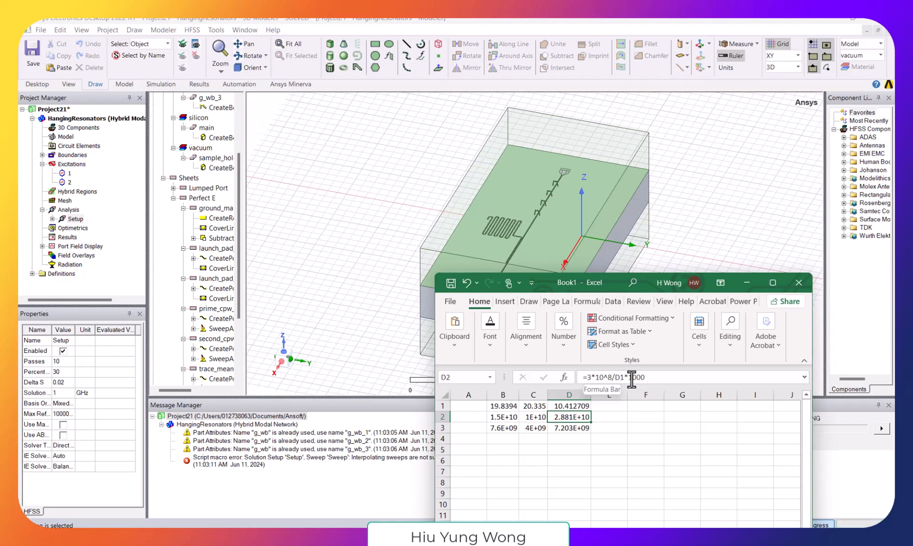
pyautogui.click(580, 429)
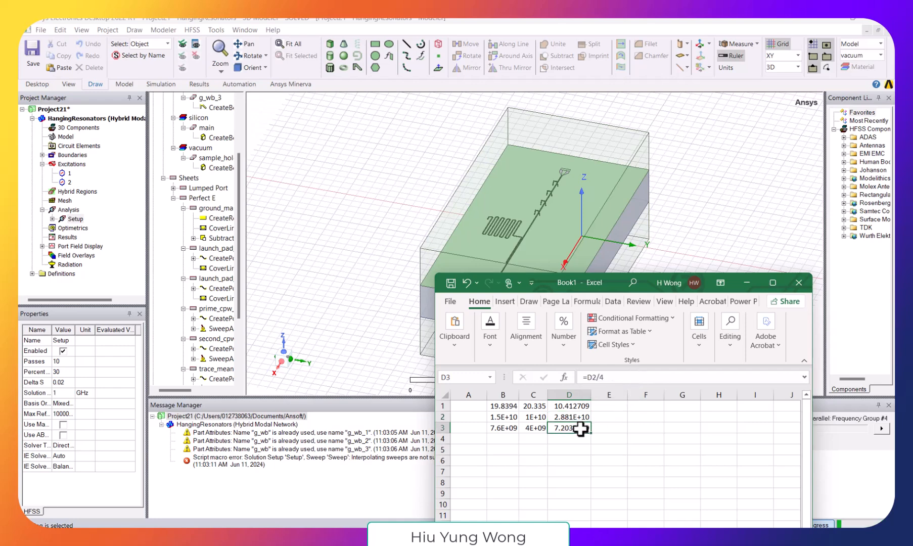
pyautogui.click(581, 417)
pyautogui.click(577, 429)
pyautogui.moveTo(546, 281); pyautogui.dragTo(359, 292)
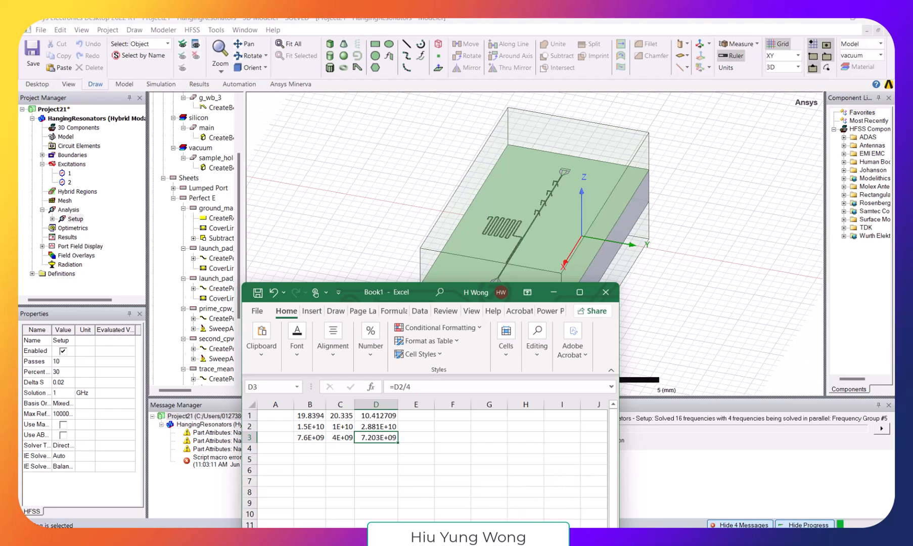
# - Switch to the Jupyter notebook simulation_chip_v14-Copy, run the print(L2) cell at its end, and return to the workbook
pyautogui.click(387, 514)
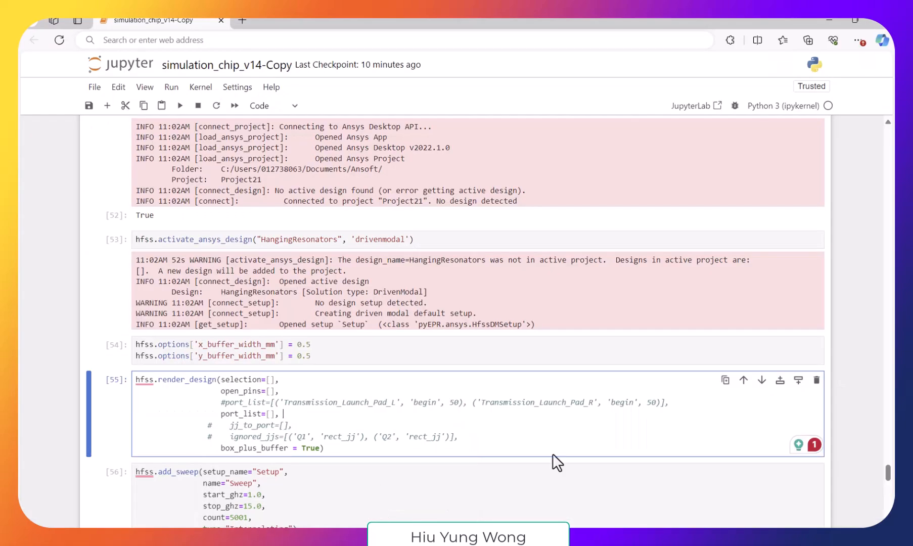
pyautogui.moveTo(887, 472); pyautogui.dragTo(888, 497)
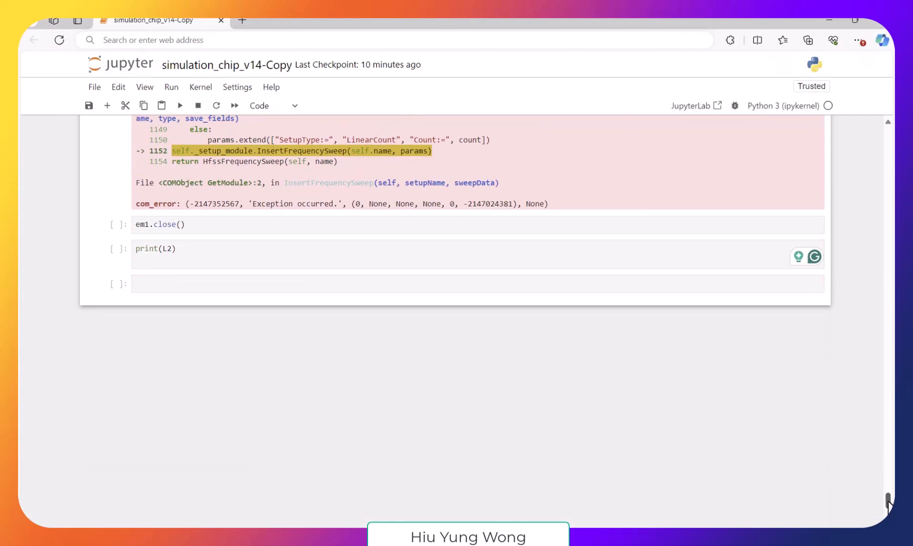
pyautogui.click(378, 297)
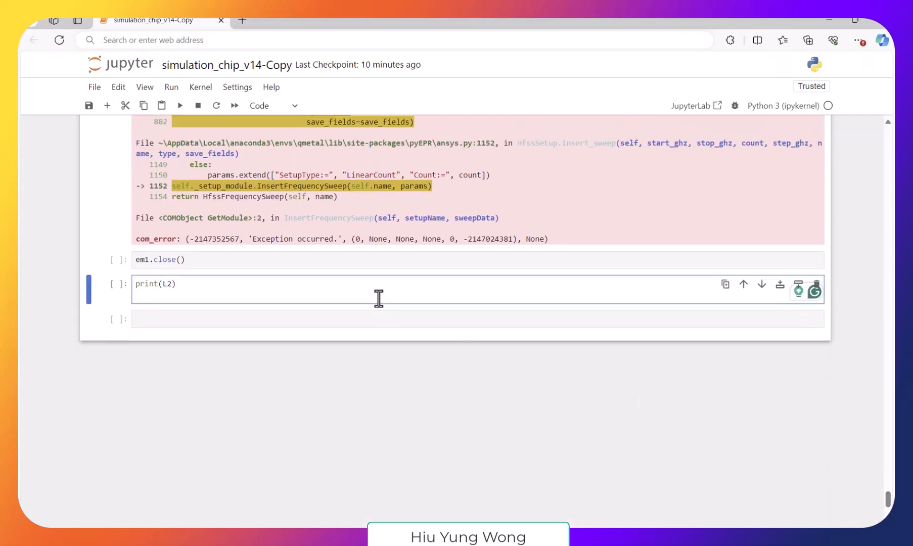
pyautogui.hotkey('shift', 'Return')
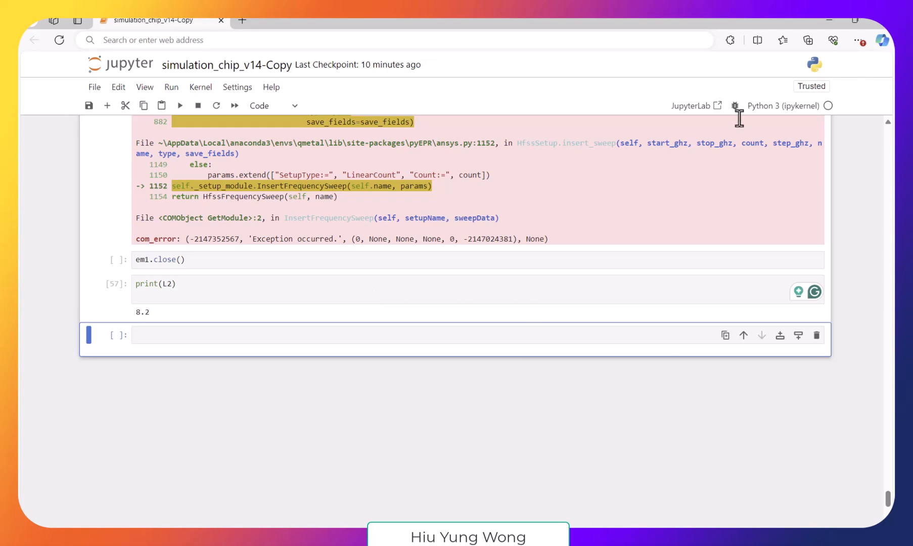
pyautogui.click(828, 20)
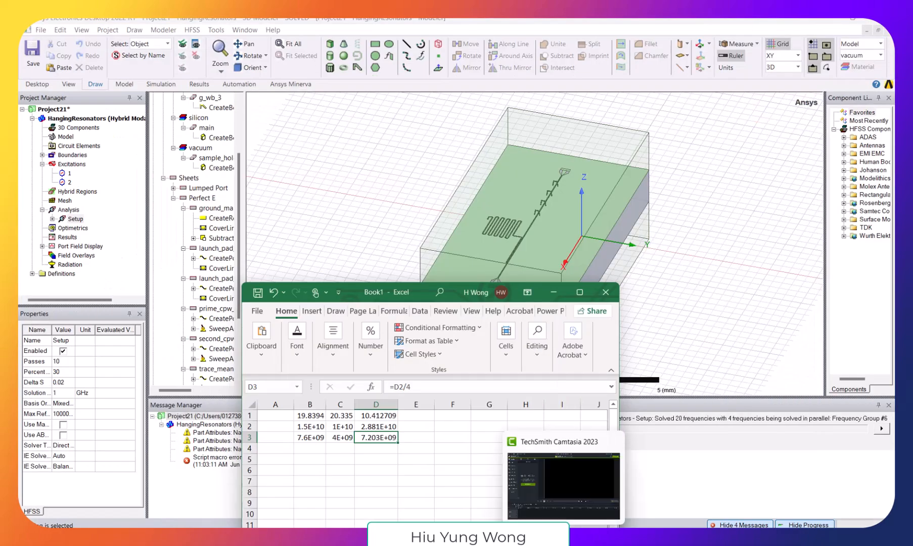
# - Change the resonator length in cell D1's formula so it reads =8.2*SQRT((1+11.9)/2)
pyautogui.click(366, 414)
pyautogui.click(394, 387)
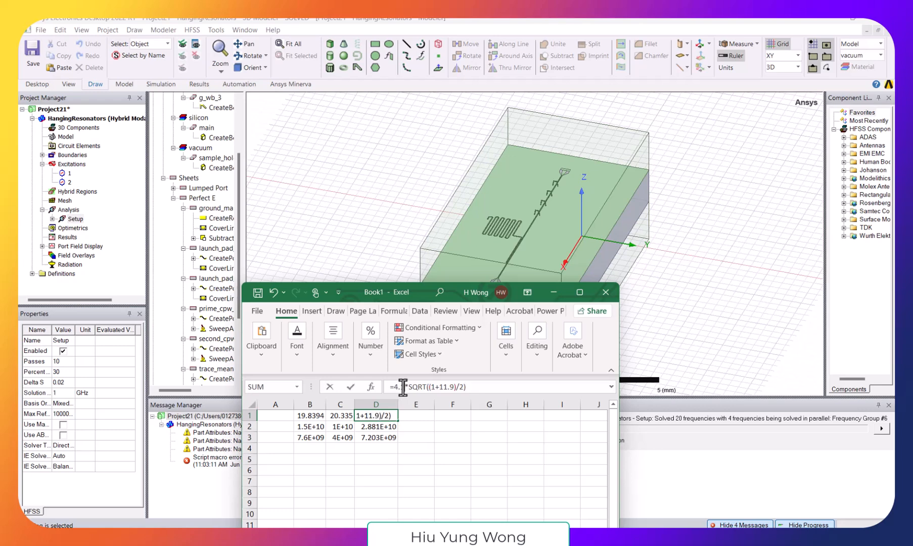
pyautogui.write('*8.2')
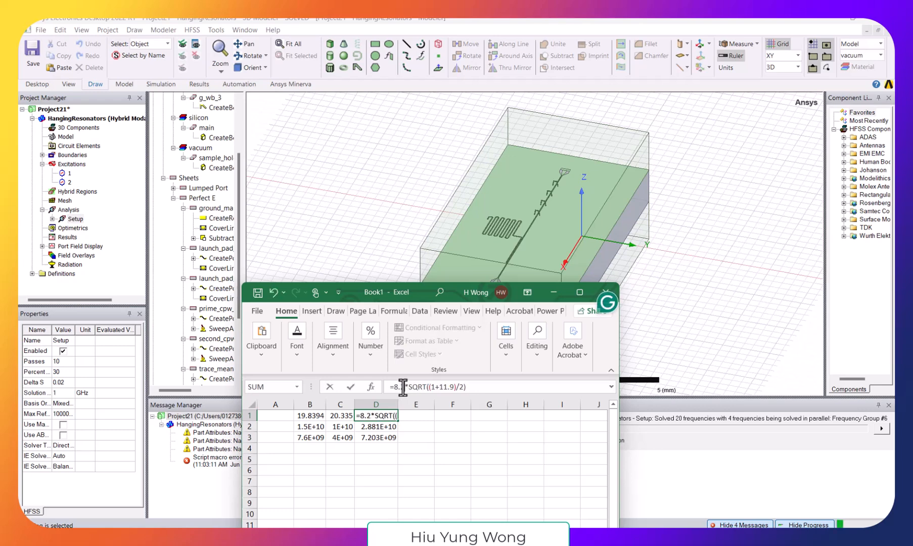
pyautogui.press('Return')
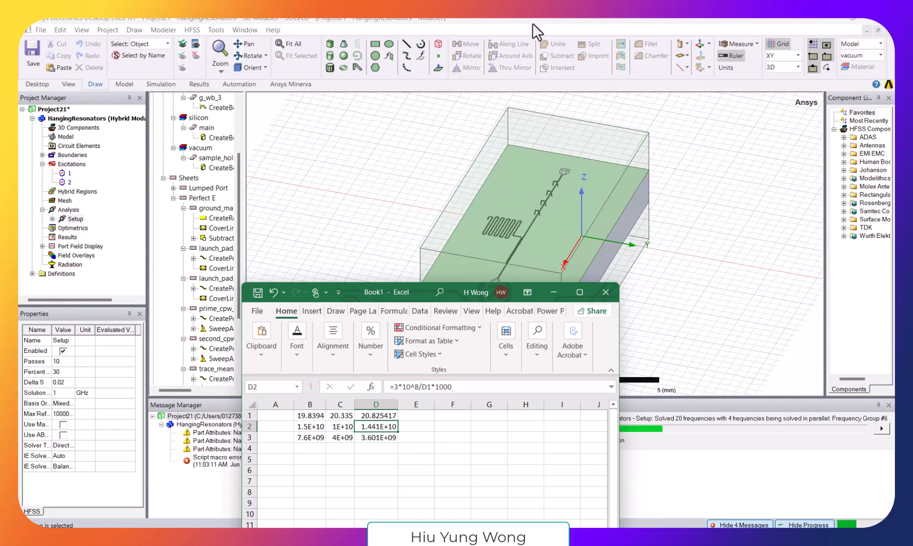
# - Move the workbook window clear of the chip model and check the formulas in cells D1 and D3
pyautogui.click(390, 438)
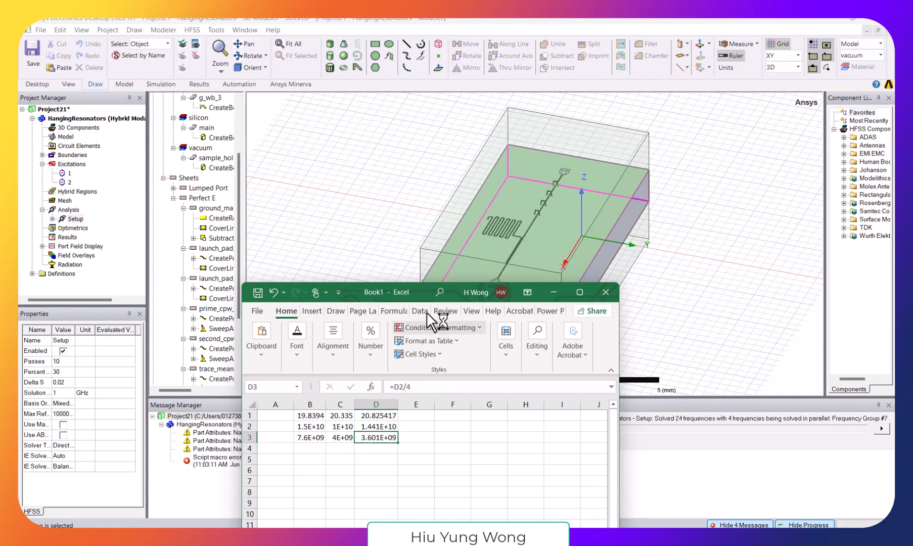
pyautogui.moveTo(402, 293); pyautogui.dragTo(167, 261)
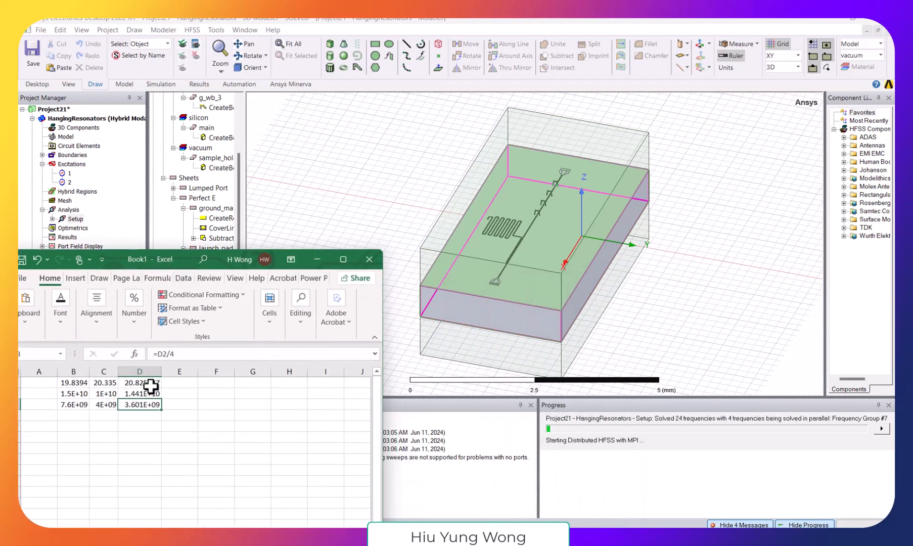
pyautogui.click(151, 386)
pyautogui.click(524, 234)
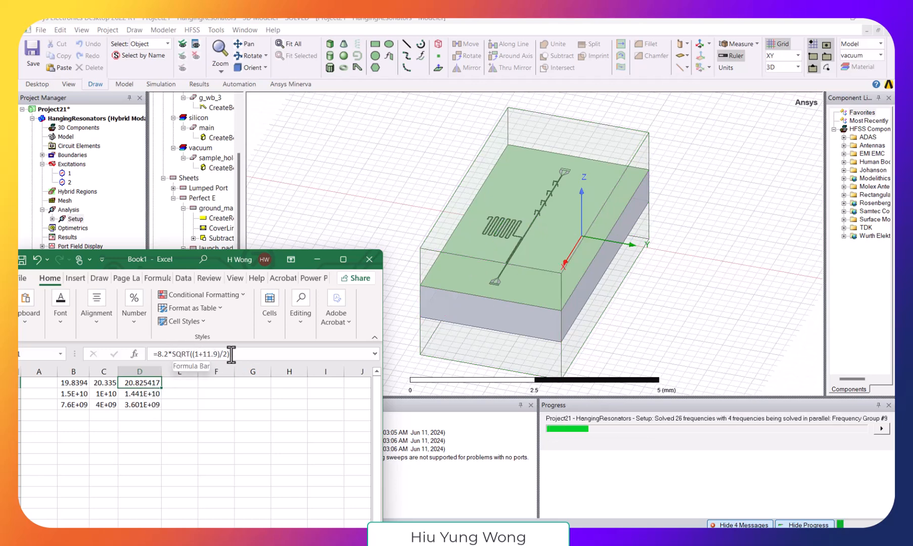
pyautogui.click(139, 404)
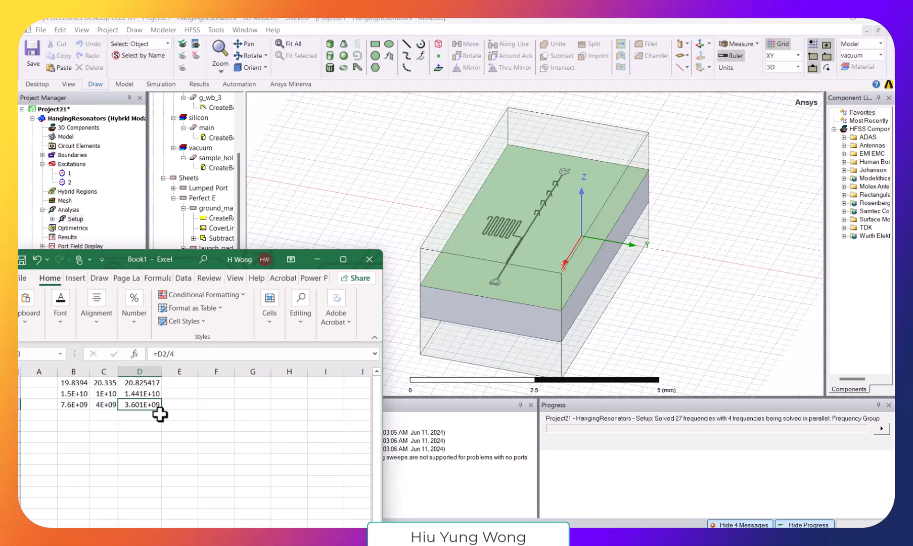
pyautogui.click(139, 383)
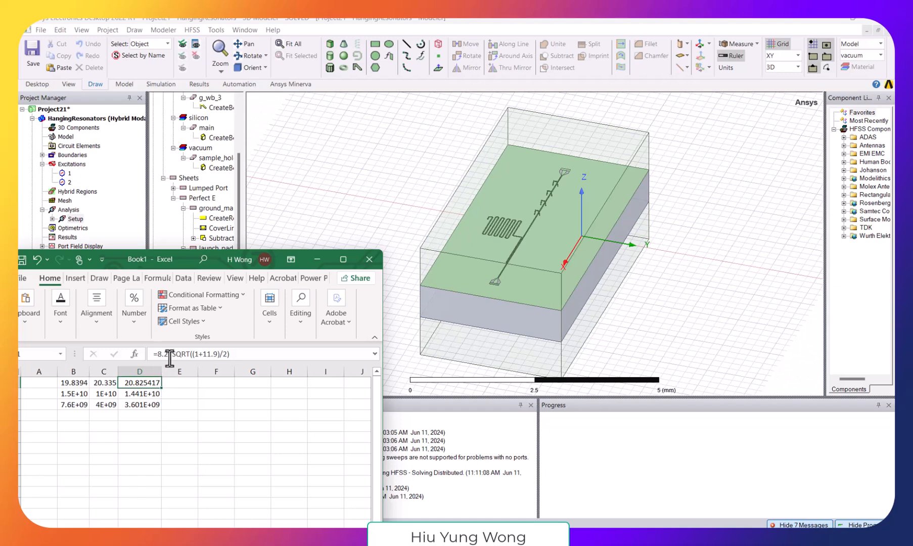
# - Return to HFSS and create a rectangular modal solution data plot of dB(S(1,1)) and dB(S(2,1)) from Setup : Sweep
pyautogui.click(335, 24)
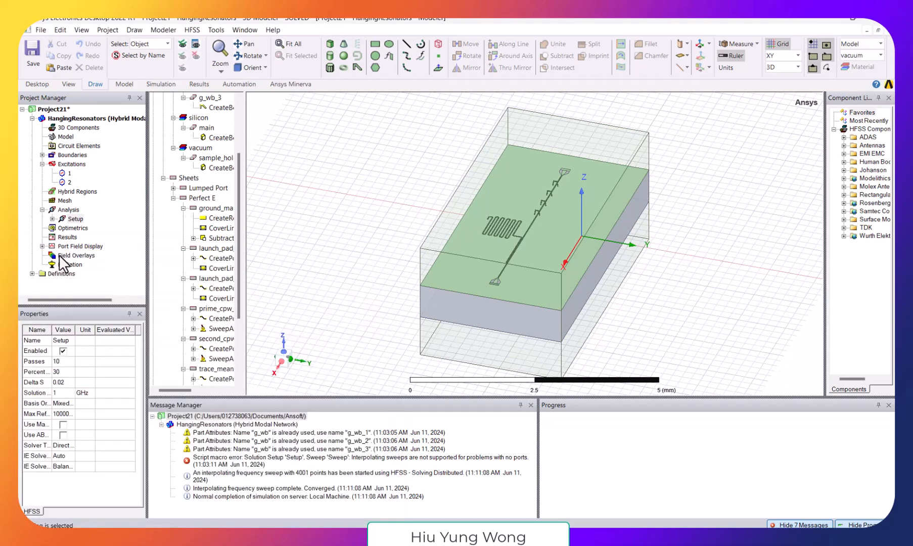
pyautogui.rightClick(56, 239)
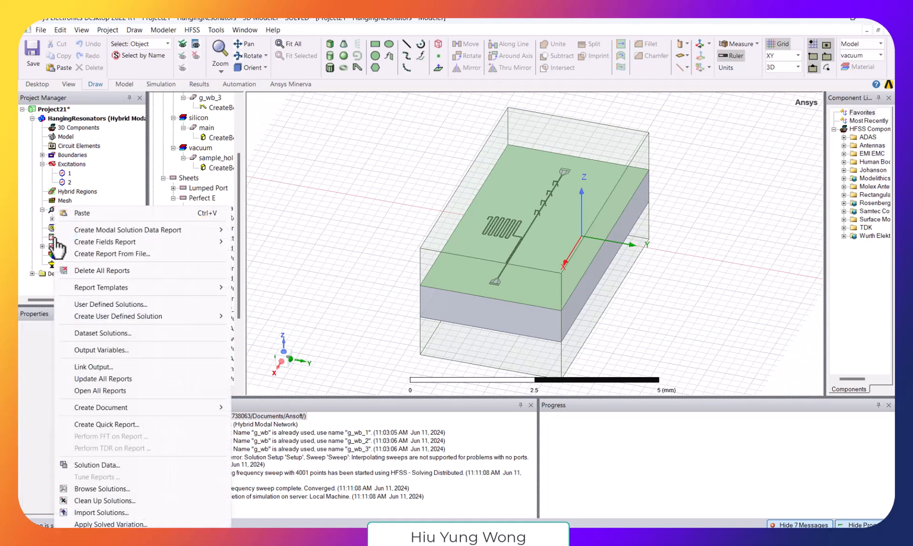
pyautogui.moveTo(130, 229)
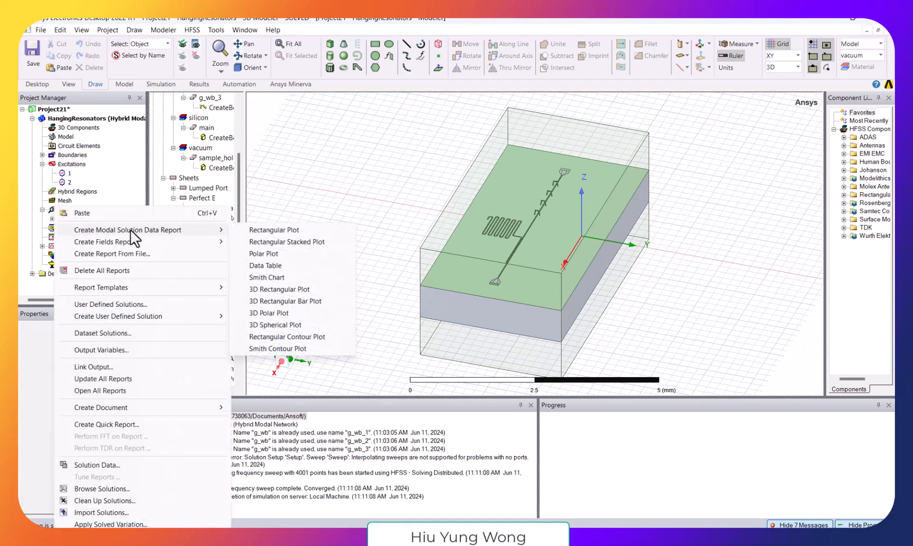
pyautogui.click(256, 228)
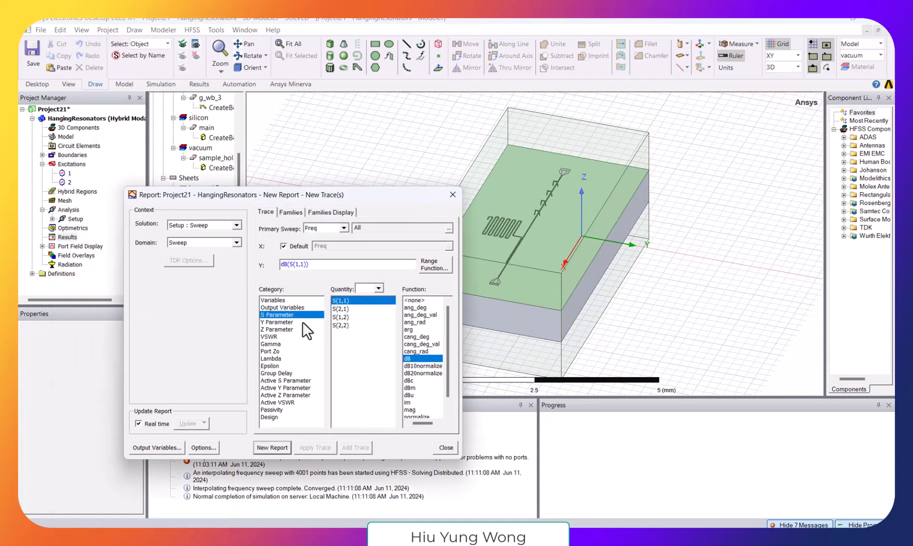
pyautogui.keyDown('ctrl'); pyautogui.click(344, 308); pyautogui.keyUp('ctrl')
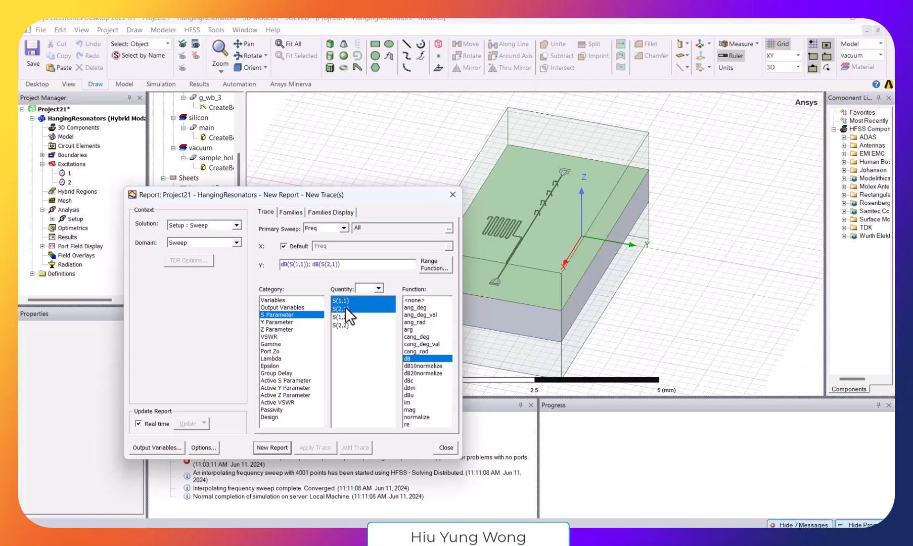
pyautogui.click(261, 443)
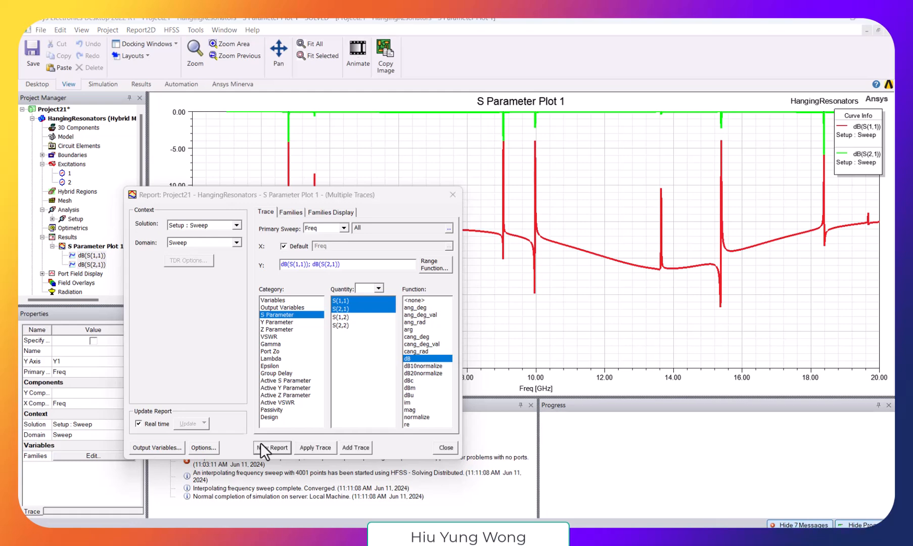
pyautogui.click(445, 447)
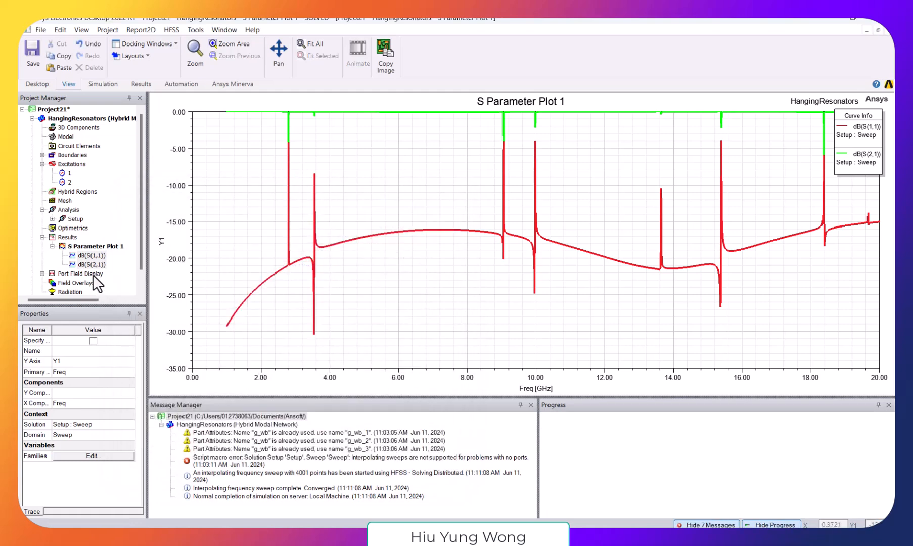
# - Highlight the S(1,1) and S(2,1) traces in turn, view the resonator layout in the 3D model and return to the plot
pyautogui.click(91, 255)
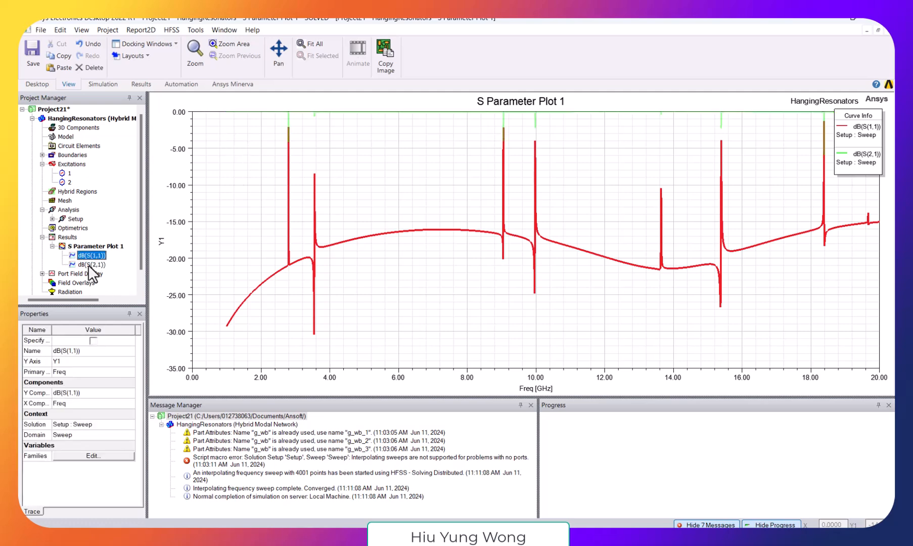
pyautogui.click(89, 264)
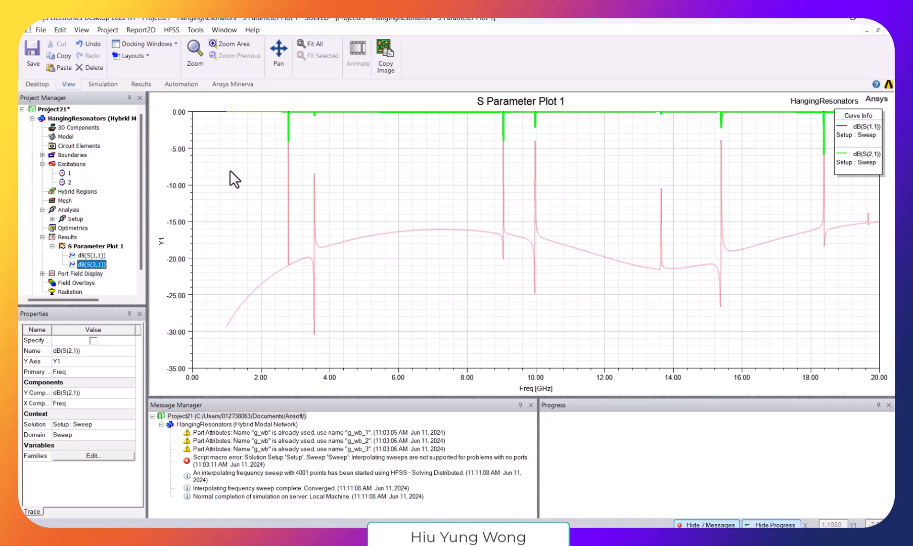
pyautogui.doubleClick(84, 119)
pyautogui.scroll(2, 534, 262)
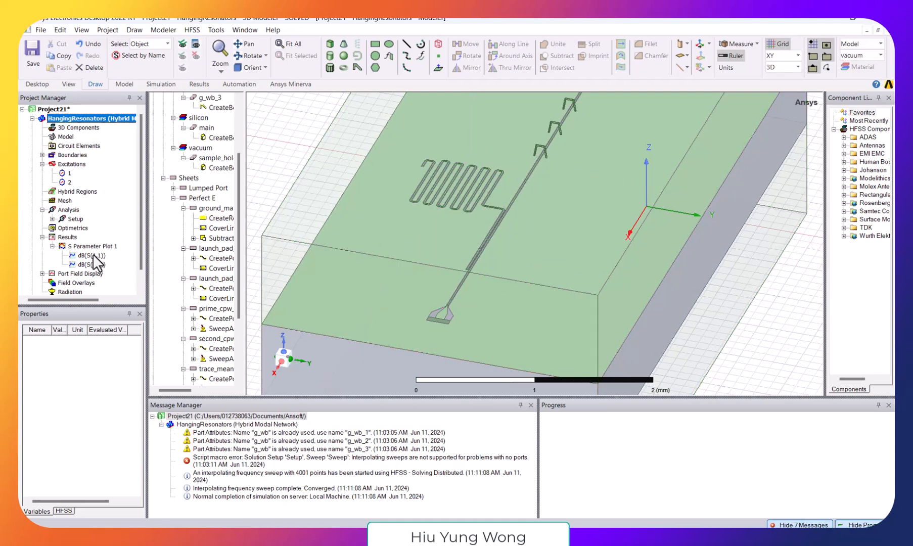
pyautogui.click(92, 255)
pyautogui.doubleClick(92, 255)
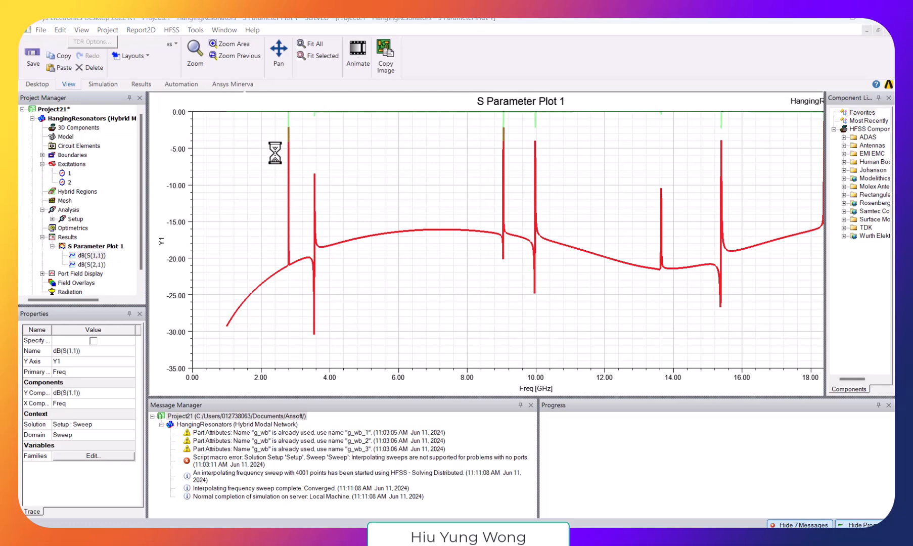
pyautogui.click(452, 194)
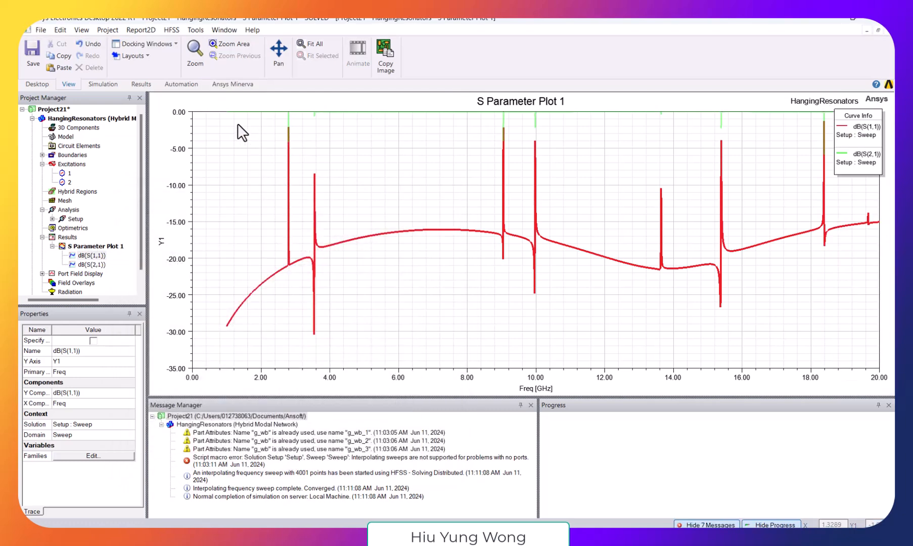
# - Examine the lowest-frequency S(2,1) dips in the S-parameter plot, between about 2.2 and 4.2 GHz
pyautogui.rightClick(244, 128)
pyautogui.click(223, 119)
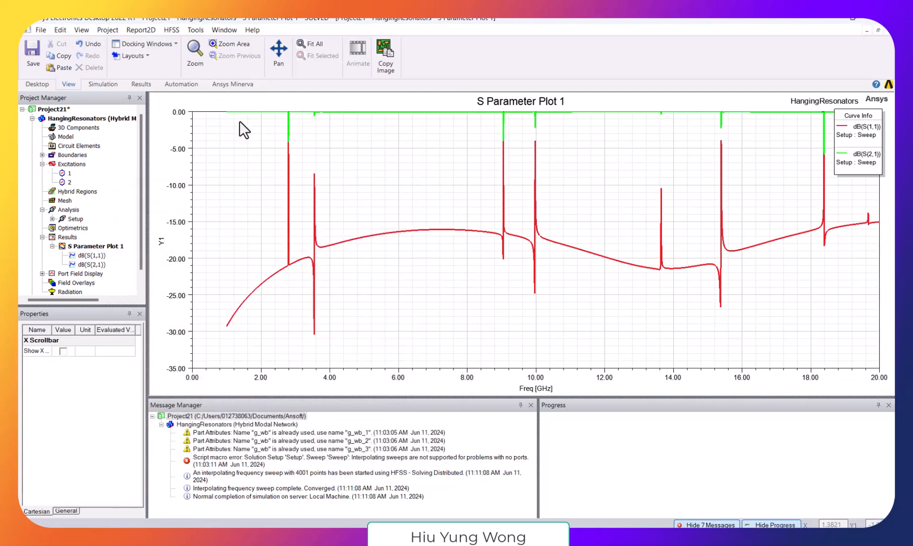
pyautogui.keyDown('shift'); pyautogui.moveTo(240, 120); pyautogui.dragTo(256, 190); pyautogui.keyUp('shift')
pyautogui.scroll(3, 342, 219)
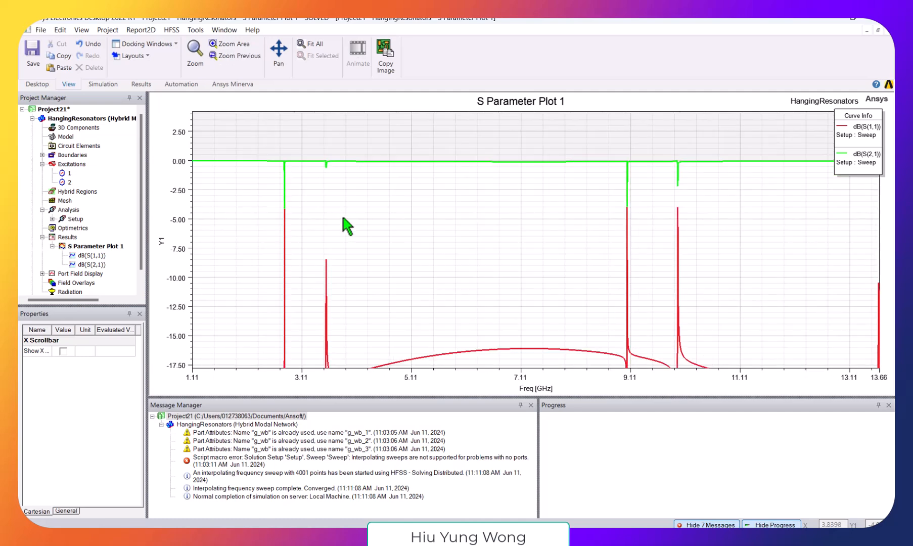
pyautogui.scroll(5, 359, 176)
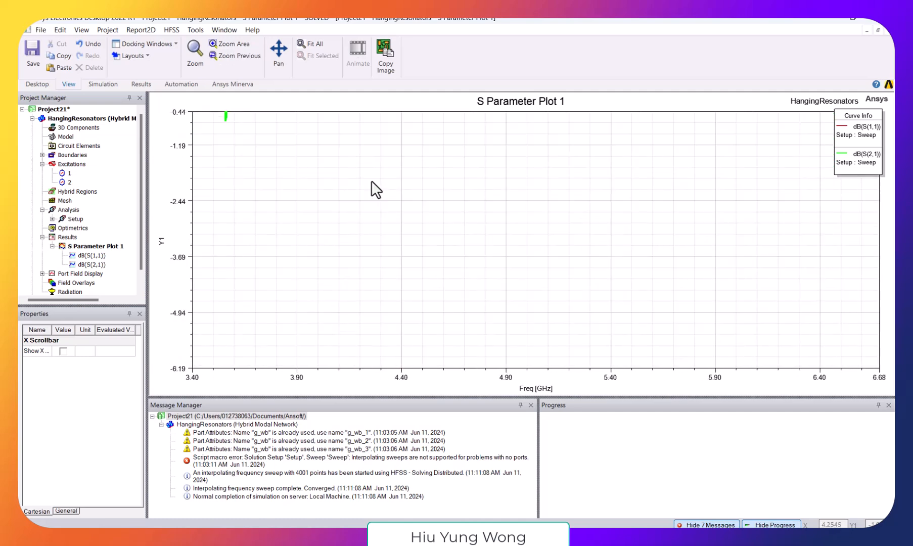
pyautogui.keyDown('shift'); pyautogui.moveTo(348, 151); pyautogui.dragTo(364, 253); pyautogui.keyUp('shift')
pyautogui.scroll(4, 352, 225)
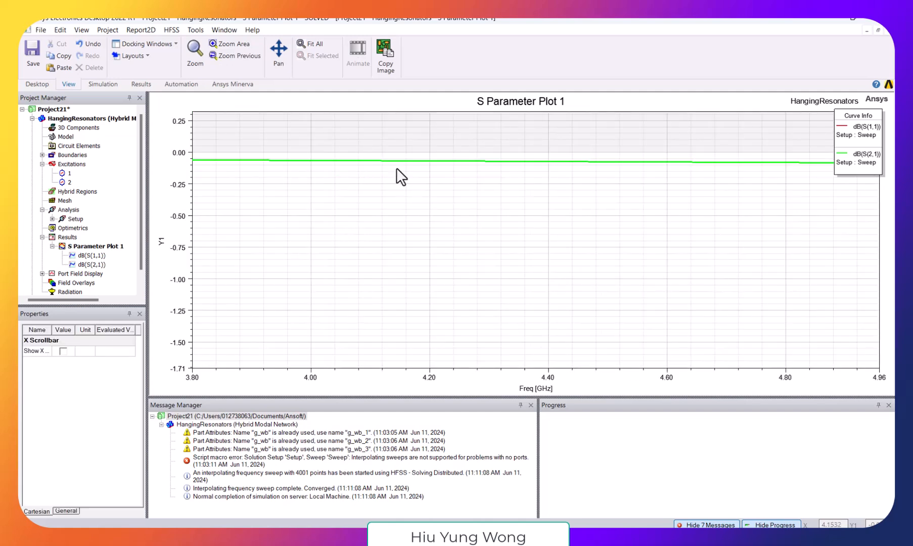
pyautogui.click(309, 43)
pyautogui.scroll(4, 253, 146)
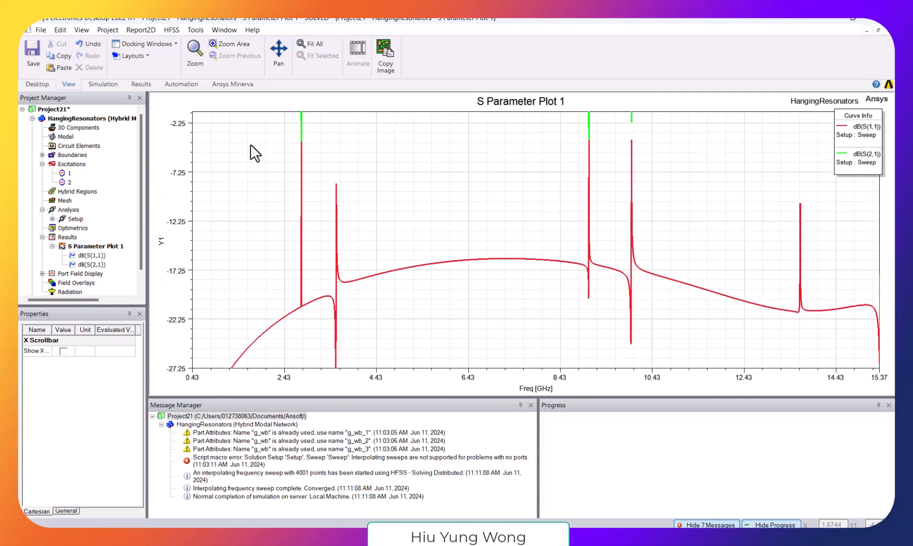
pyautogui.scroll(10, 265, 167)
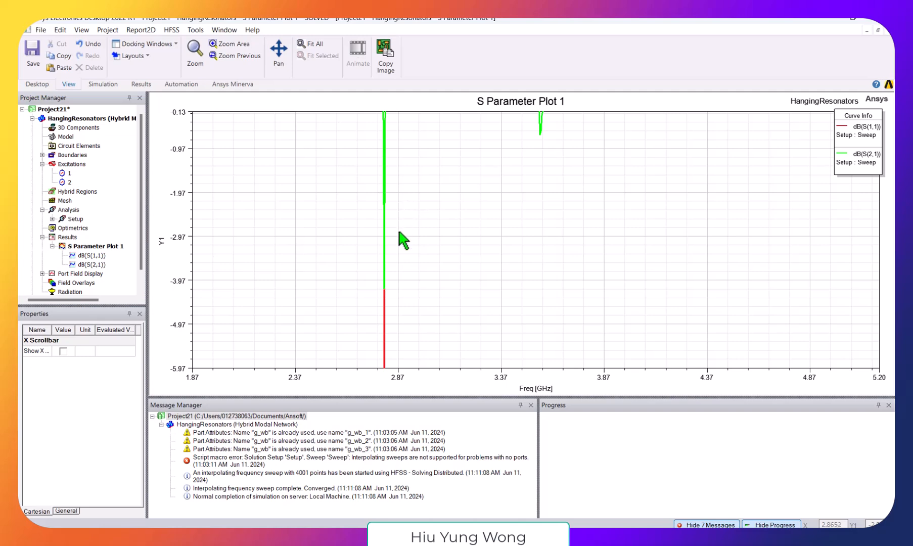
pyautogui.scroll(3, 395, 231)
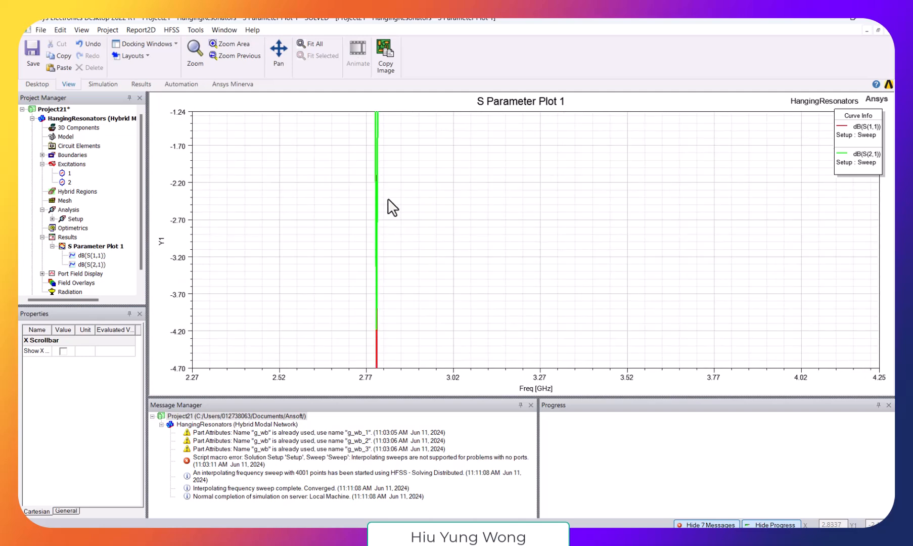
pyautogui.moveTo(391, 199); pyautogui.dragTo(415, 291, button='middle')
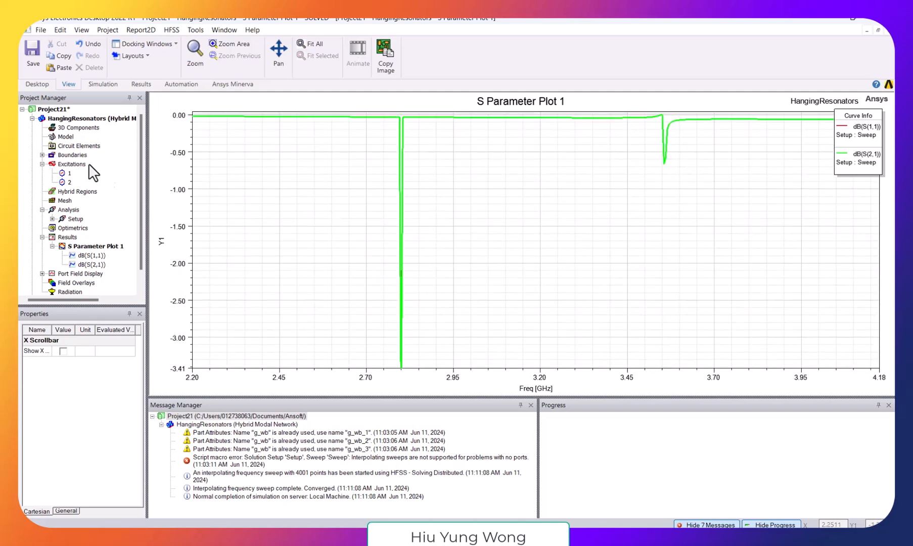
# - Return to the 3D model and inspect the meandered resonator and the end that runs alongside the feedline
pyautogui.doubleClick(78, 117)
pyautogui.click(81, 127)
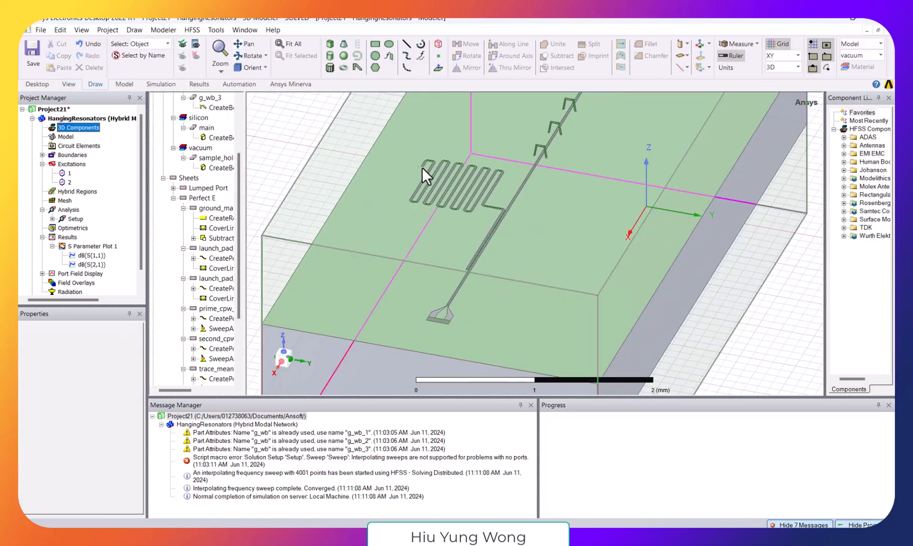
pyautogui.click(492, 216)
pyautogui.click(509, 209)
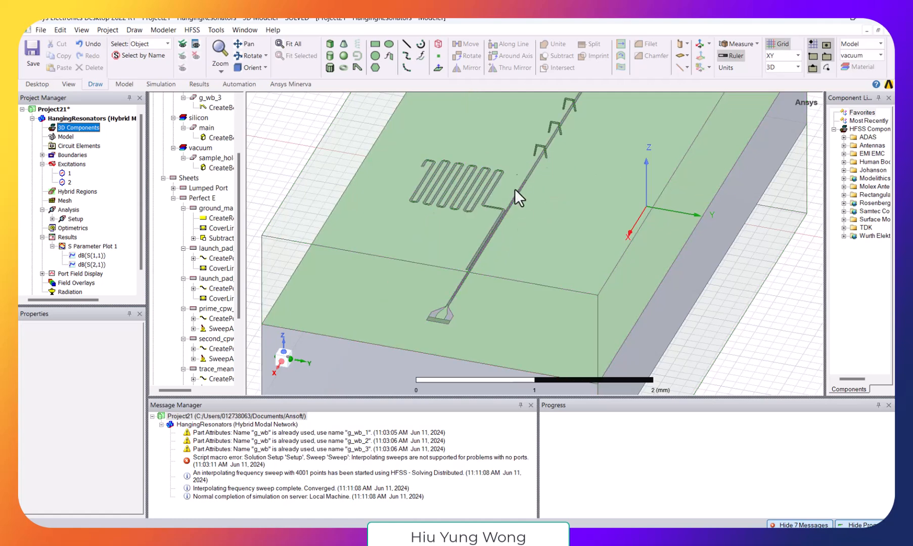
# - Reopen S Parameter Plot 1 and place a marker on the lowest-frequency S(2,1) dip, at about 2.80 GHz
pyautogui.doubleClick(91, 264)
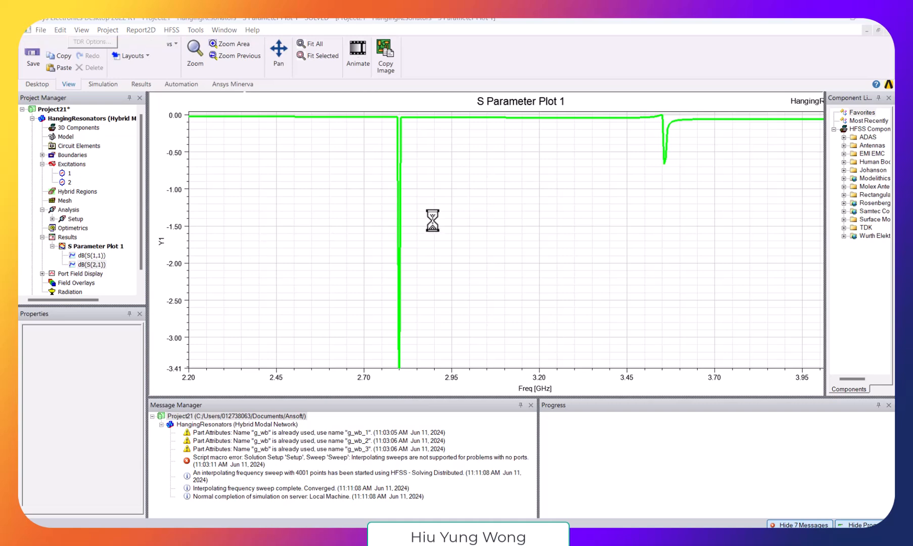
pyautogui.click(452, 194)
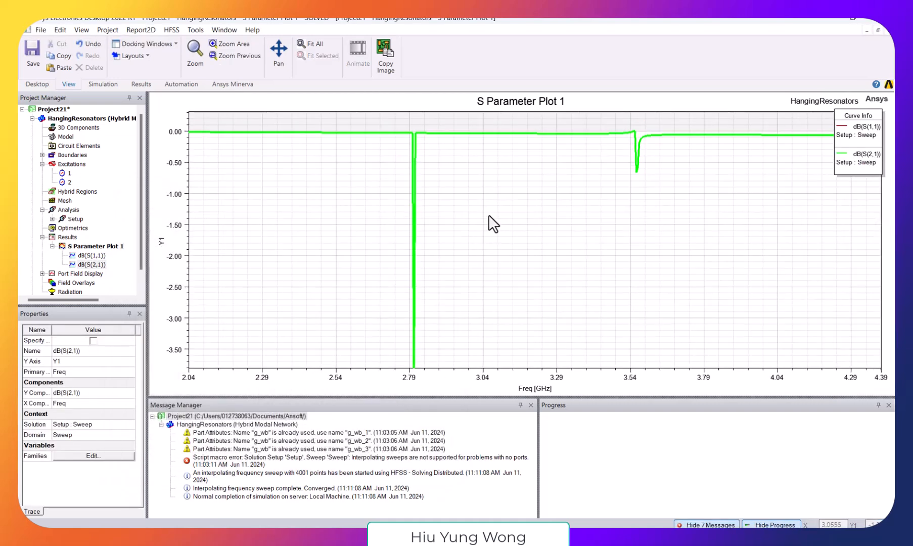
pyautogui.rightClick(477, 267)
pyautogui.moveTo(548, 276)
pyautogui.click(620, 271)
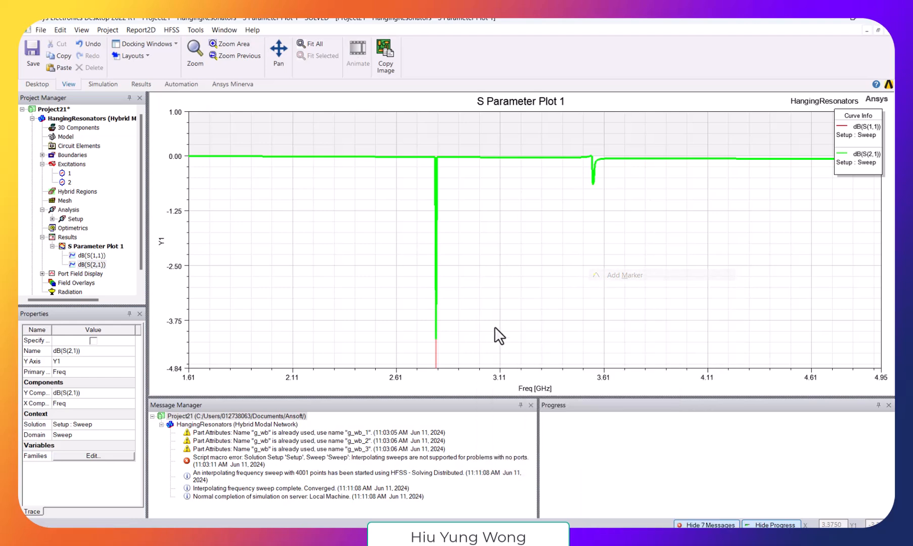
pyautogui.click(435, 339)
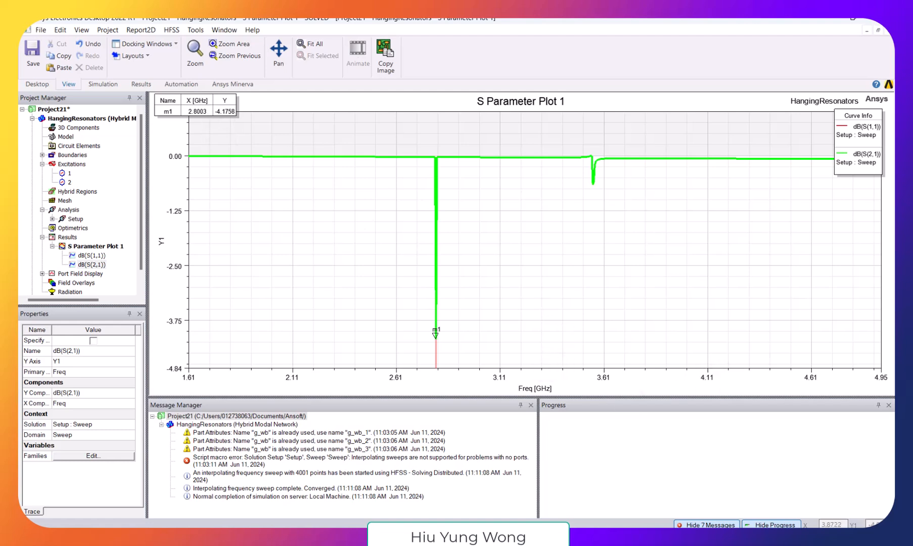
# - Switch to Excel to compare the estimates in D3 and D1 with the plotted dips, then review the resonator in the HFSS 3D model
pyautogui.click(528, 487)
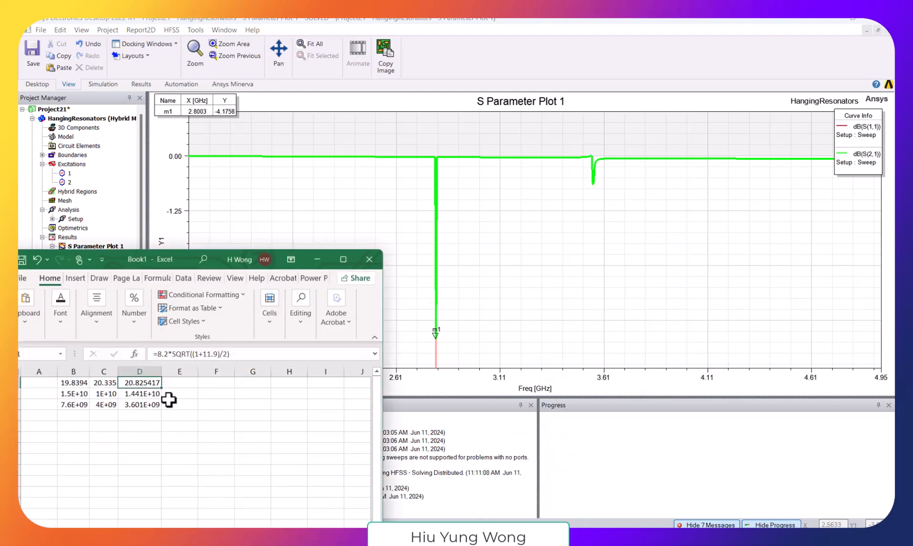
pyautogui.click(139, 404)
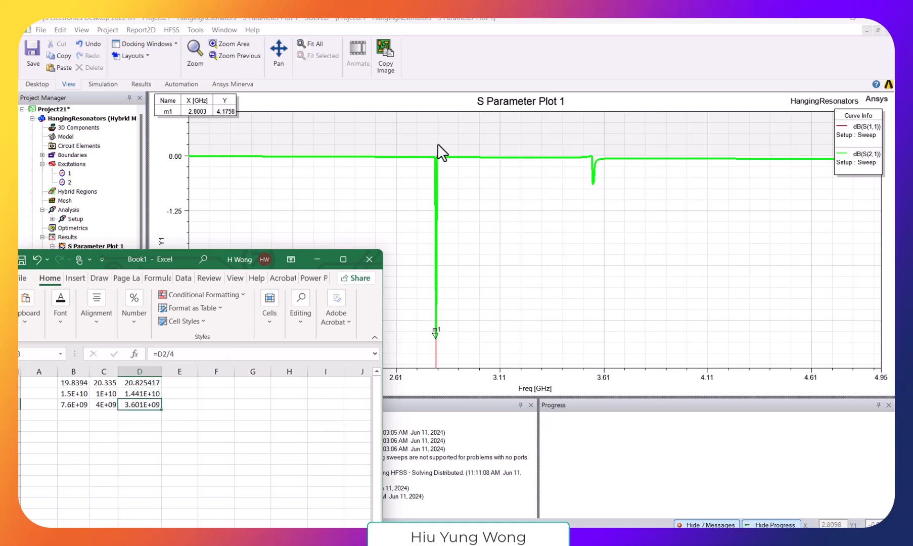
pyautogui.click(448, 83)
pyautogui.scroll(-5, 472, 230)
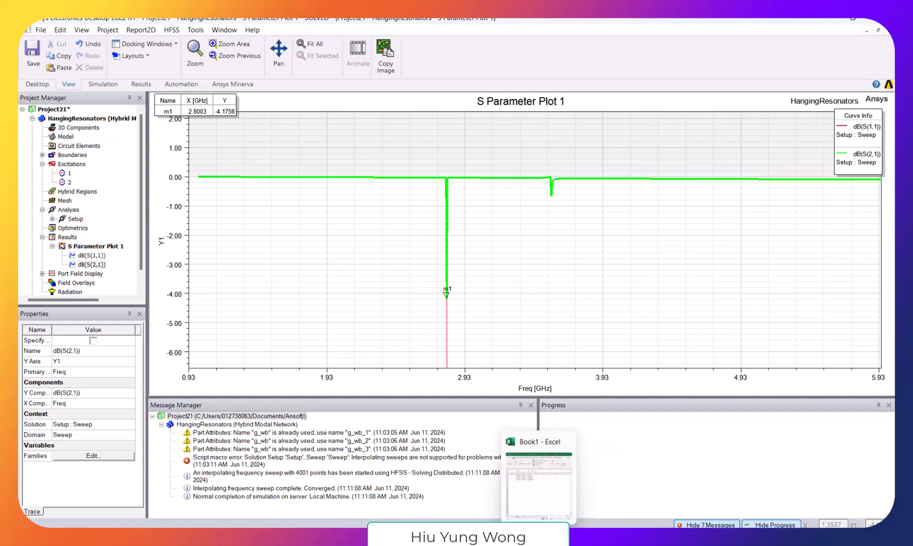
pyautogui.click(543, 472)
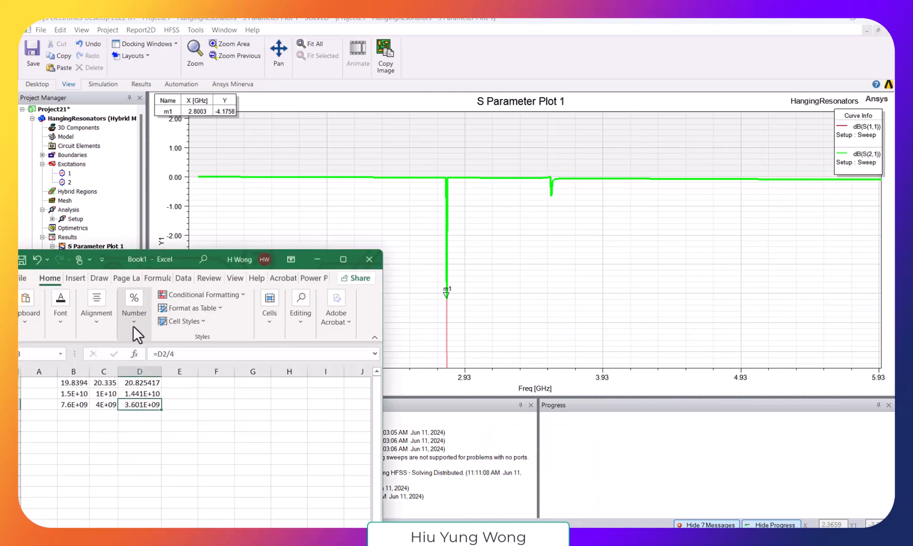
pyautogui.click(143, 383)
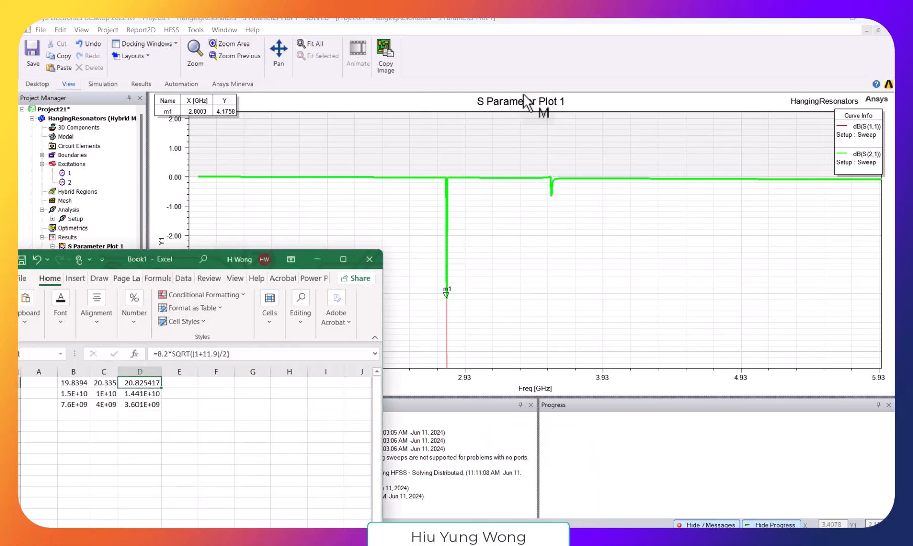
pyautogui.click(523, 75)
pyautogui.doubleClick(85, 119)
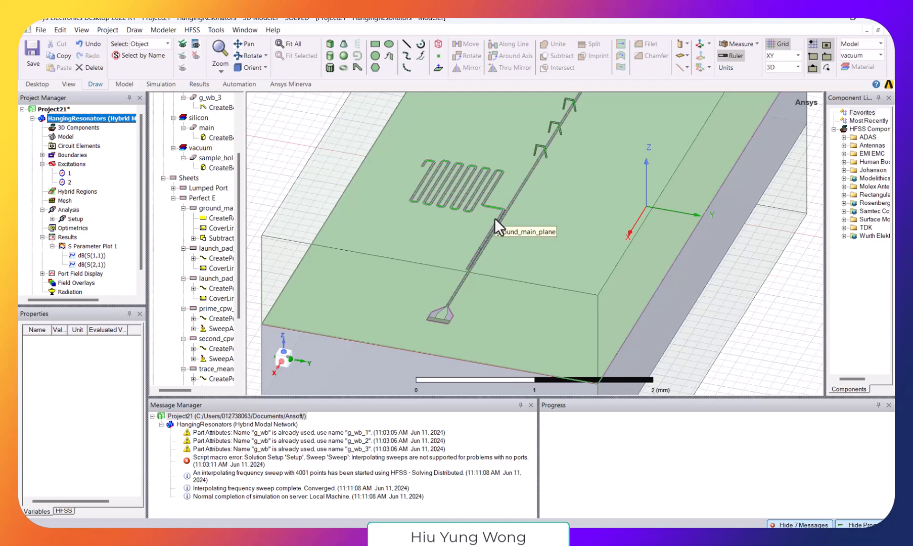
pyautogui.click(676, 281)
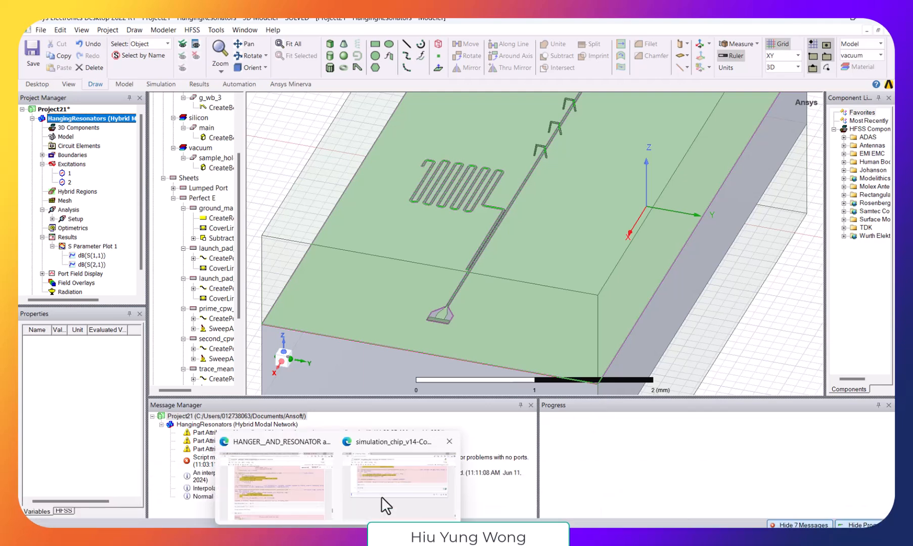
# - Switch to the simulation_chip_v14-Copy Jupyter notebook, set target_freq2 to 8 * 10**9 Hz and save the notebook
pyautogui.click(387, 505)
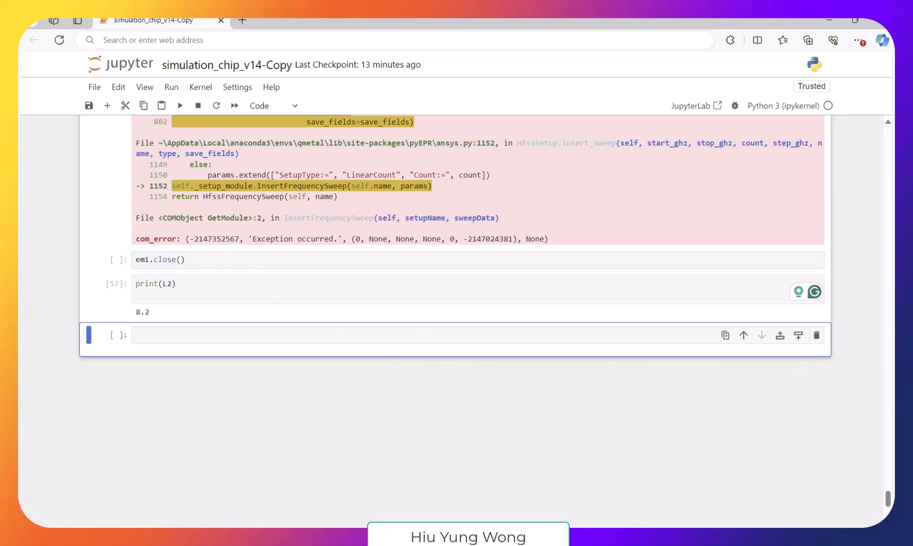
pyautogui.moveTo(888, 503); pyautogui.dragTo(890, 234)
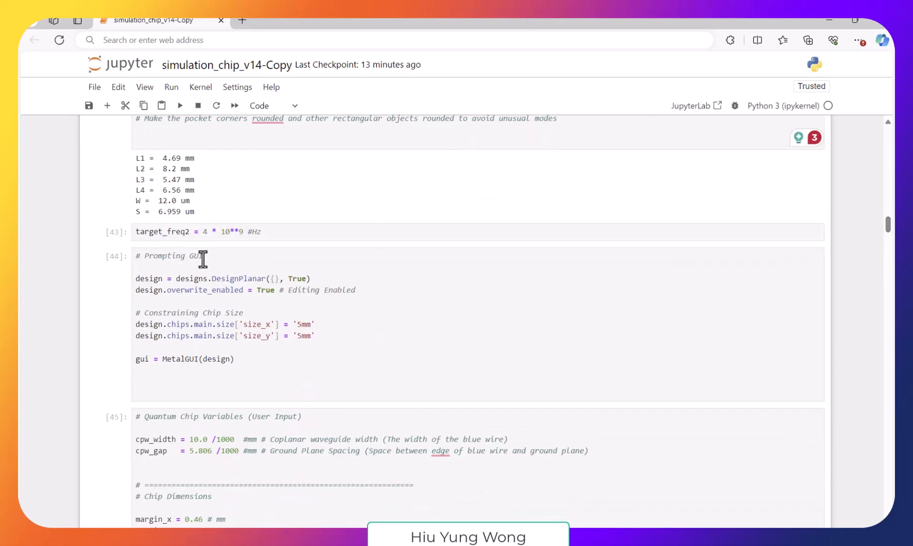
pyautogui.click(208, 232)
pyautogui.press('BackSpace')
pyautogui.write('8')
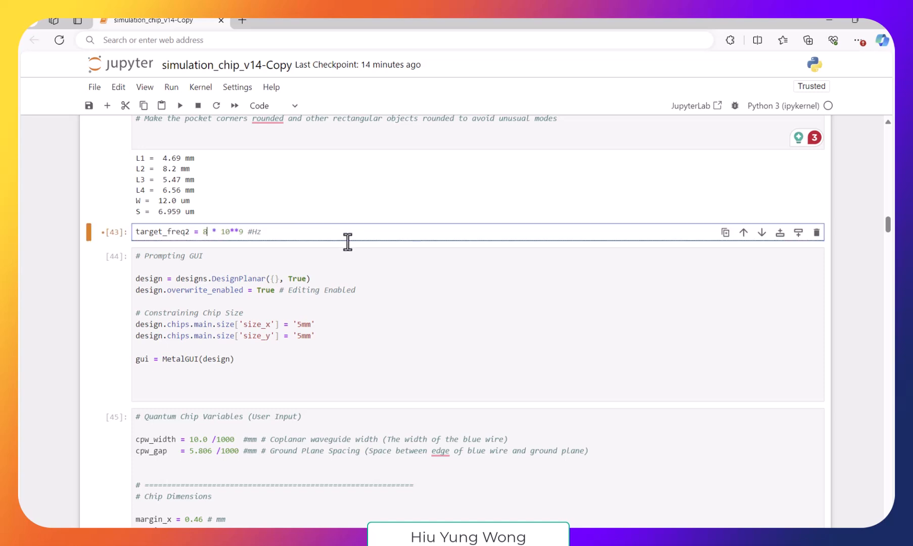
pyautogui.hotkey('ctrl', 's')
# - Run the em1.close() cell near the end of the notebook
pyautogui.moveTo(891, 224); pyautogui.dragTo(891, 501)
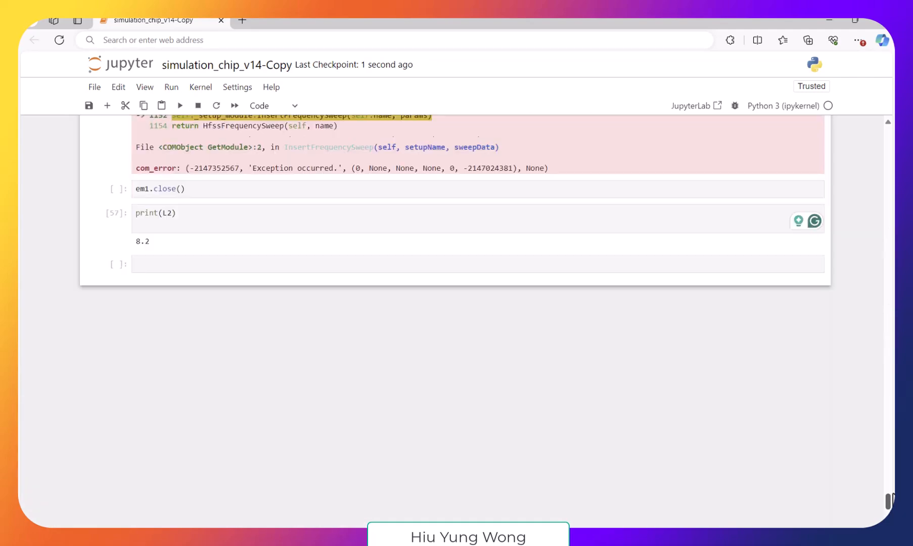
pyautogui.click(341, 224)
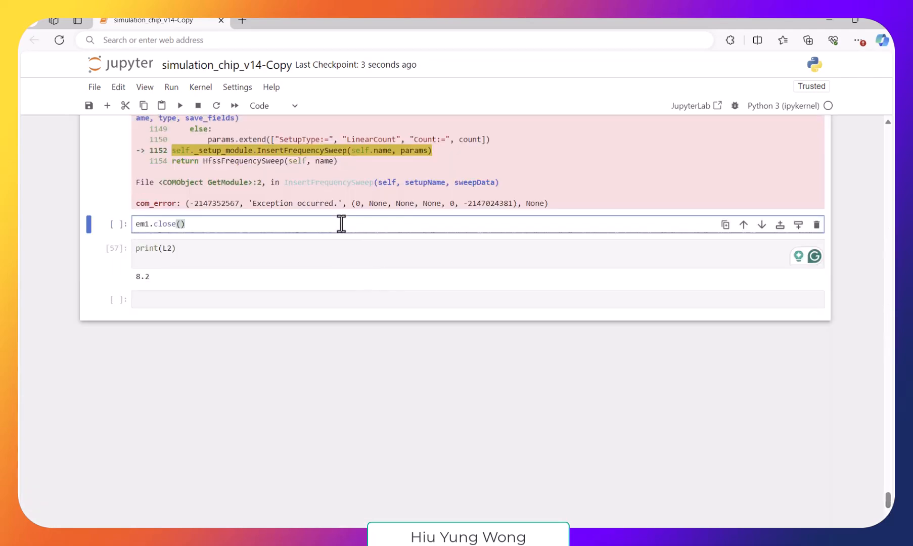
pyautogui.hotkey('shift', 'Return')
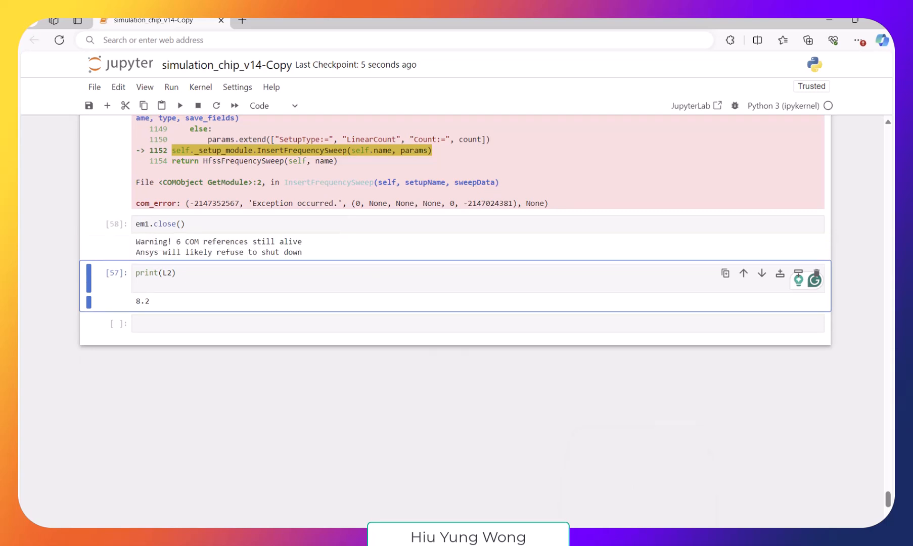
# - Return to HFSS, fit the S-parameter plot to its full frequency range and close Project21 without saving
pyautogui.click(638, 533)
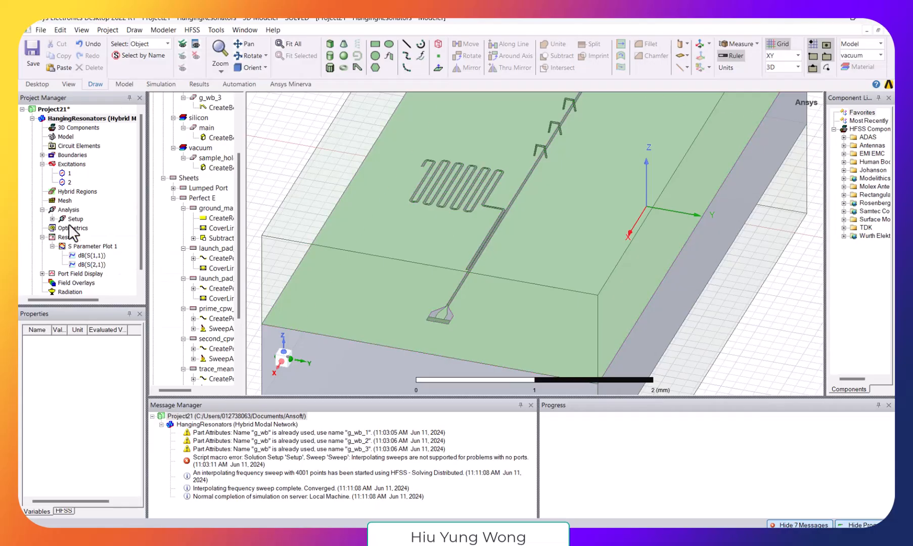
pyautogui.doubleClick(92, 256)
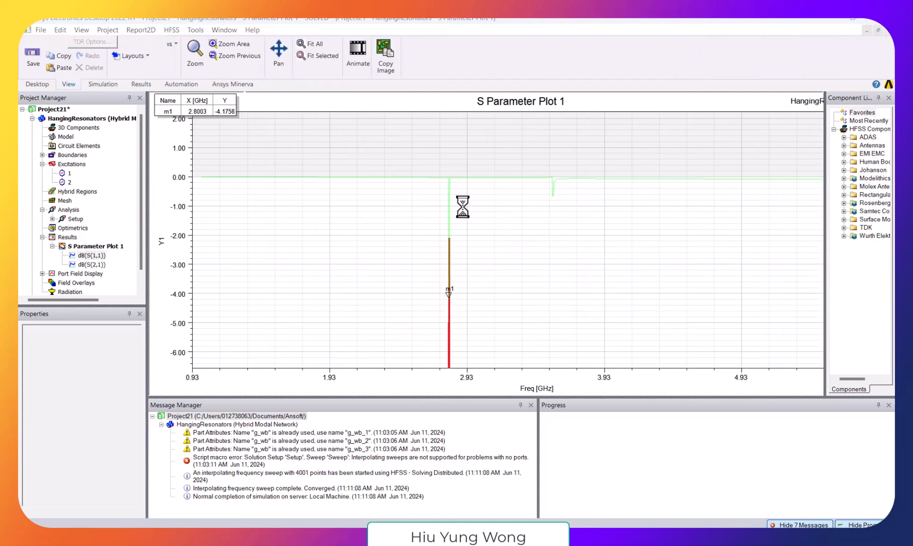
pyautogui.click(304, 44)
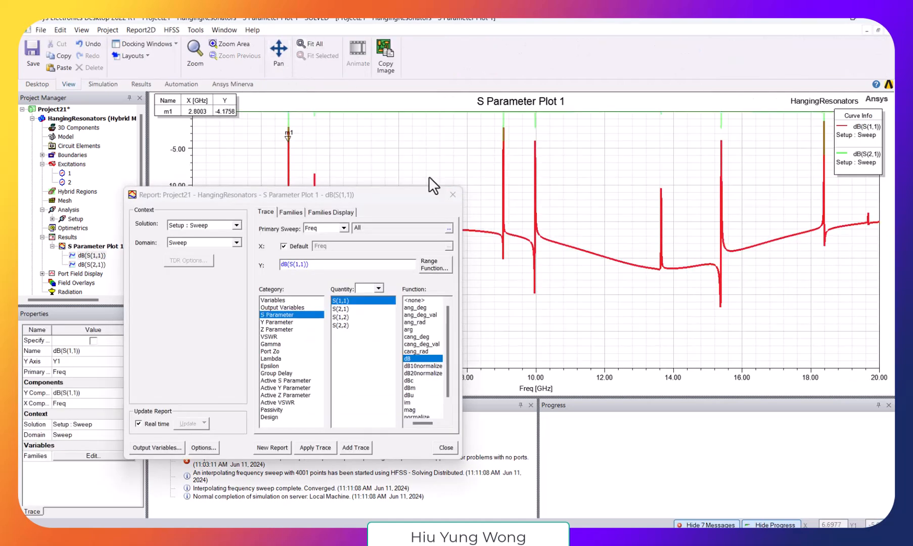
pyautogui.click(451, 196)
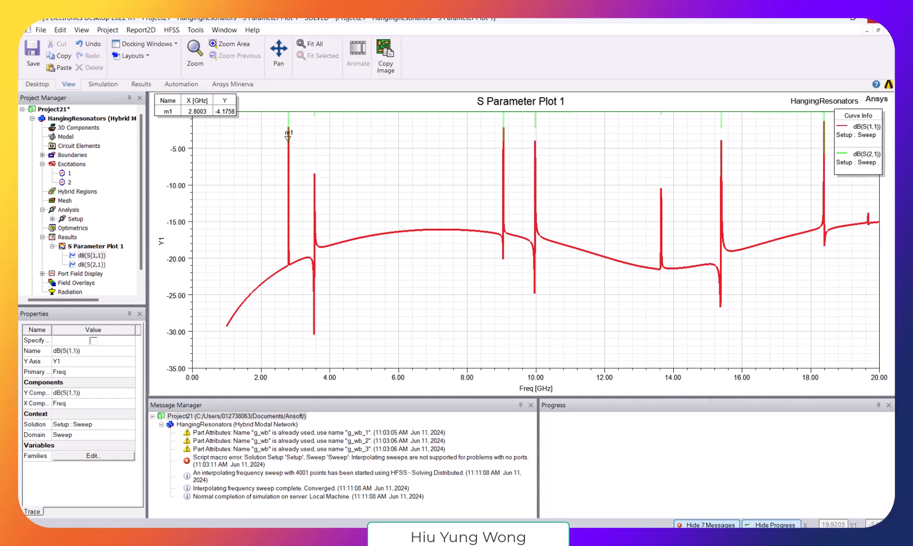
pyautogui.click(878, 19)
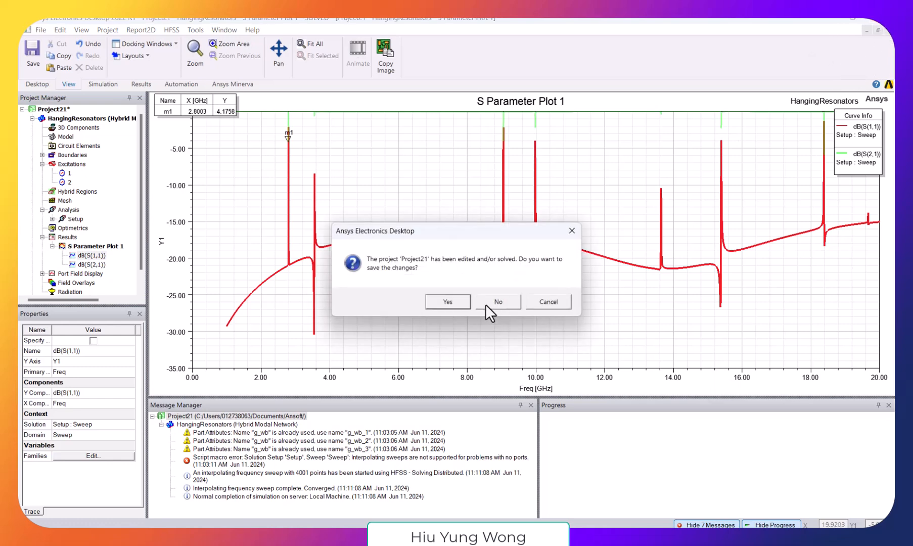
pyautogui.click(486, 304)
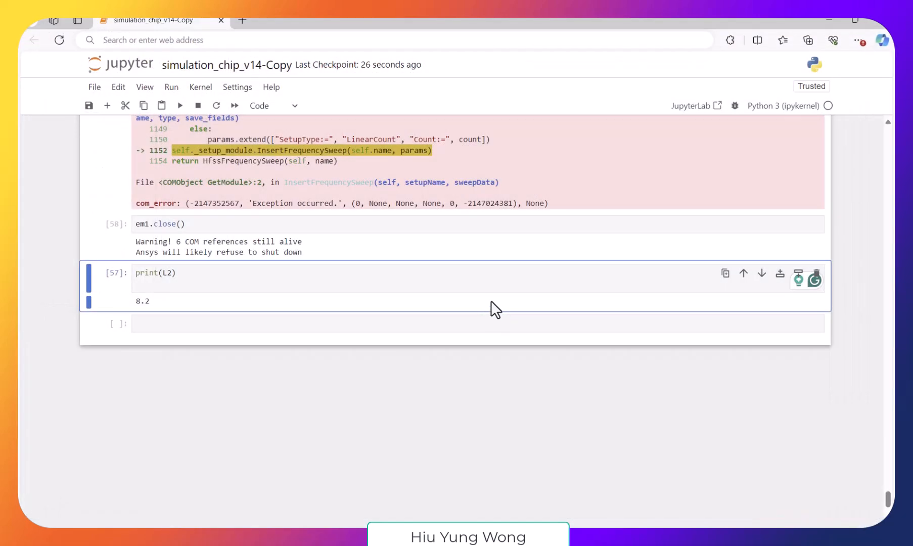
# - Run all cells of the notebook and check the old and new Qiskit Metal layout windows
pyautogui.click(173, 88)
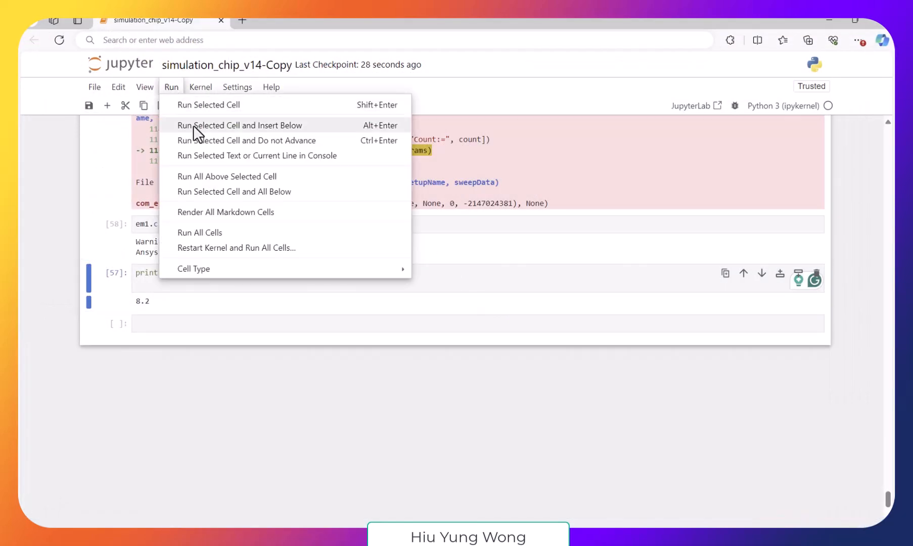
pyautogui.click(216, 233)
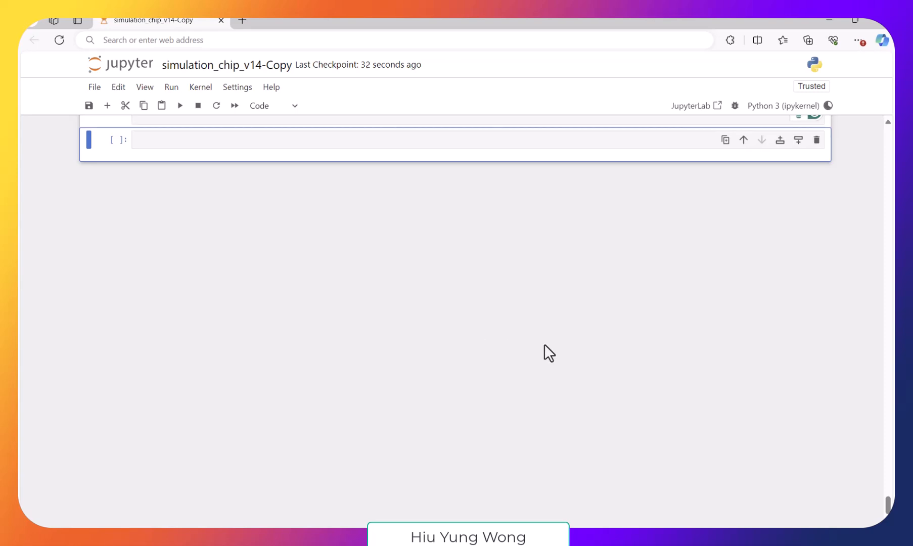
pyautogui.click(641, 538)
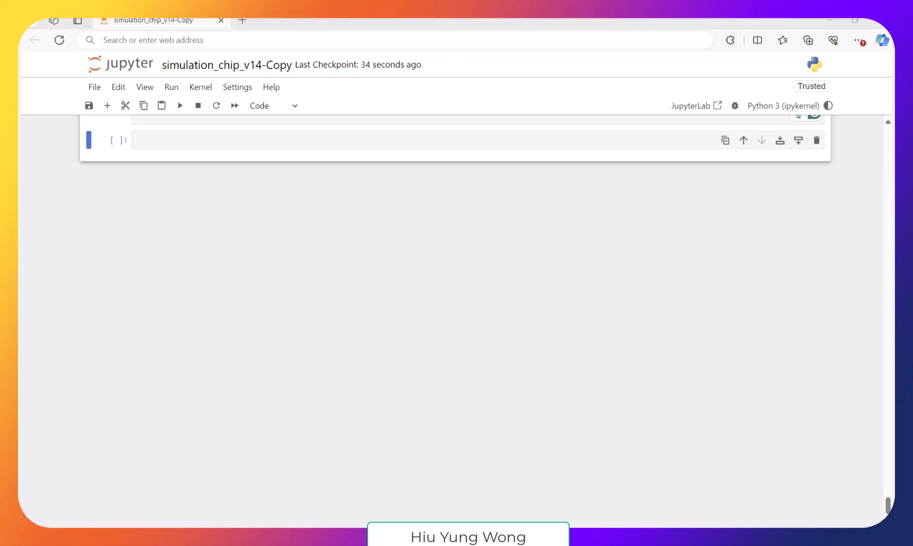
pyautogui.click(593, 502)
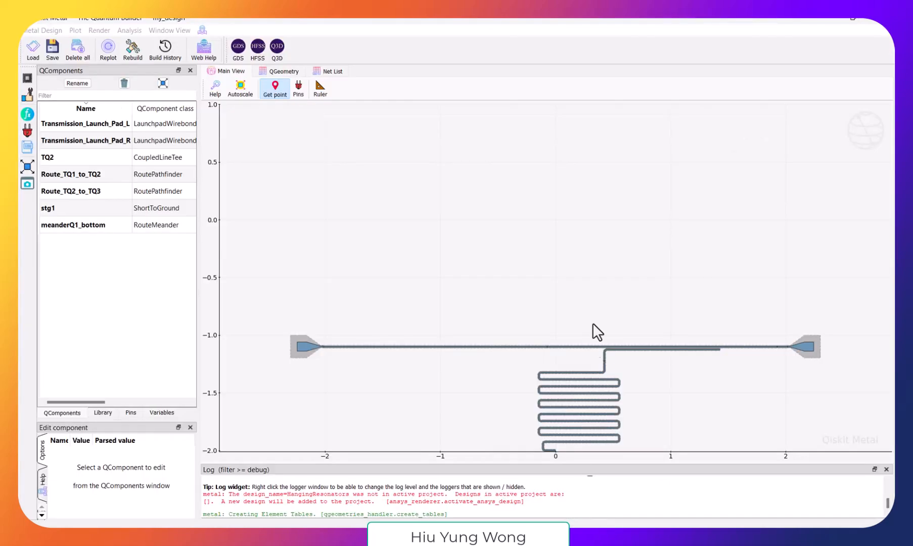
pyautogui.moveTo(641, 538)
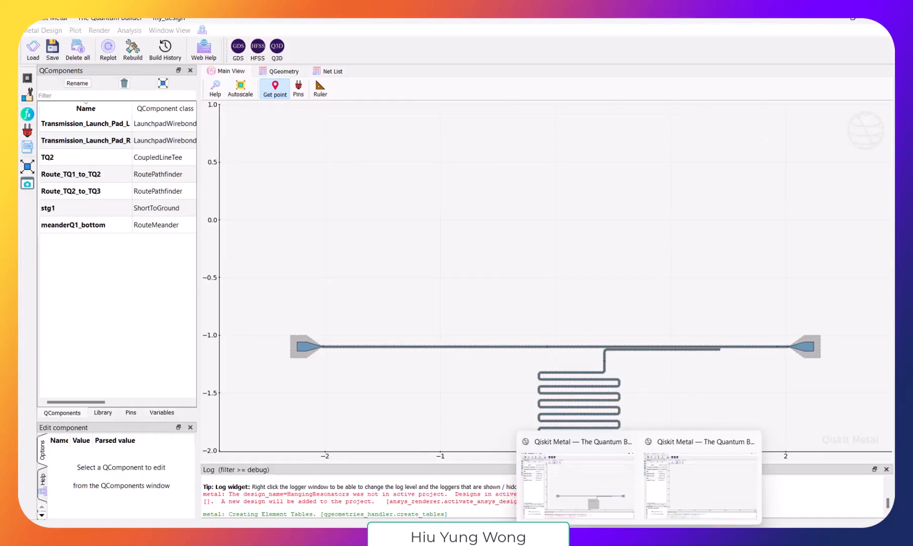
pyautogui.click(707, 476)
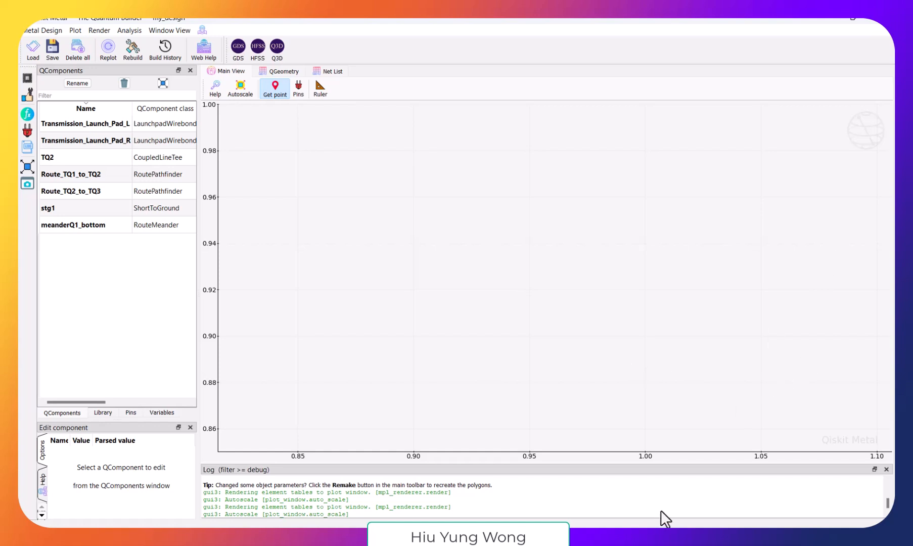
# - Switch to HFSS and try to run the Port.py script on the regenerated HangingResonators design
pyautogui.click(640, 540)
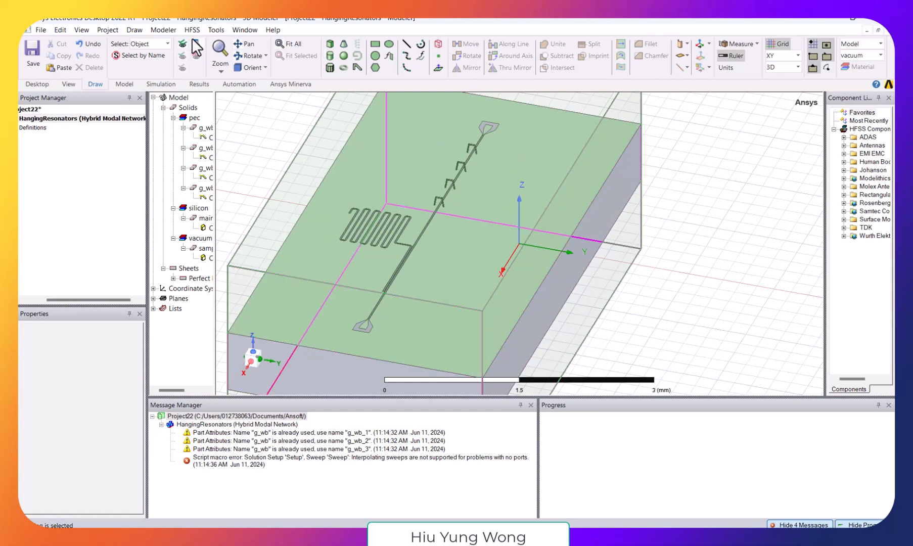
pyautogui.click(247, 83)
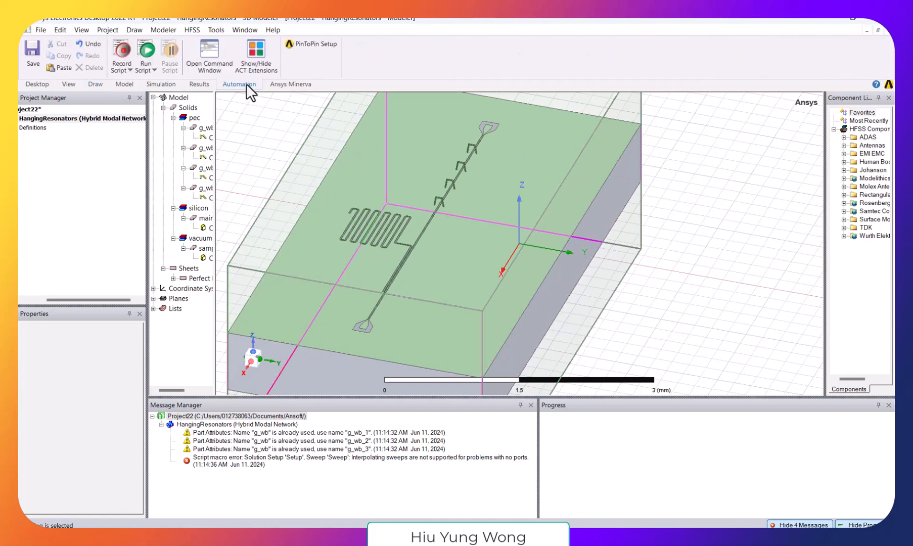
pyautogui.click(146, 50)
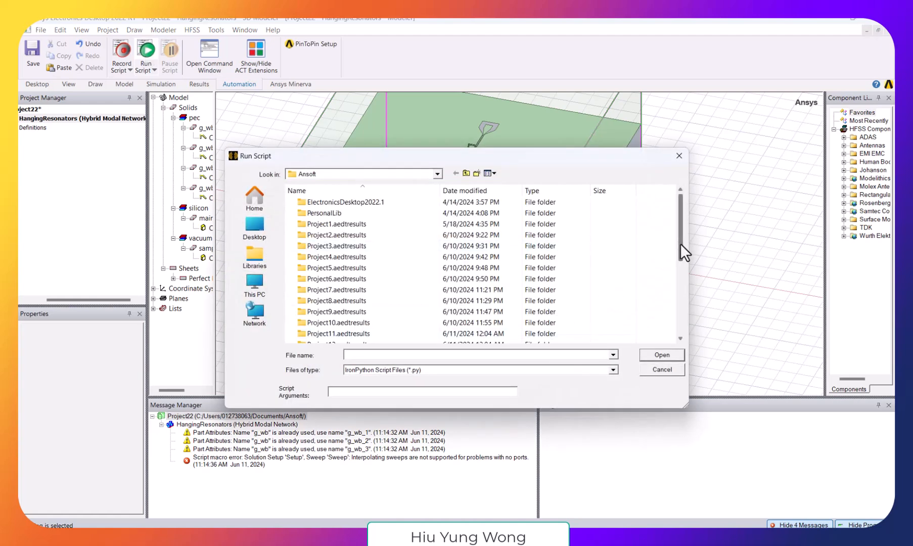
pyautogui.moveTo(682, 250); pyautogui.dragTo(688, 344)
pyautogui.doubleClick(338, 323)
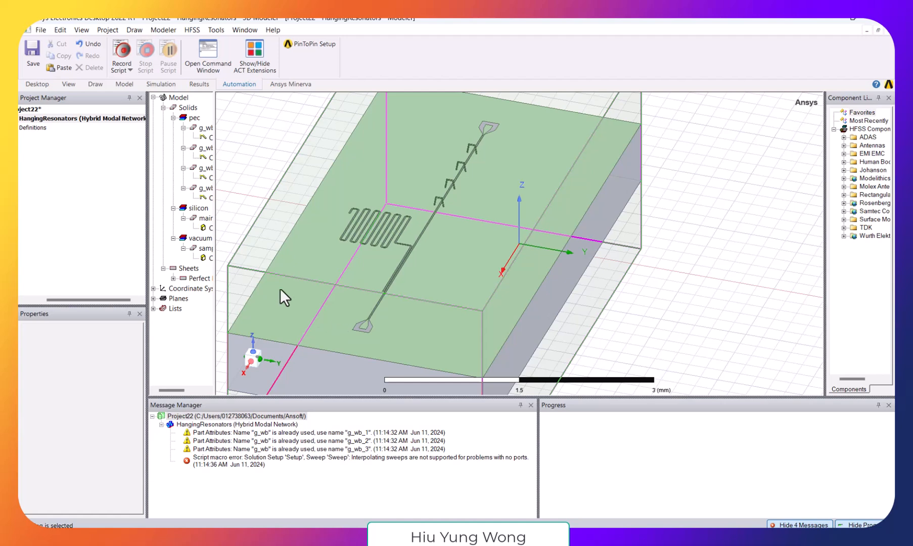
# - Examine the HangingResonators entries in the project tree and read the Message Manager output from the script run
pyautogui.click(39, 300)
pyautogui.click(31, 118)
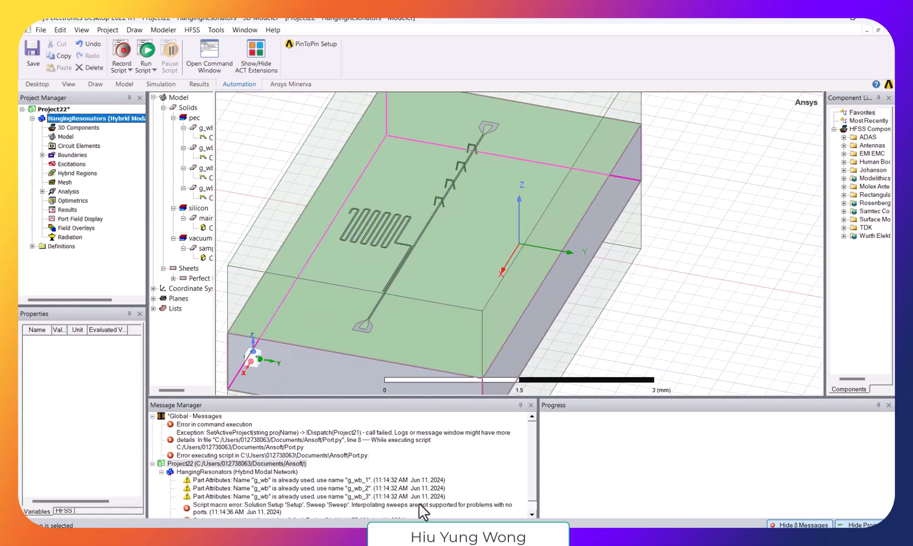
pyautogui.scroll(-1, 530, 445)
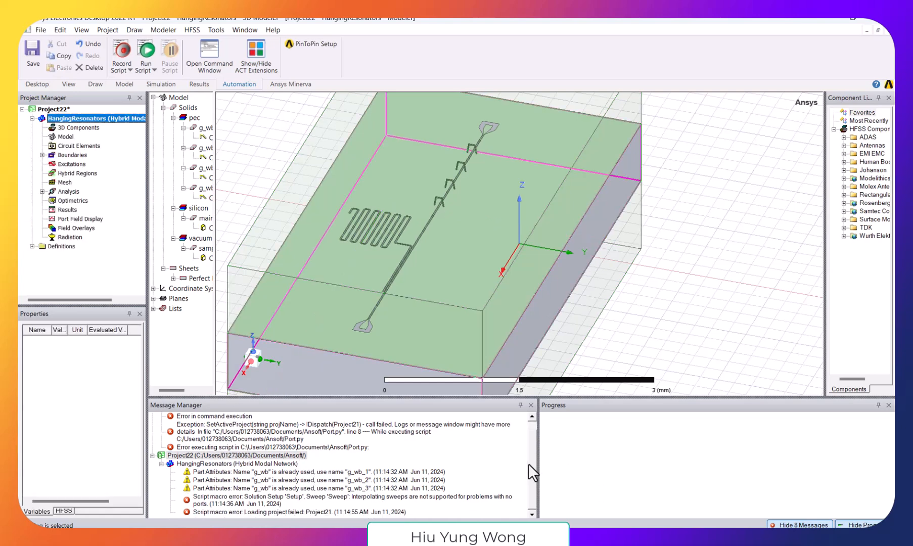
pyautogui.click(393, 497)
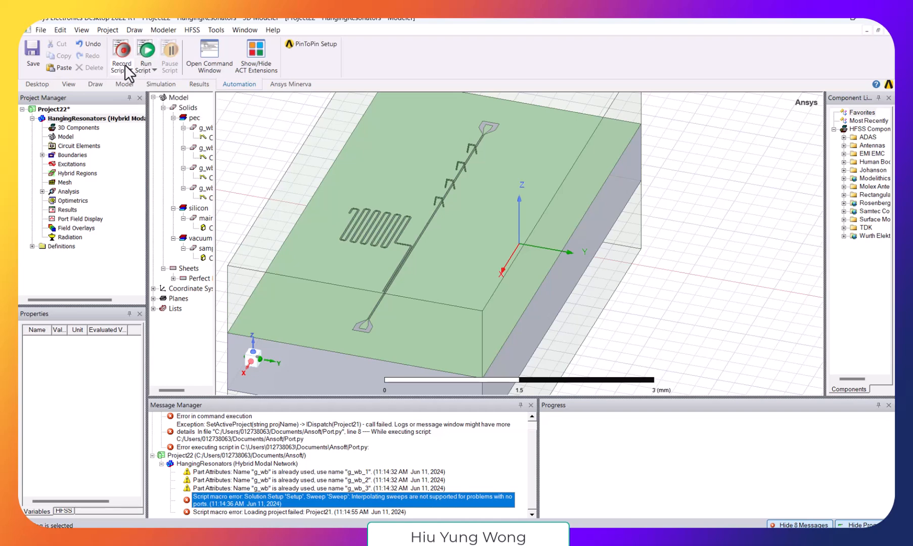
pyautogui.click(147, 60)
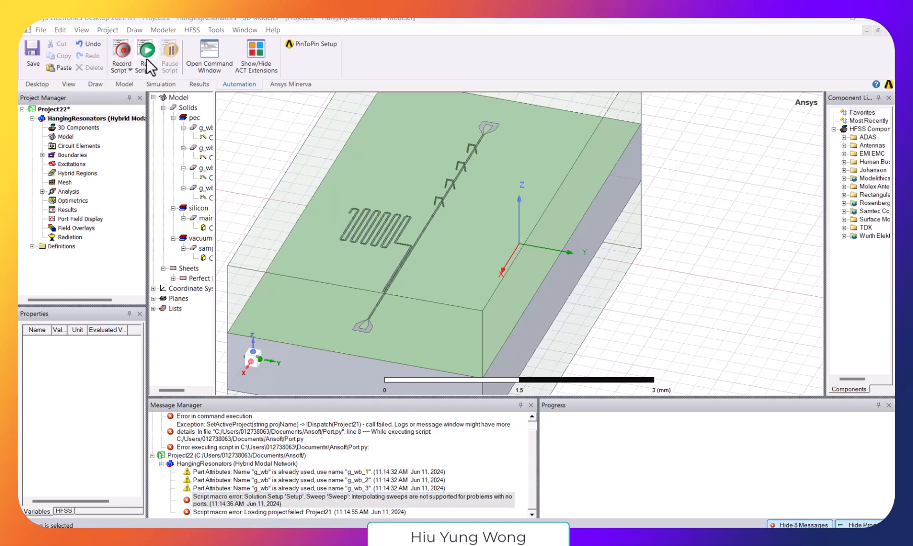
pyautogui.click(680, 320)
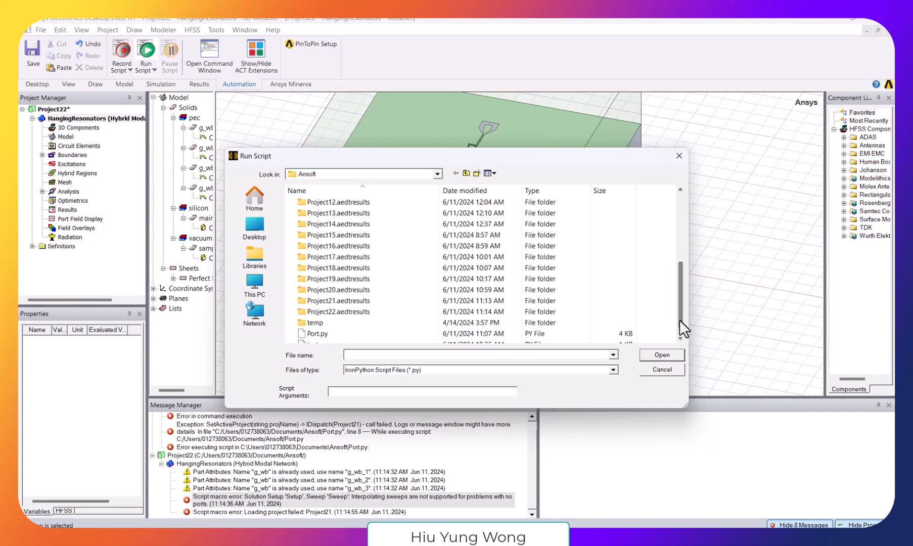
pyautogui.click(355, 324)
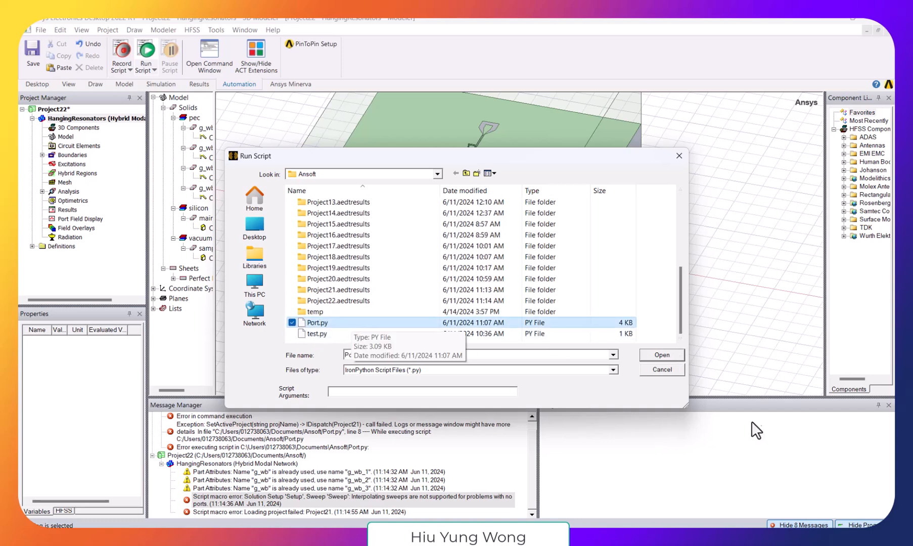
pyautogui.click(674, 368)
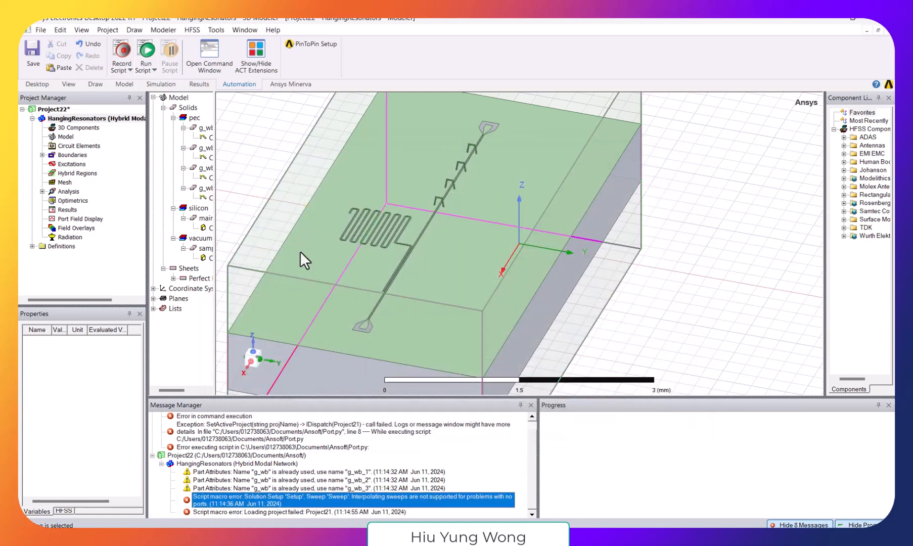
# - Switch to Port.py in Notepad, change the active project name to Project22 and save the script
pyautogui.moveTo(457, 537)
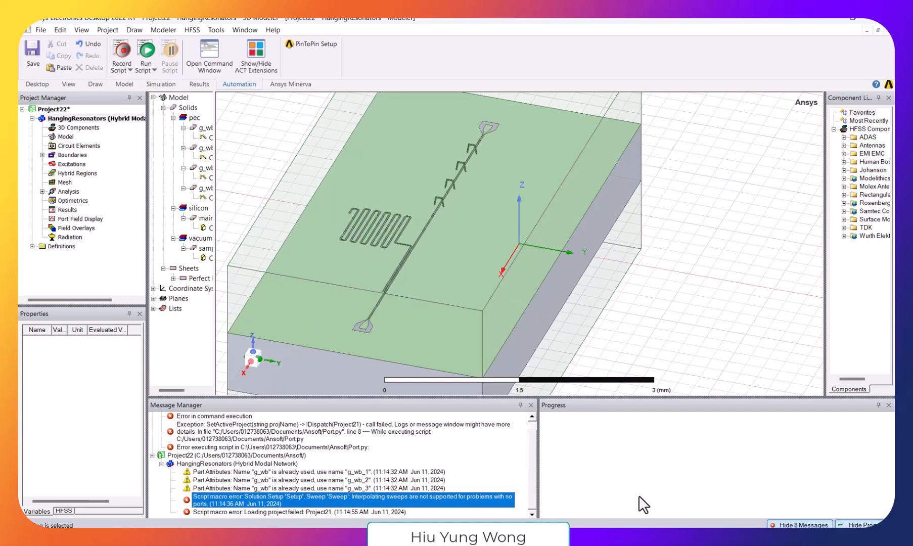
pyautogui.click(627, 535)
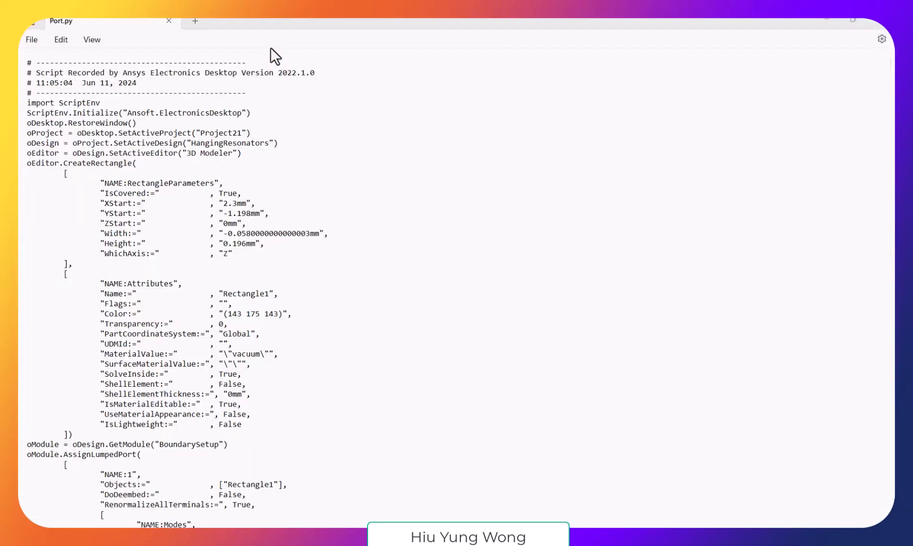
pyautogui.click(300, 105)
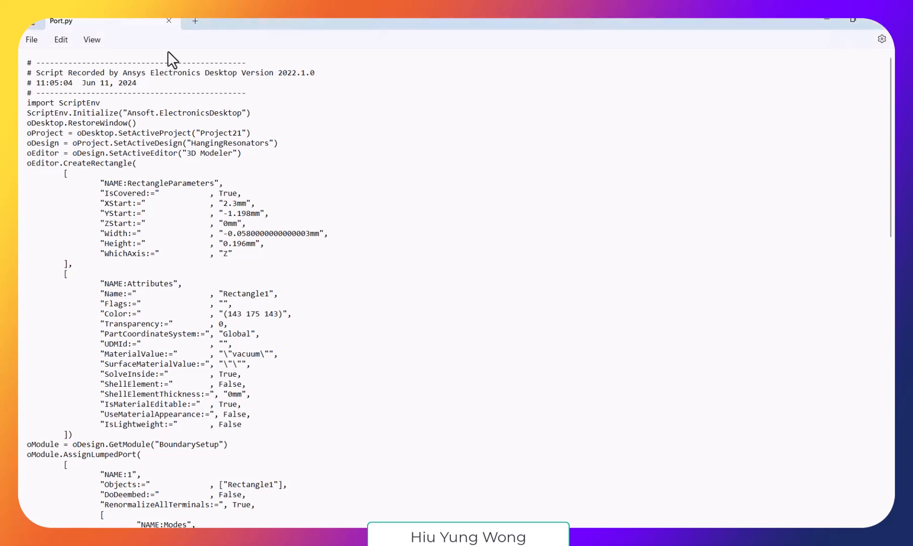
pyautogui.click(239, 132)
pyautogui.press('Right')
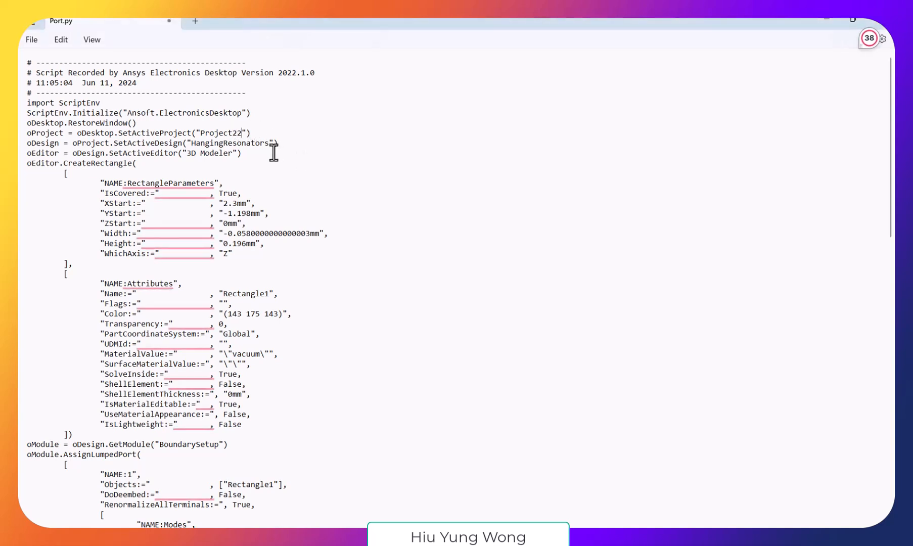
pyautogui.scroll(-20, 386, 277)
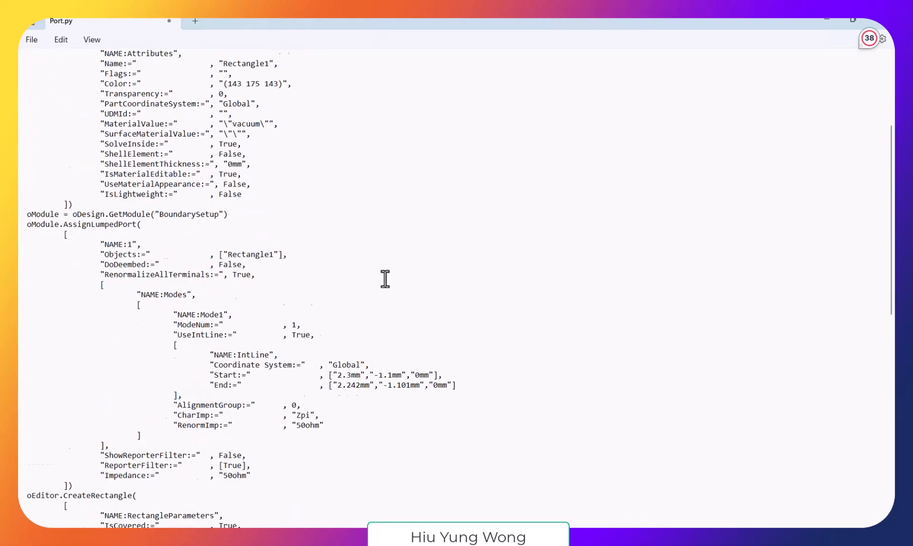
pyautogui.scroll(13, 385, 278)
pyautogui.scroll(12, 383, 282)
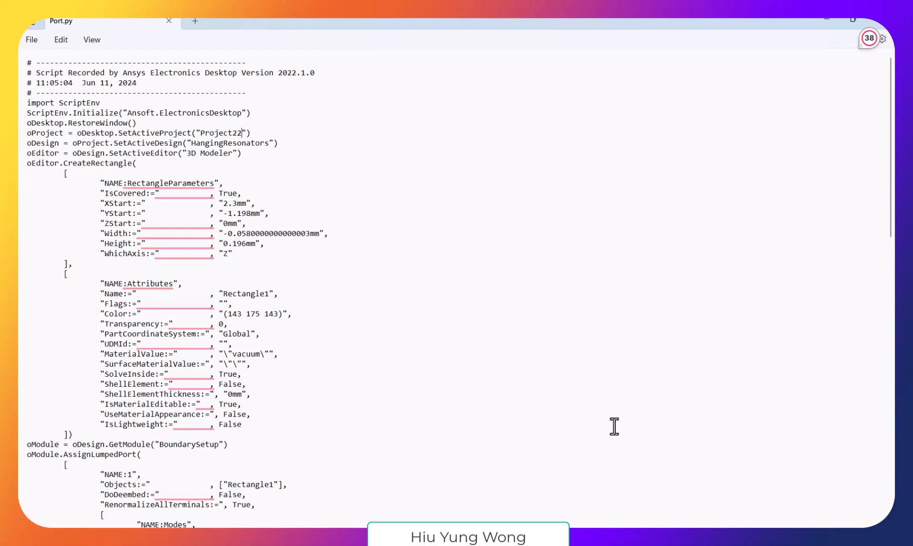
# - Return to HFSS, run the Port.py script from the Desktop folder and check the lumped ports 1 and 2 under Excitations
pyautogui.moveTo(588, 537)
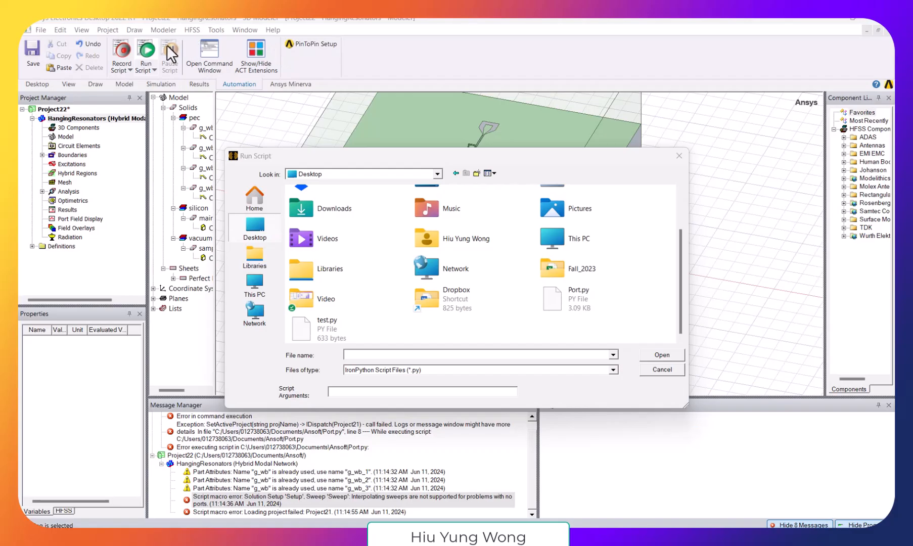
pyautogui.doubleClick(576, 302)
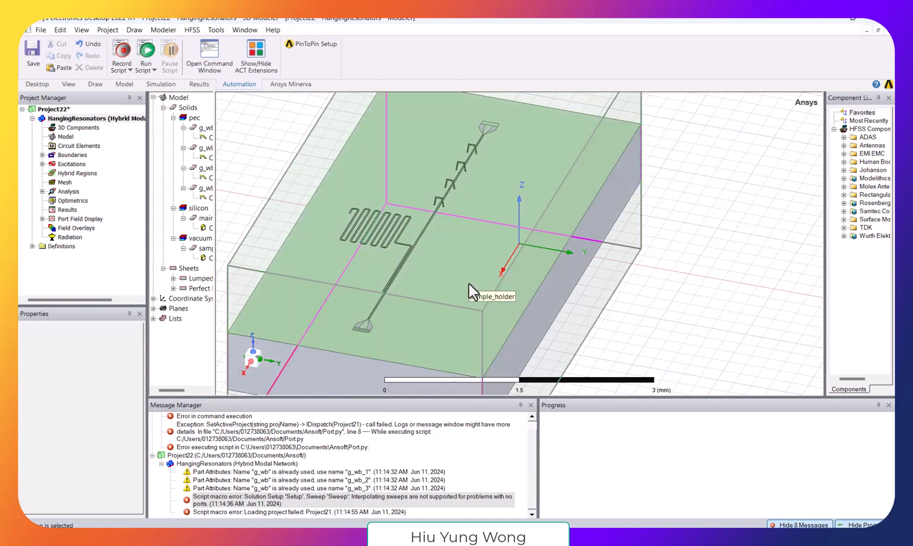
pyautogui.click(41, 164)
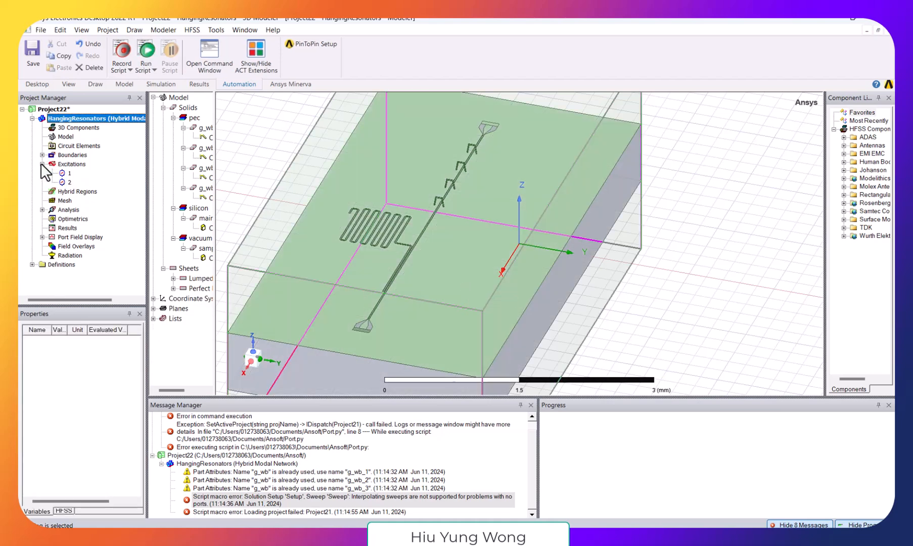
pyautogui.click(68, 174)
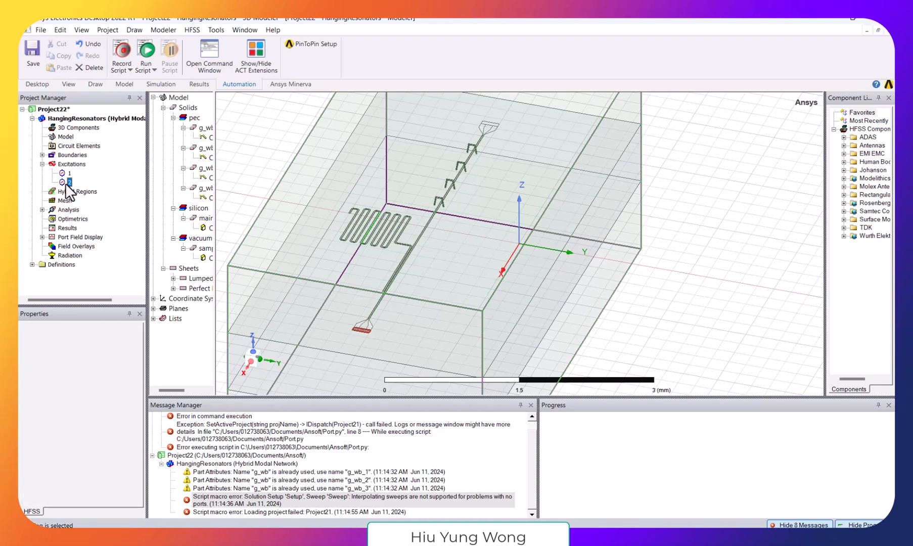
# - Add an interpolating frequency sweep to the analysis setup with a linear count from 1 GHz to 20 GHz
pyautogui.click(41, 209)
pyautogui.click(73, 218)
pyautogui.rightClick(73, 218)
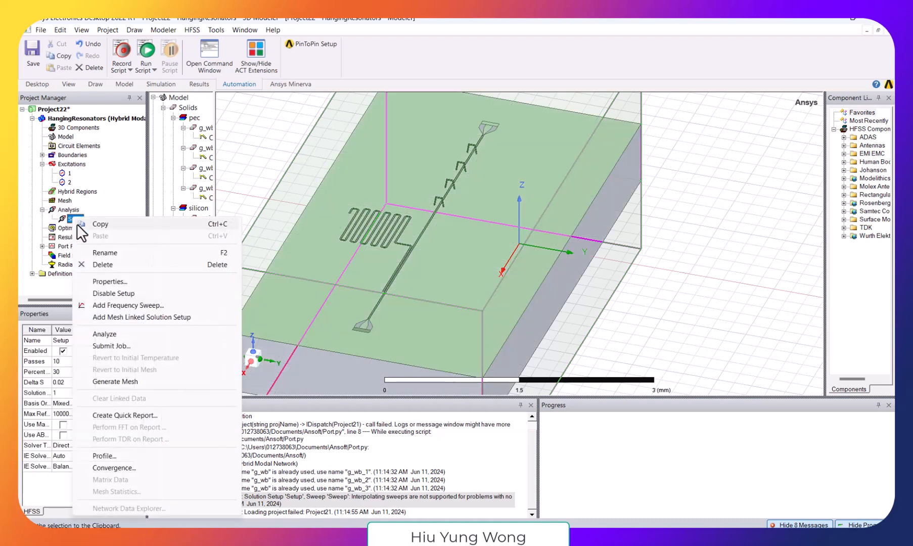
pyautogui.click(128, 305)
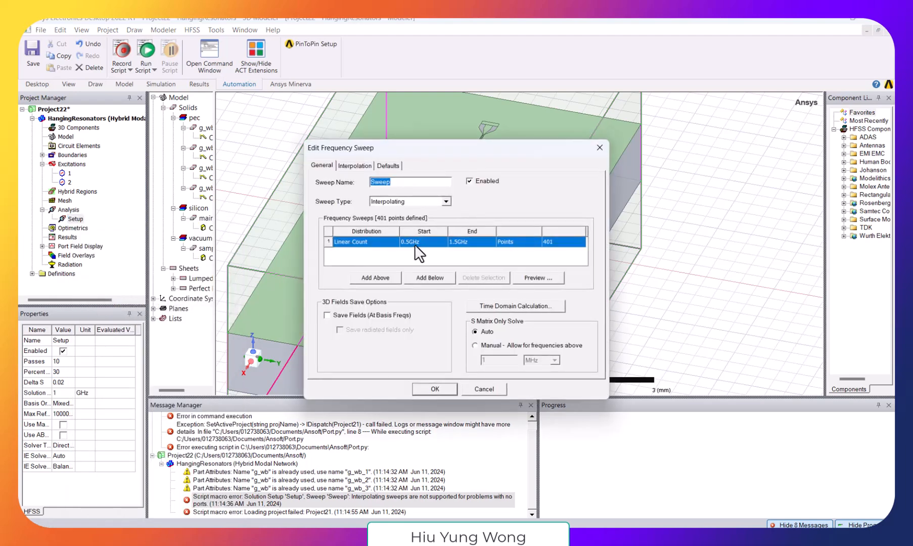
pyautogui.click(410, 241)
pyautogui.click(406, 242)
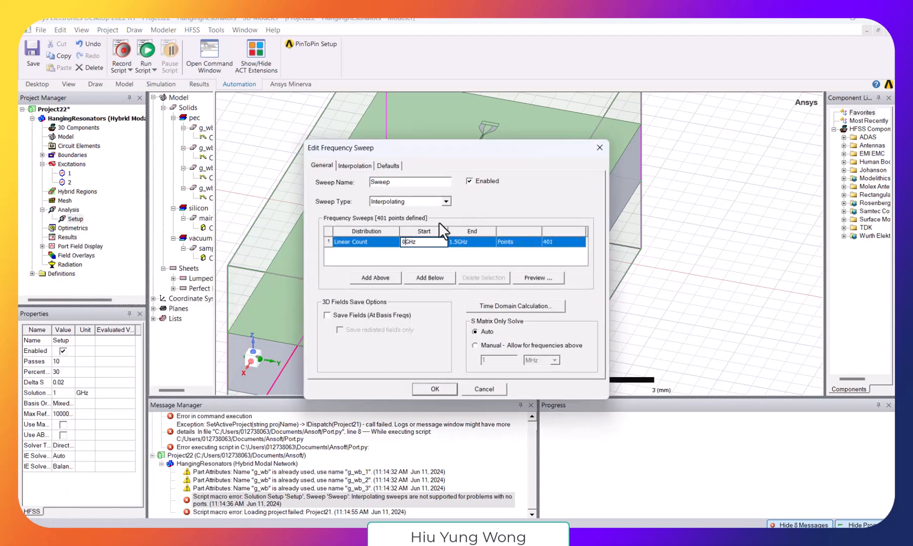
pyautogui.click(455, 241)
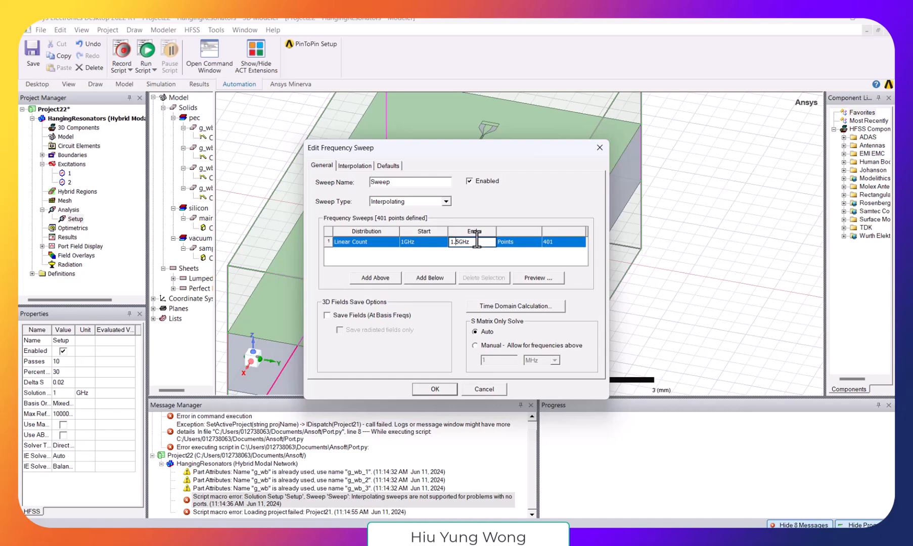
pyautogui.write('20')
pyautogui.press('Return')
pyautogui.click(439, 389)
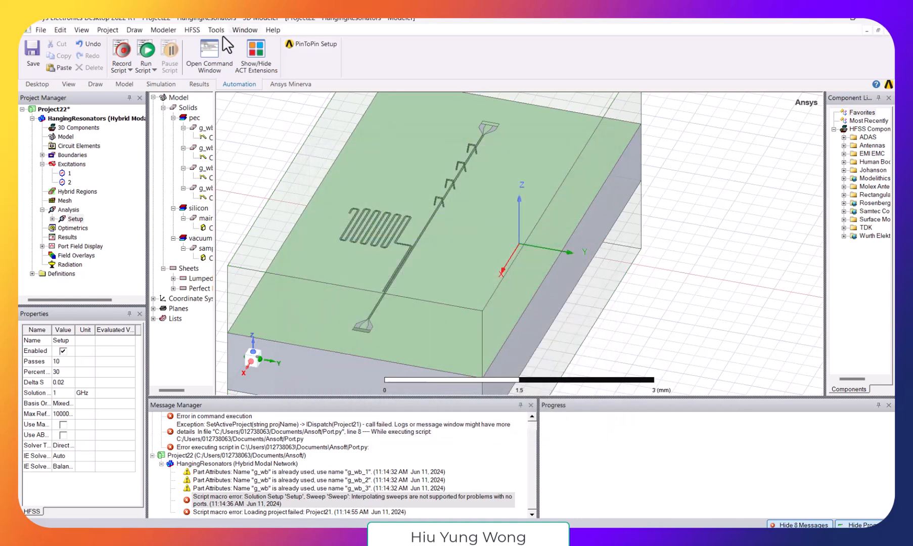
# - Analyze all setups of the HangingResonators design, saving the project as Project22 on the Desktop
pyautogui.click(202, 31)
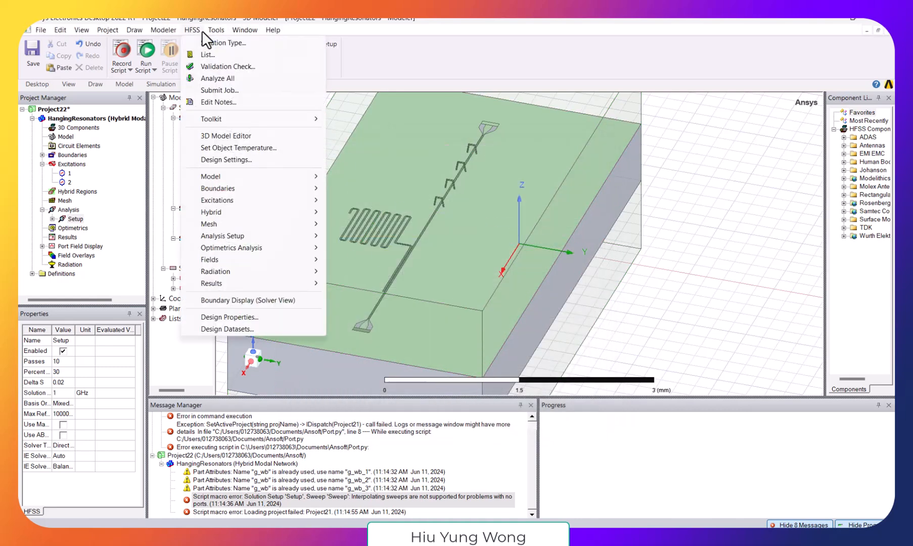
pyautogui.click(227, 81)
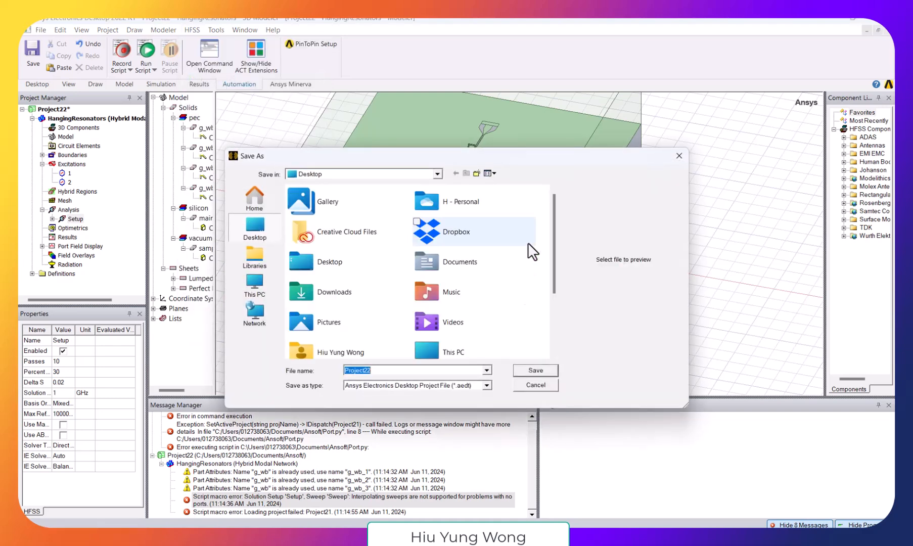
pyautogui.click(544, 373)
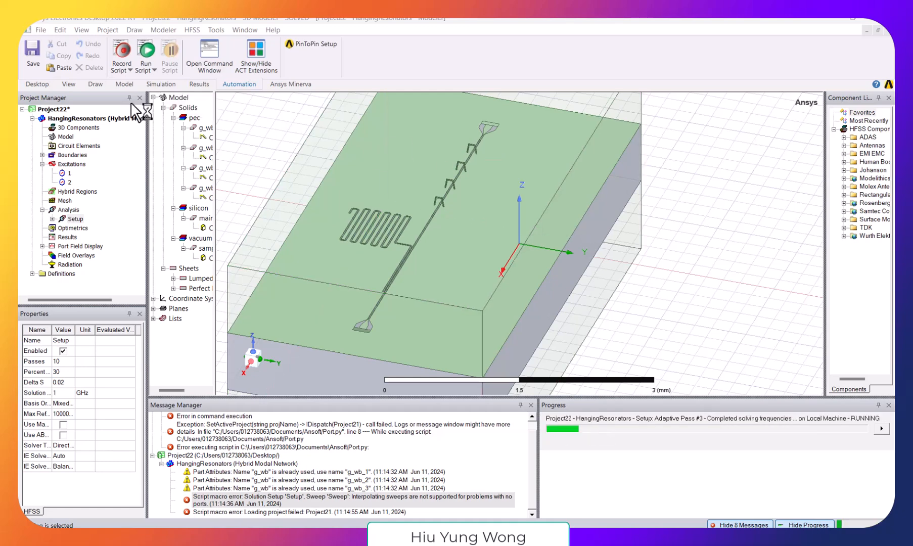
pyautogui.click(96, 84)
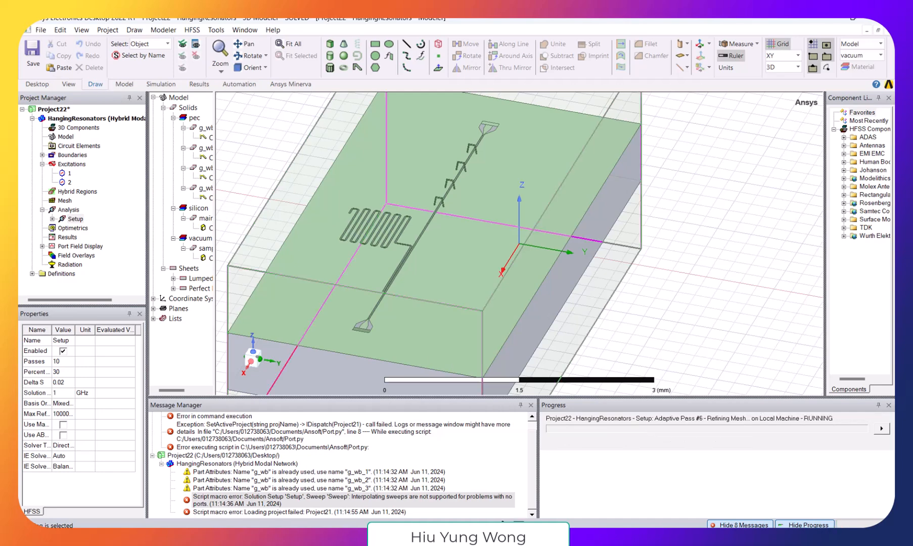
# - Switch to the Book1 workbook in Excel and clear the old estimates in cells B1:C3
pyautogui.moveTo(566, 506)
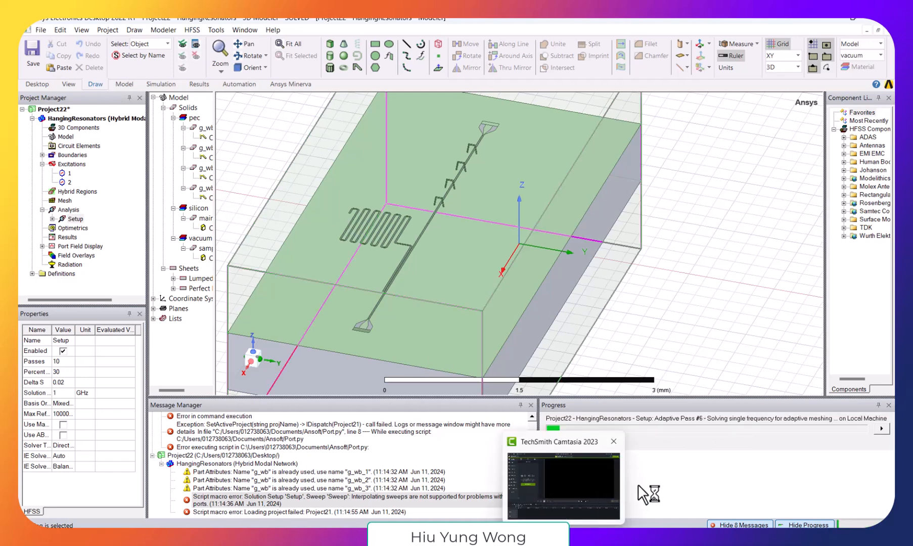
pyautogui.click(539, 537)
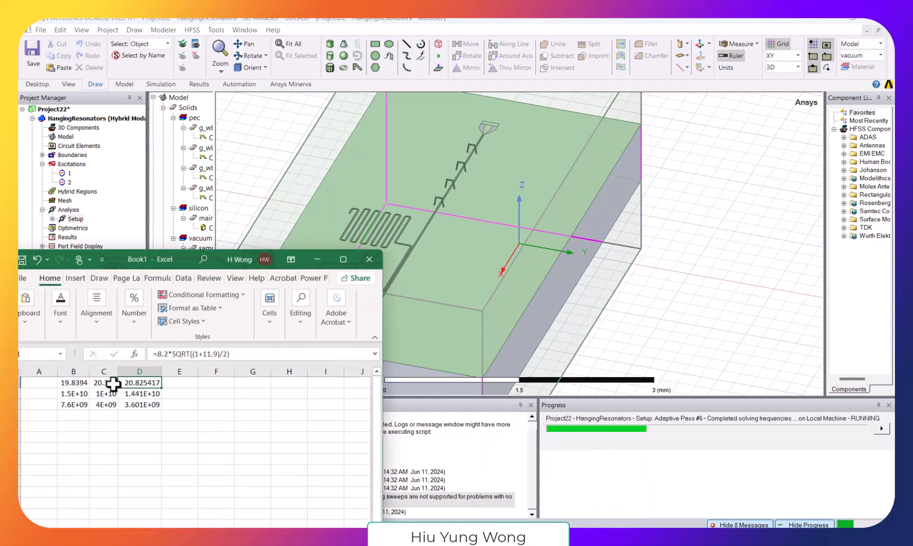
pyautogui.moveTo(61, 382); pyautogui.dragTo(99, 404)
pyautogui.press('Delete')
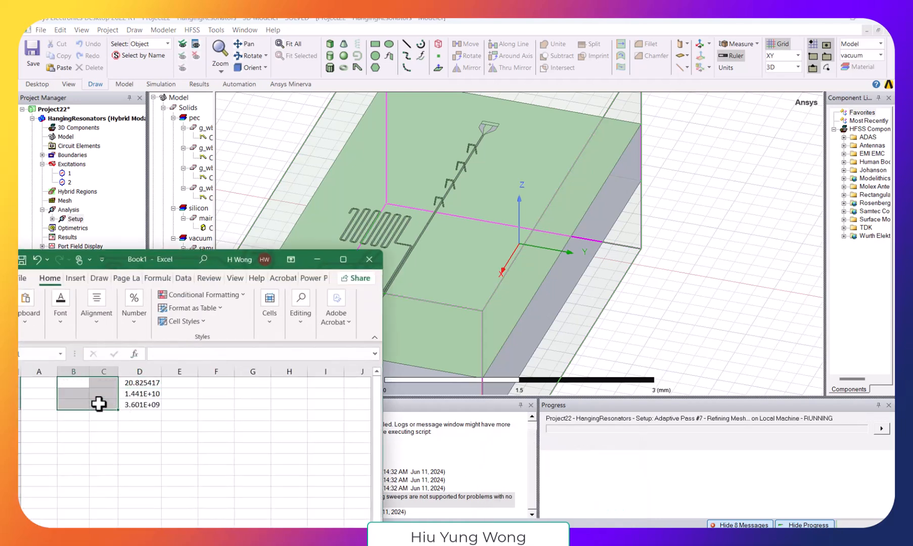
# - Copy the resonance estimate formulas from D1:D3 into column E starting at E1
pyautogui.press('Right')
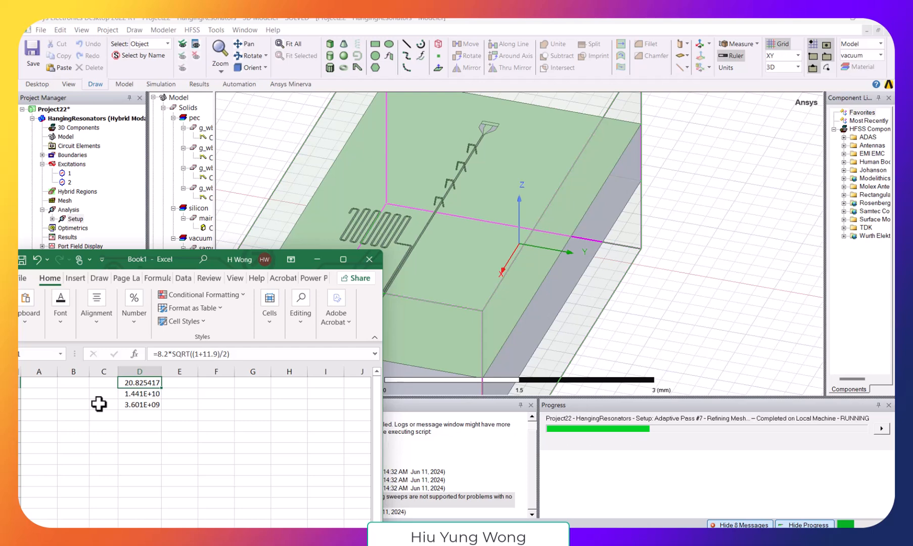
pyautogui.hotkey('shift', 'Down')
pyautogui.hotkey('shift', 'Down')
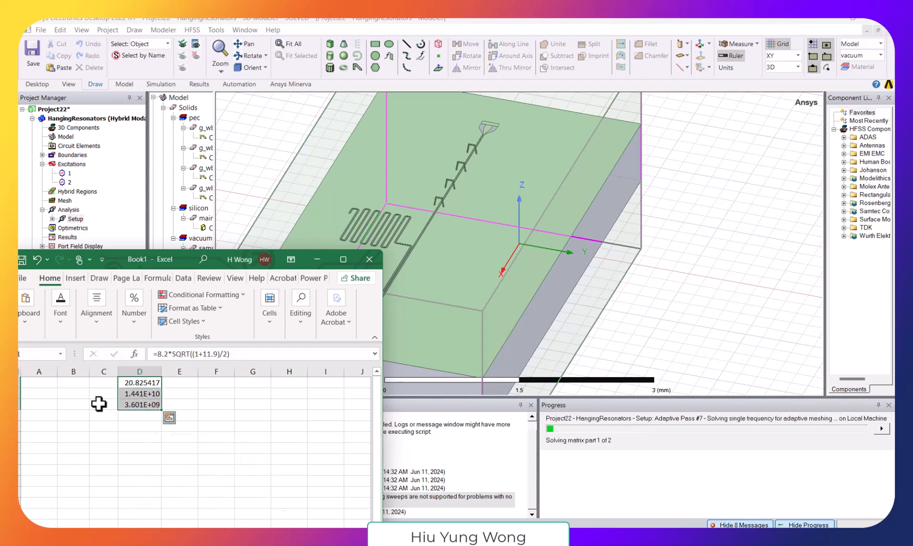
pyautogui.hotkey('ctrl', 'q')
pyautogui.press('Escape')
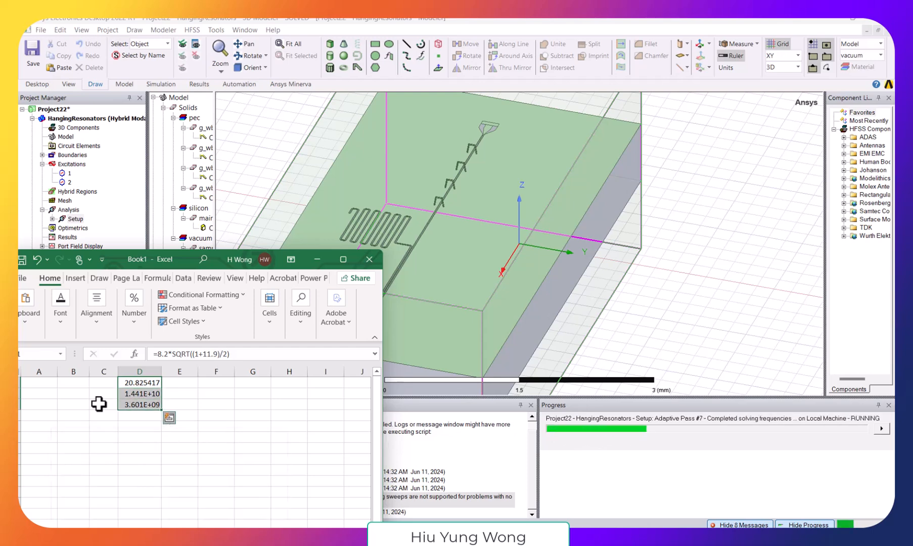
pyautogui.hotkey('ctrl', 'c')
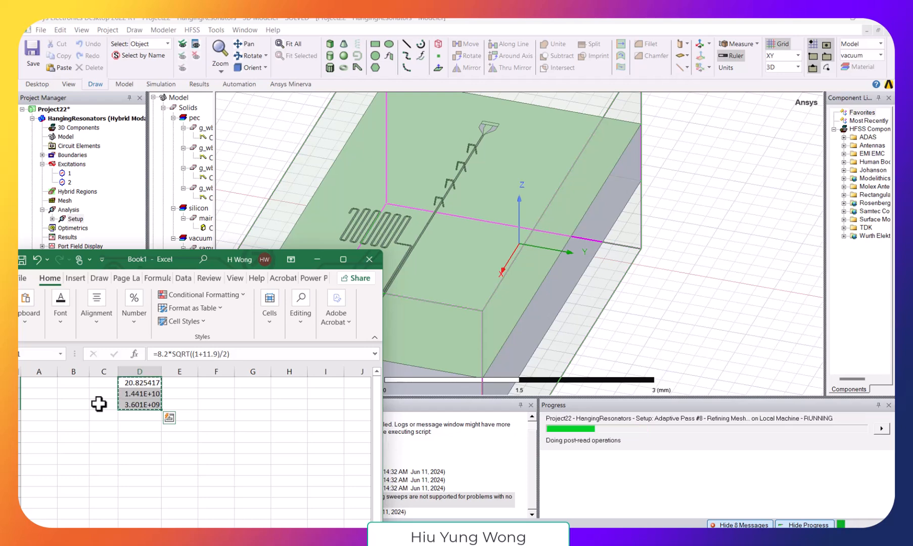
pyautogui.click(174, 384)
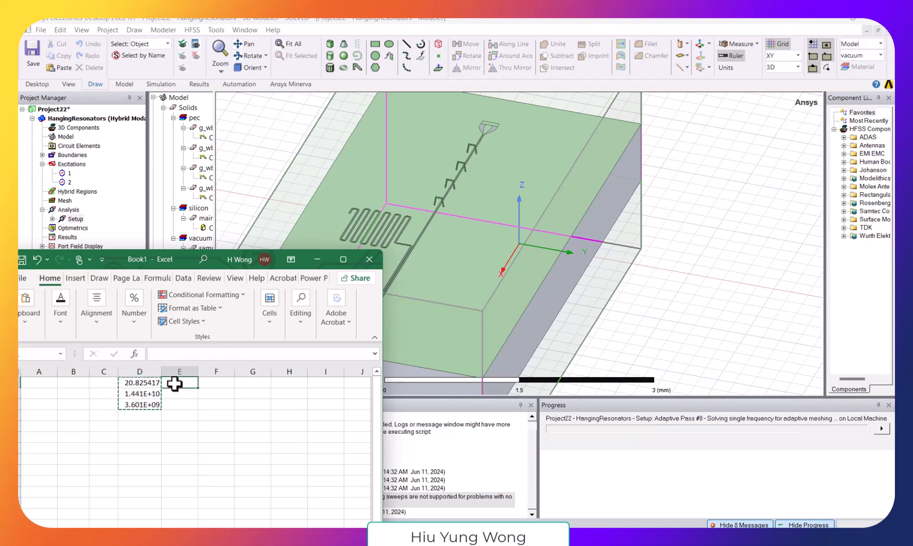
pyautogui.hotkey('ctrl', 'v')
# - Set the resonator length in the E1 formula to 4.1 and check the quarter-wave frequency in E3
pyautogui.click(160, 355)
pyautogui.press('BackSpace')
pyautogui.write('4')
pyautogui.press('BackSpace')
pyautogui.press('BackSpace')
pyautogui.write('.')
pyautogui.write('1')
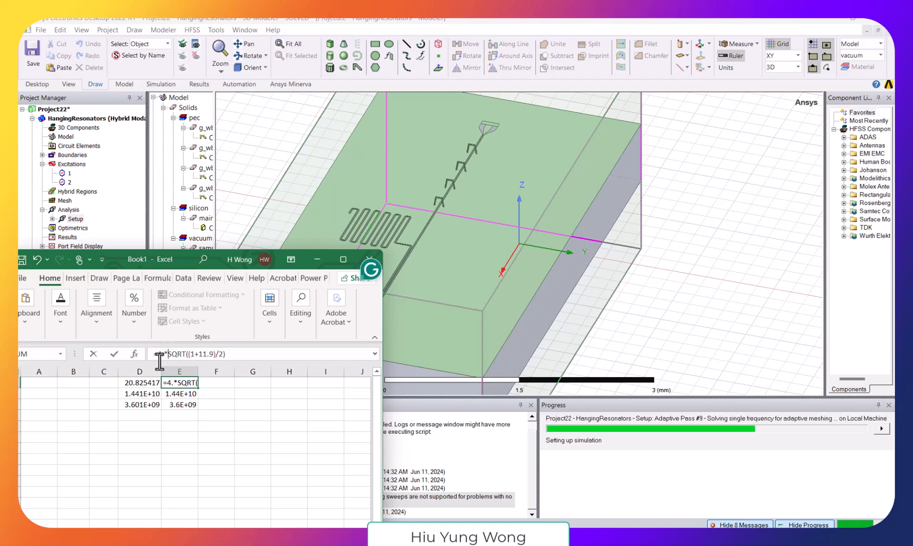
pyautogui.press('Return')
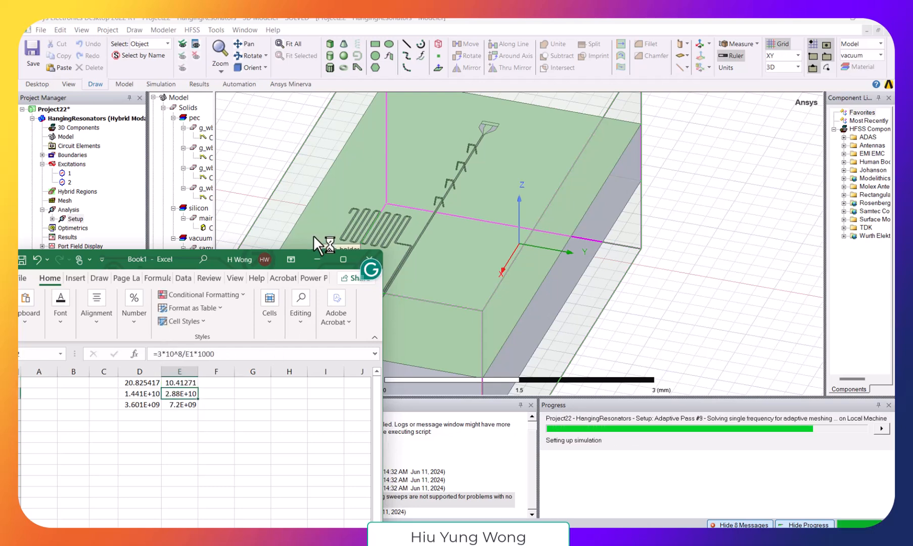
pyautogui.click(191, 404)
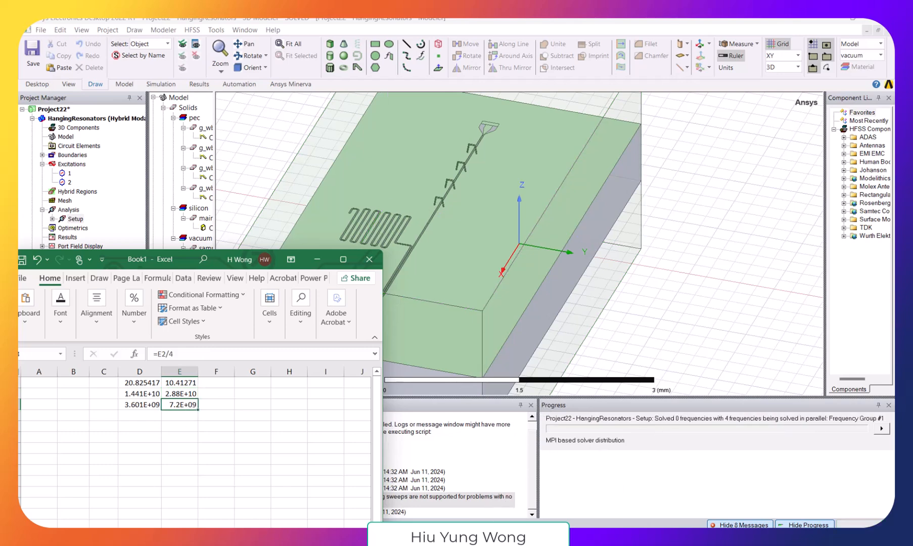
# - Switch to the simulation_chip_v14-Copy notebook and run the print(L2) cell to check the resonator length against the sweep and render cells
pyautogui.click(337, 537)
pyautogui.click(385, 516)
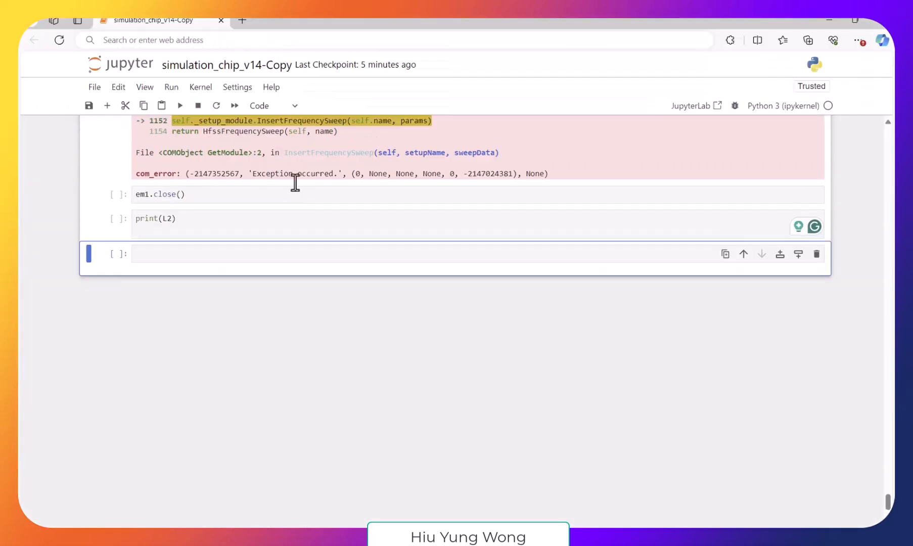
pyautogui.click(261, 217)
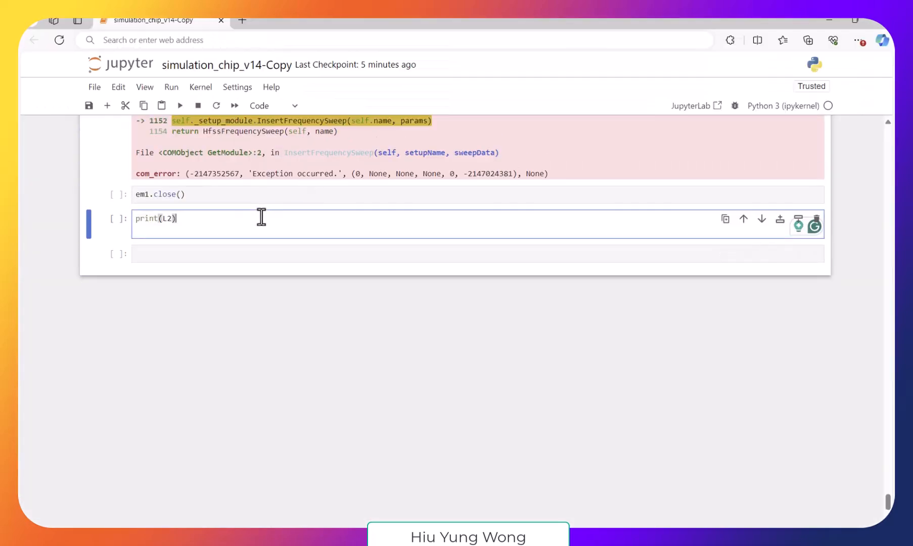
pyautogui.hotkey('shift', 'Return')
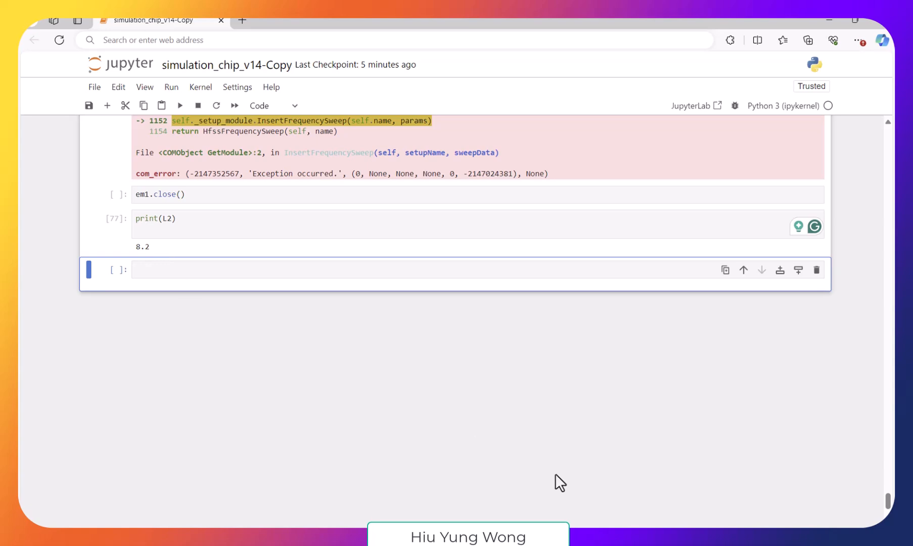
pyautogui.scroll(5, 576, 321)
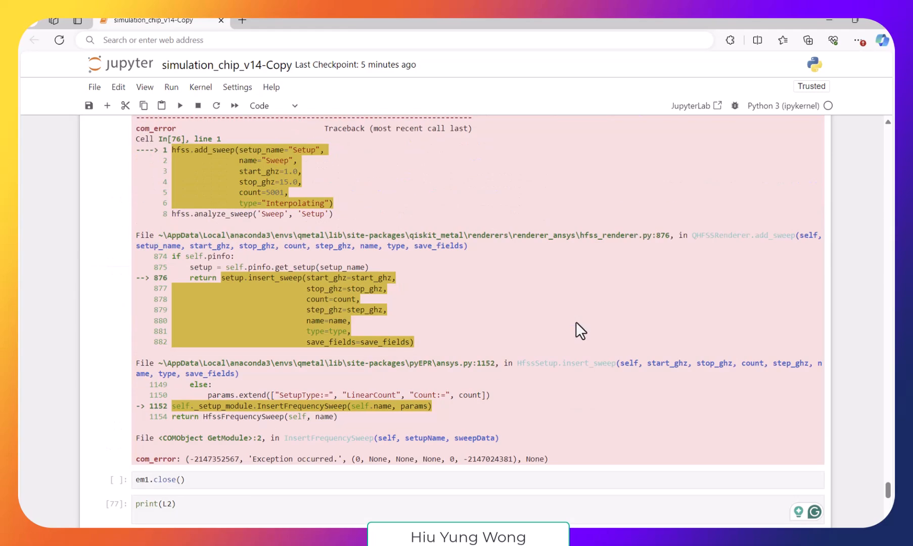
pyautogui.scroll(5, 575, 321)
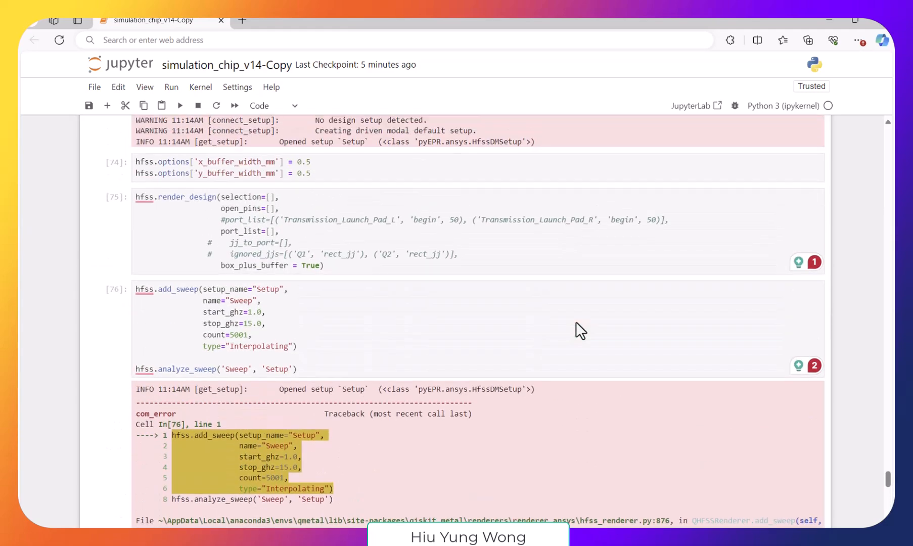
pyautogui.scroll(-10, 576, 321)
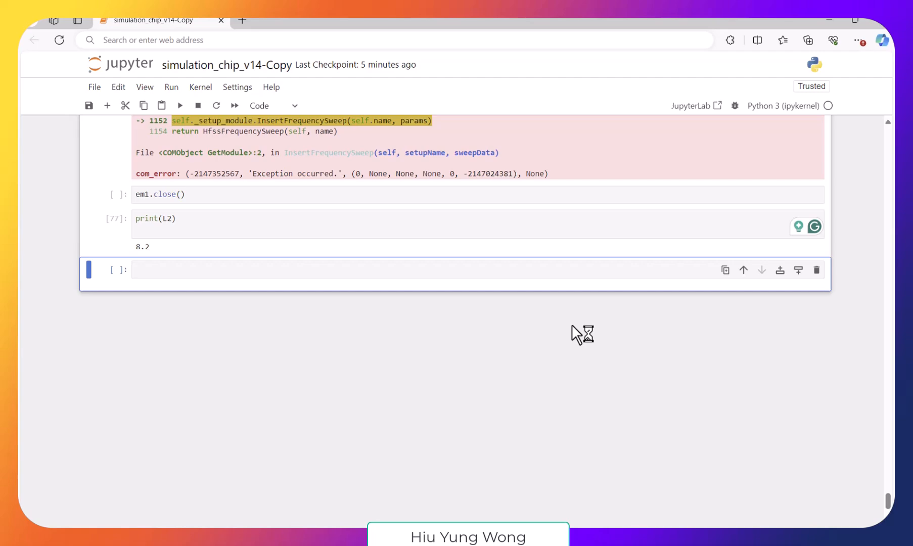
# - Switch to the Qiskit Metal window, examine the meander resonator layout, and return to the running HFSS simulation
pyautogui.click(660, 538)
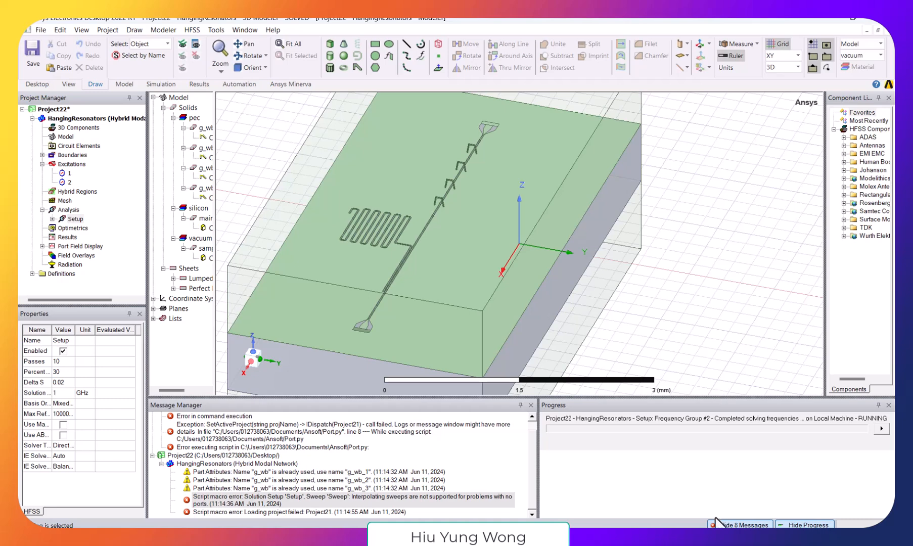
pyautogui.moveTo(613, 537)
pyautogui.click(582, 516)
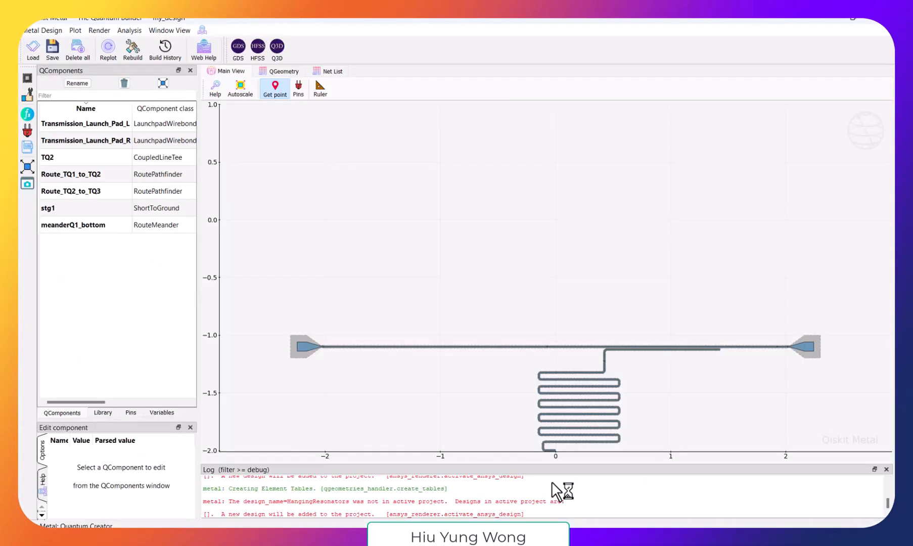
pyautogui.click(670, 499)
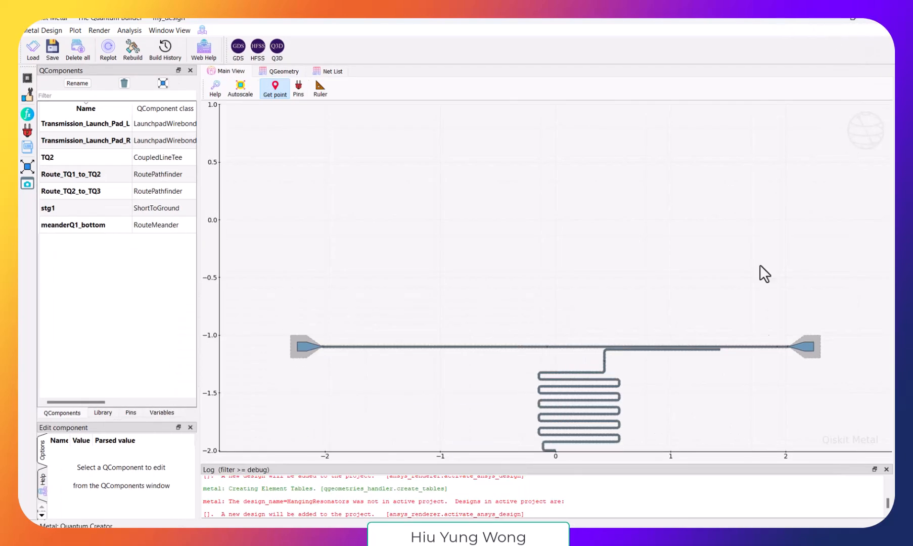
pyautogui.click(824, 21)
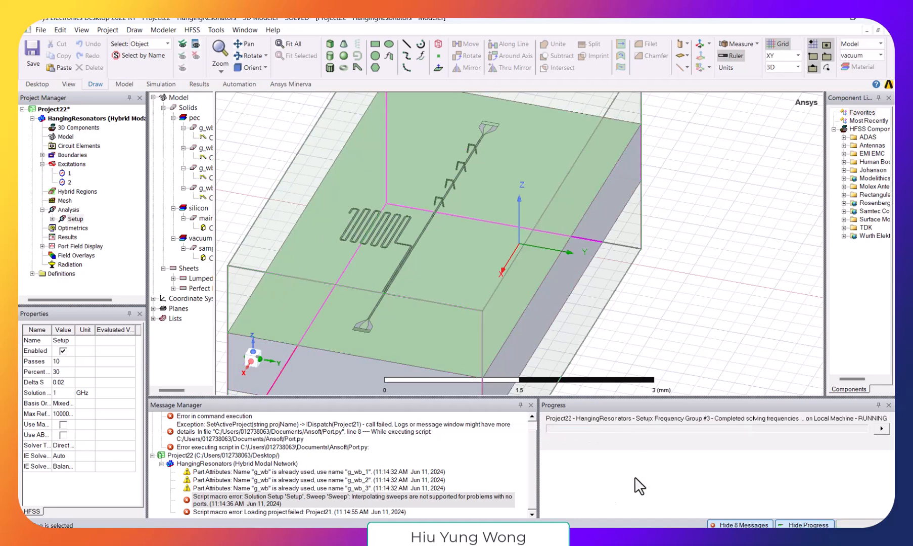
# - Return to the simulation_chip_v14-Copy notebook and delete the separate target_freq2 = 8 * 10**9 cell below the length calculation
pyautogui.moveTo(574, 525)
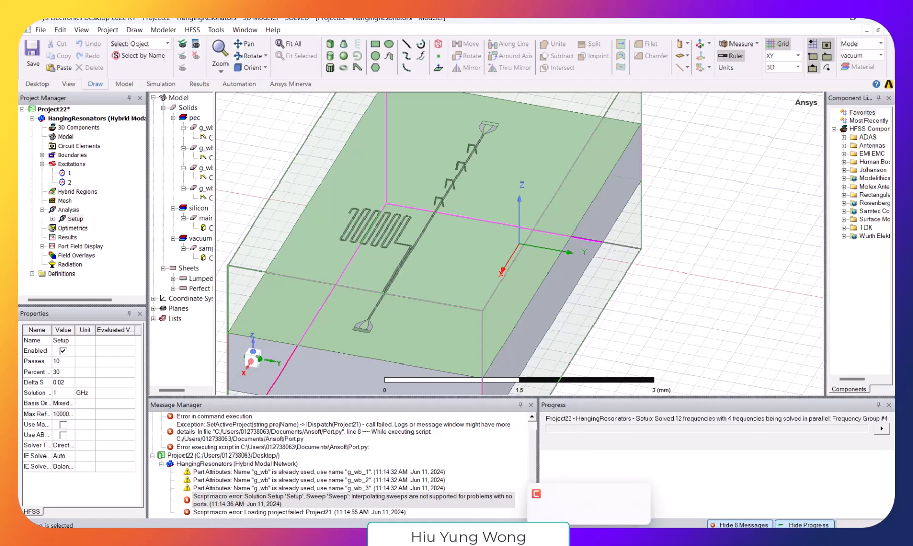
pyautogui.moveTo(336, 526)
pyautogui.click(399, 486)
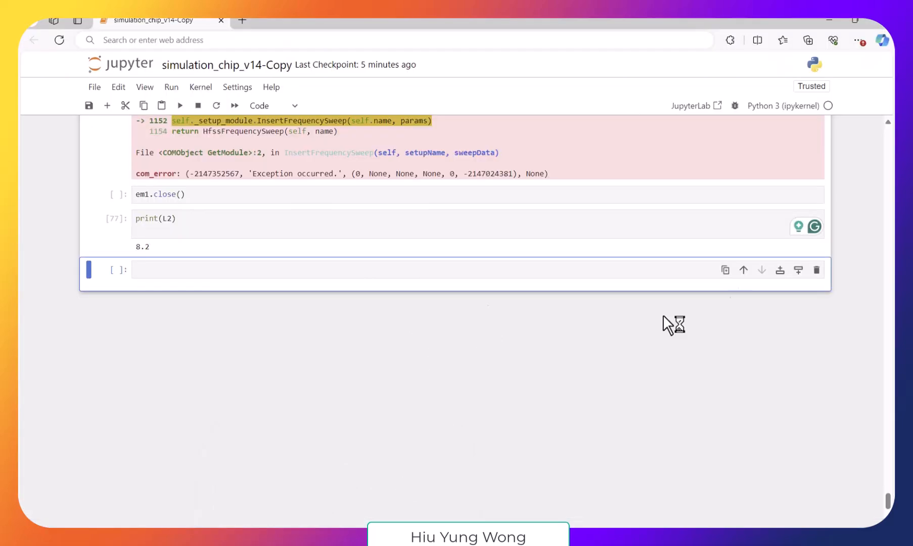
pyautogui.moveTo(888, 506); pyautogui.dragTo(892, 229)
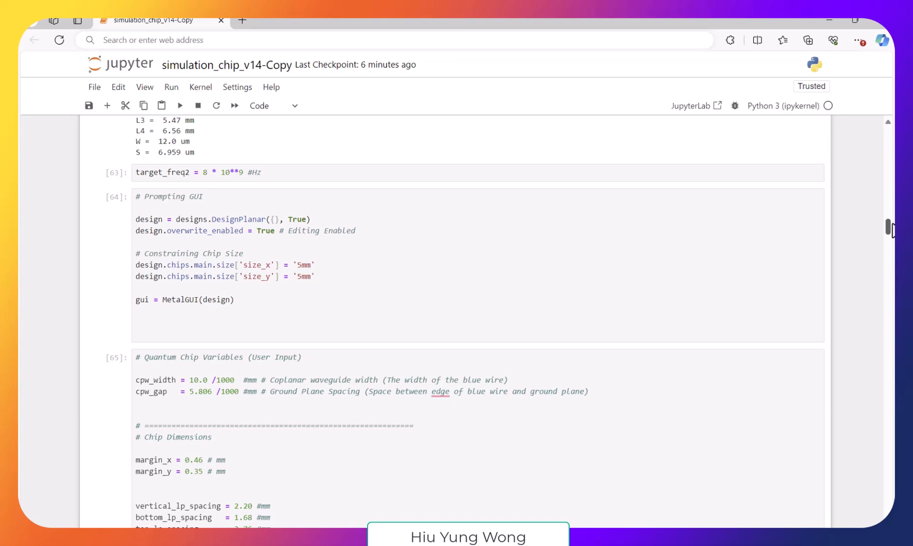
pyautogui.click(406, 176)
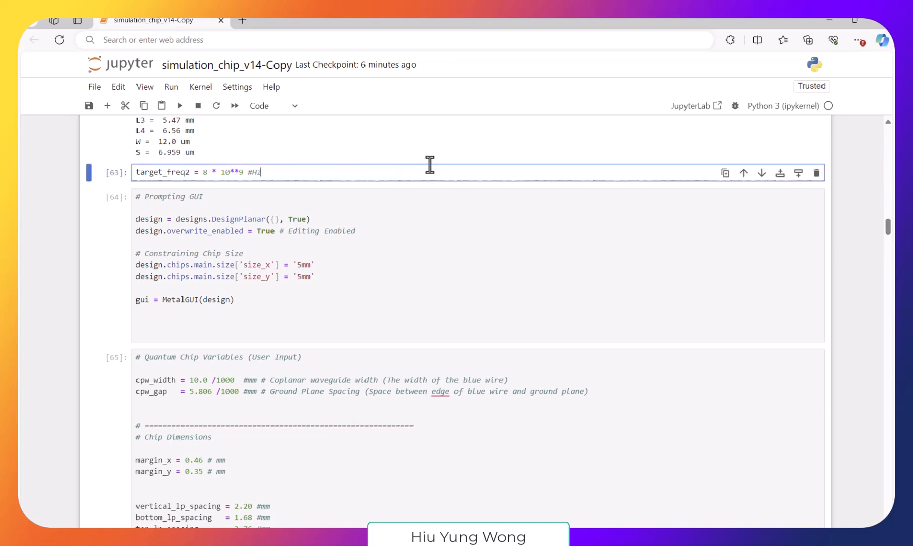
pyautogui.scroll(10, 430, 164)
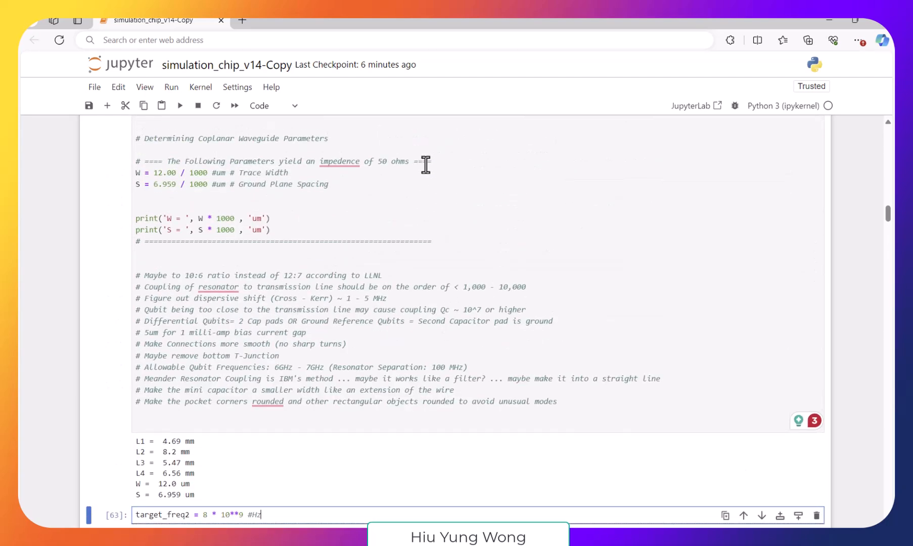
pyautogui.scroll(2, 424, 164)
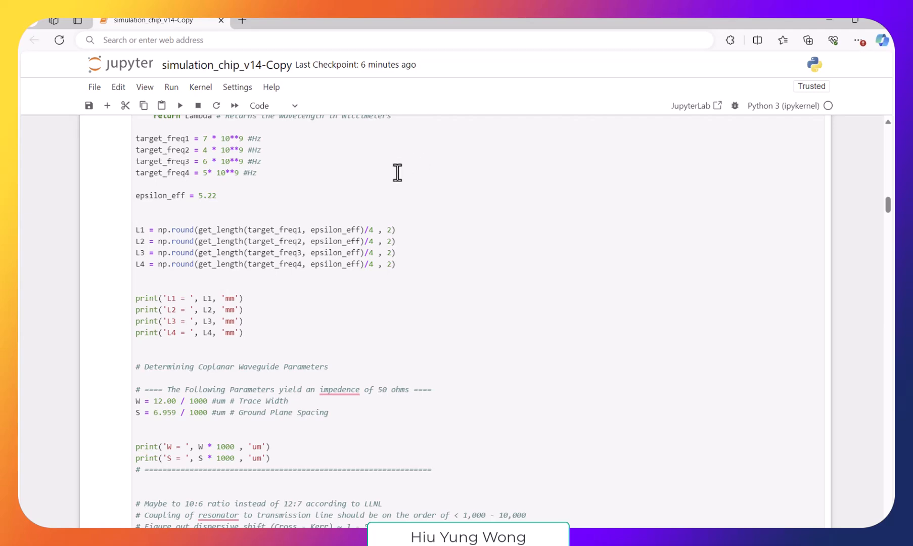
pyautogui.scroll(-4, 596, 338)
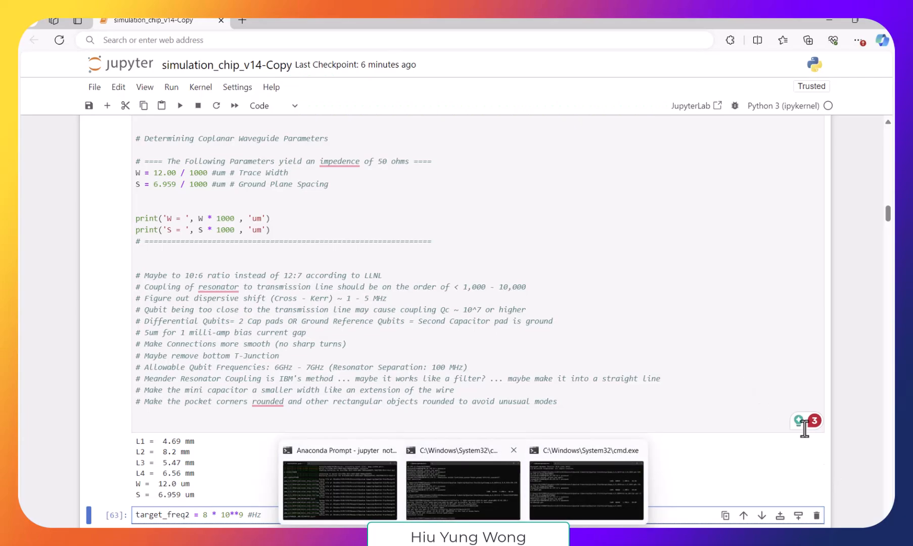
pyautogui.click(816, 515)
# - Set target_freq2 to 8 * 10**9 Hz in the cell that calculates the resonator lengths
pyautogui.scroll(7, 550, 277)
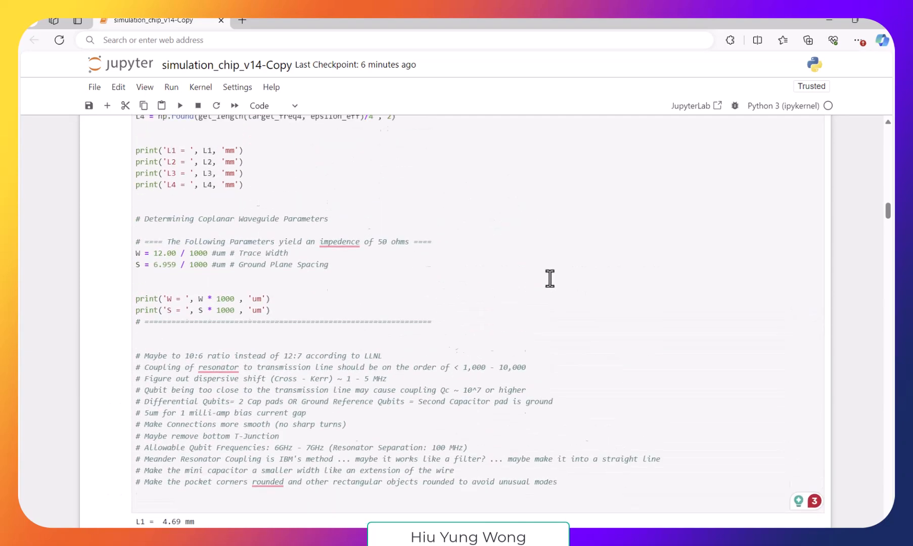
pyautogui.scroll(1, 404, 258)
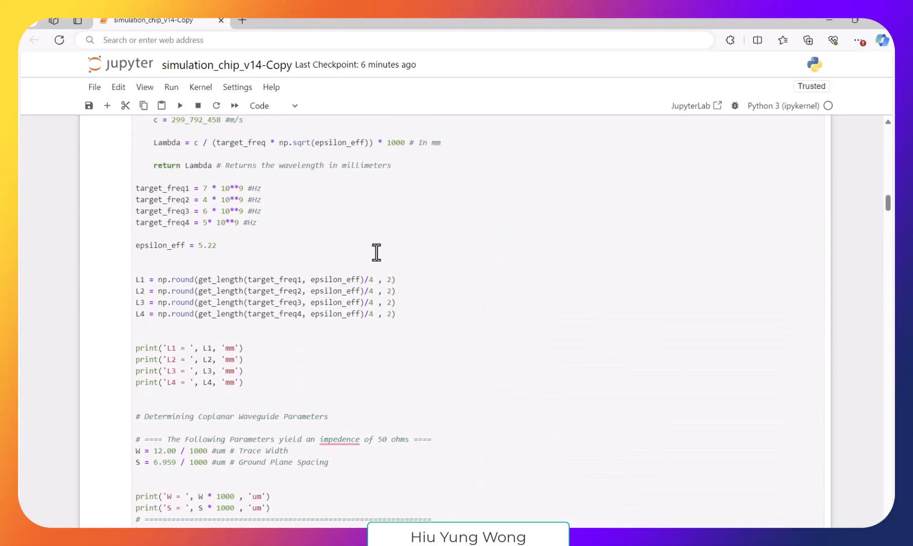
pyautogui.click(208, 201)
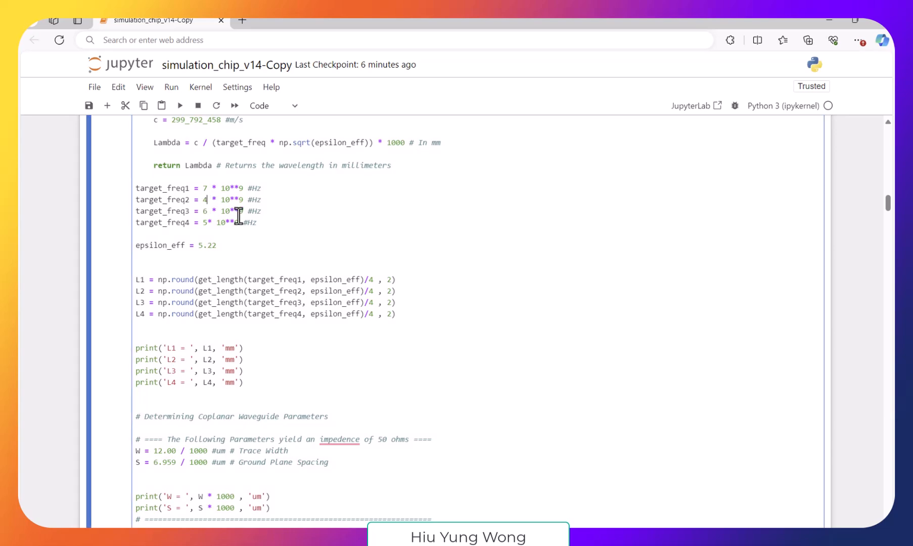
pyautogui.press('BackSpace')
pyautogui.write('8')
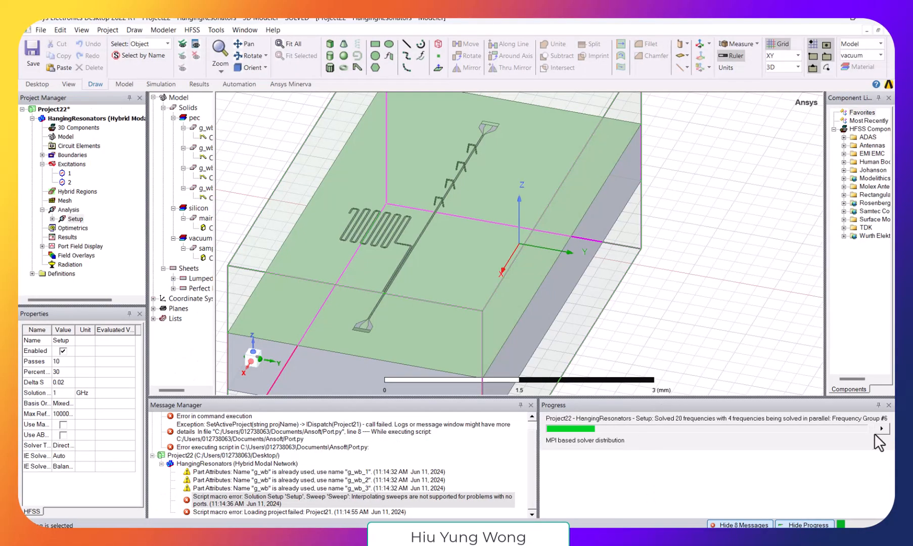
# - Switch to HFSS, stop the running Project22 simulation with Clean Stop, and try to close Ansys Electronics Desktop
pyautogui.click(884, 431)
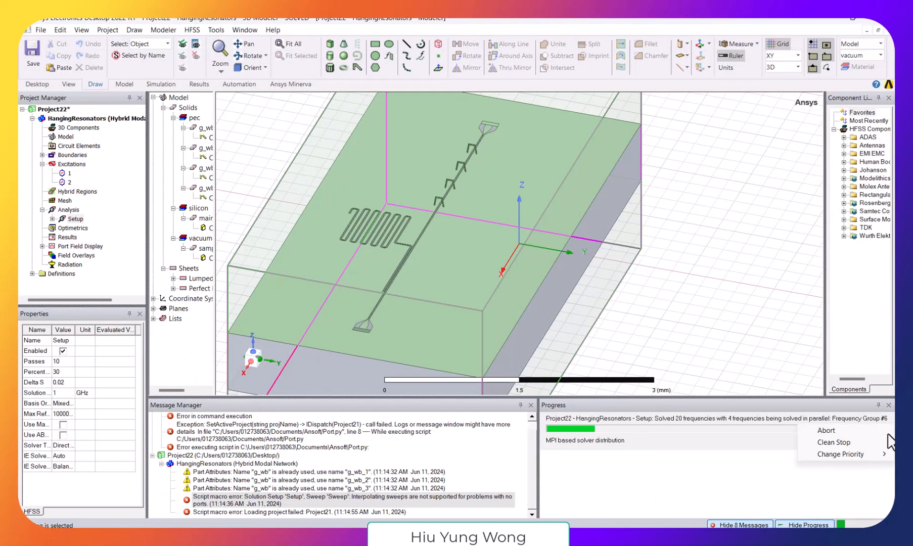
pyautogui.click(855, 441)
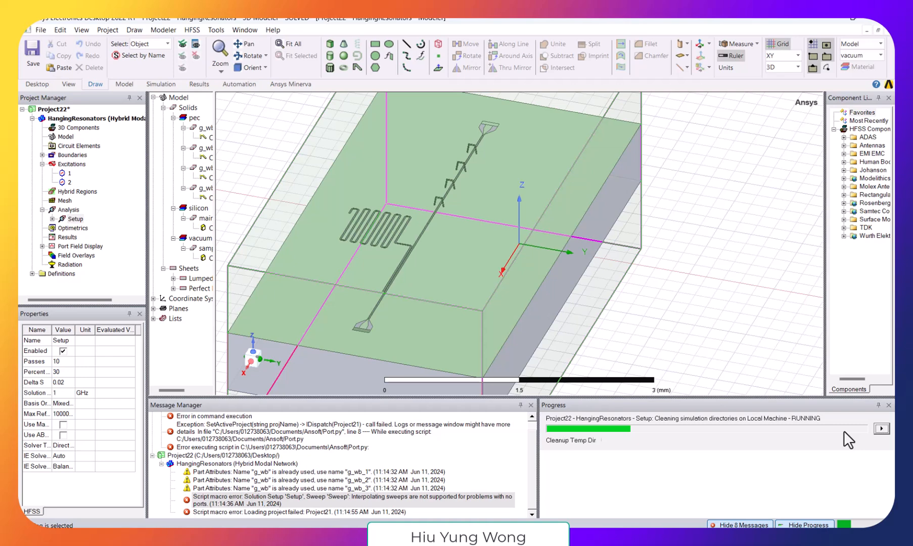
pyautogui.click(872, 19)
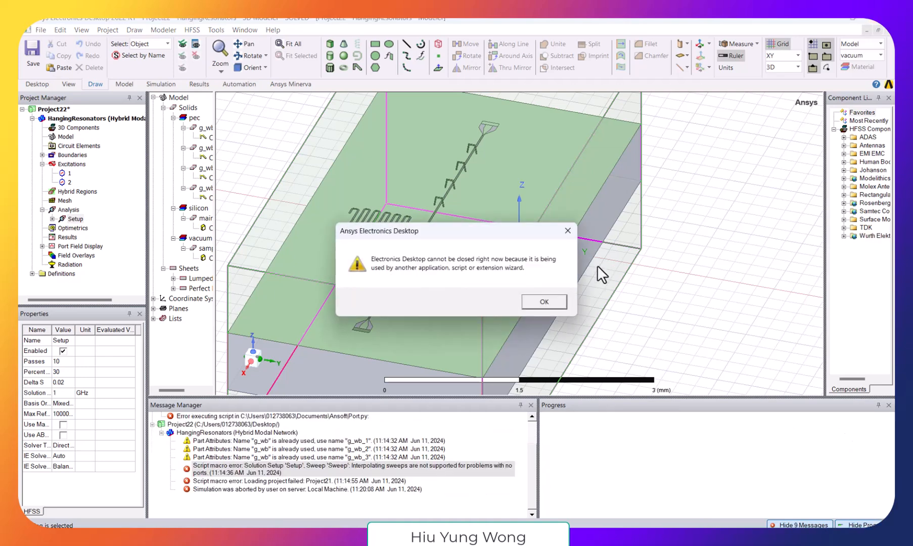
pyautogui.click(556, 304)
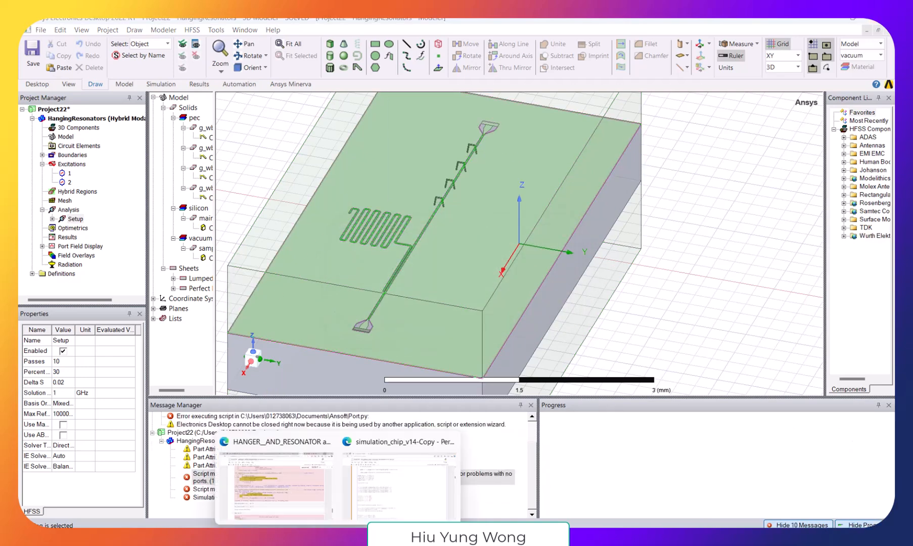
# - Run the em1.close() cell in the simulation_chip_v14-Copy notebook and close Ansys Electronics Desktop without saving Project22
pyautogui.click(429, 500)
pyautogui.moveTo(889, 204); pyautogui.dragTo(890, 507)
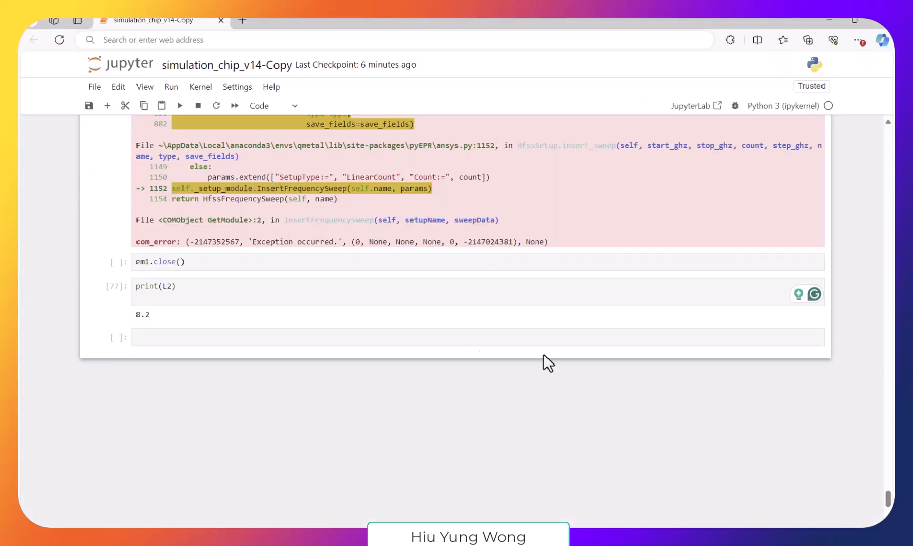
pyautogui.click(432, 268)
pyautogui.hotkey('shift', 'Return')
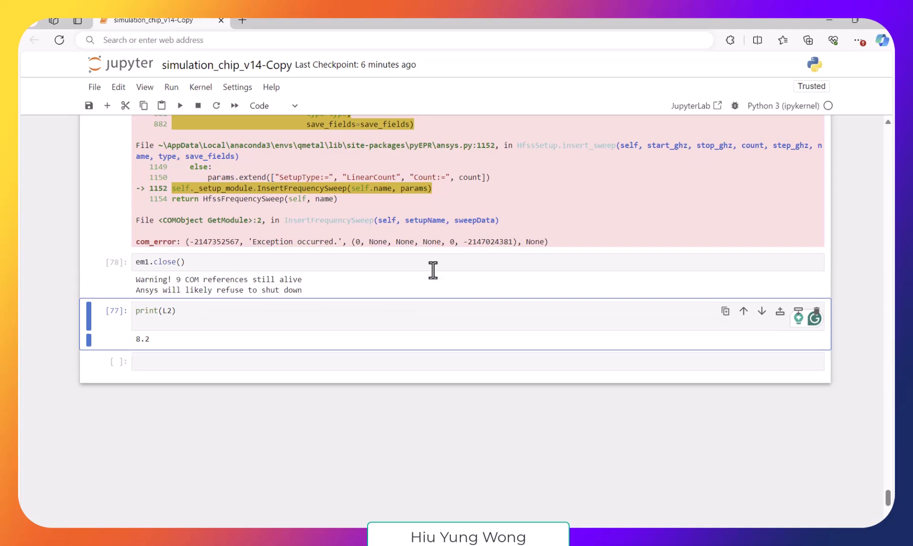
pyautogui.click(588, 442)
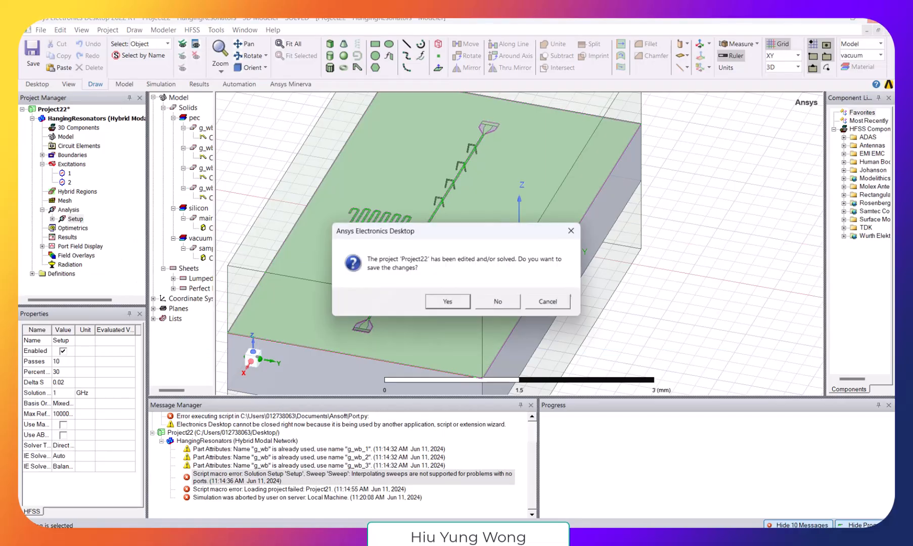
pyautogui.click(498, 298)
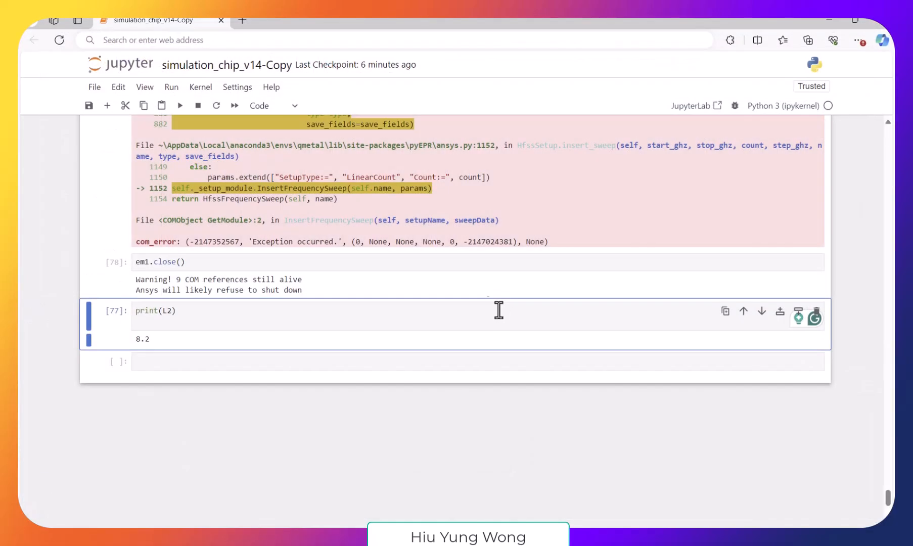
# - Run all cells of the simulation_chip_v14-Copy notebook and check the execution of the last cells
pyautogui.click(170, 89)
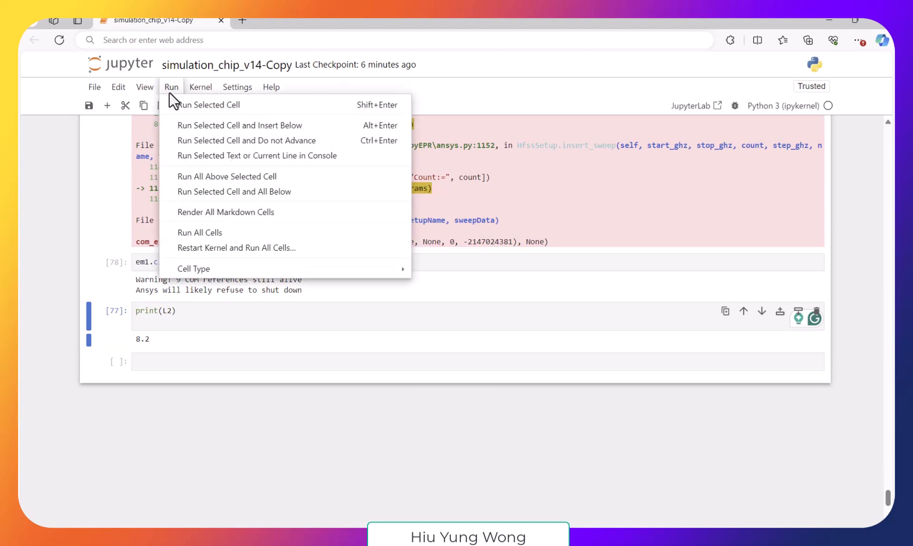
pyautogui.click(223, 233)
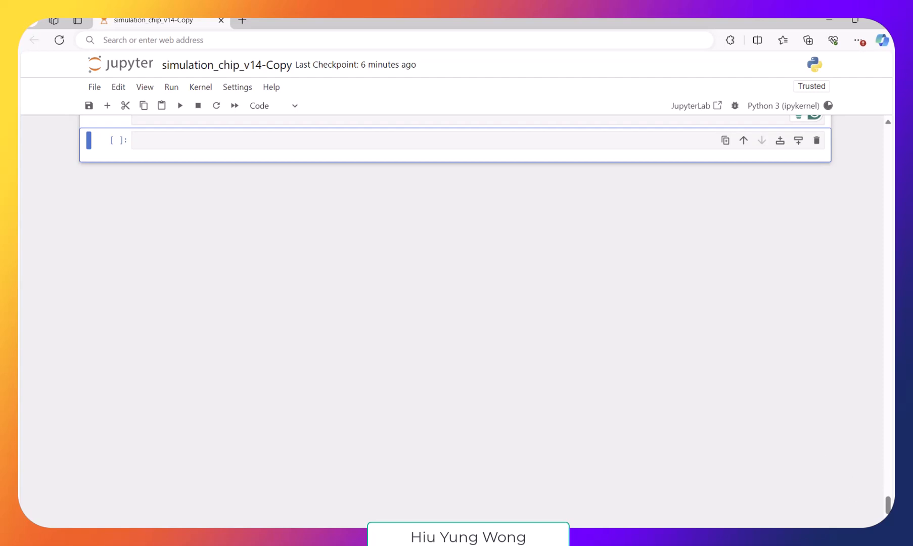
pyautogui.moveTo(890, 510); pyautogui.dragTo(891, 499)
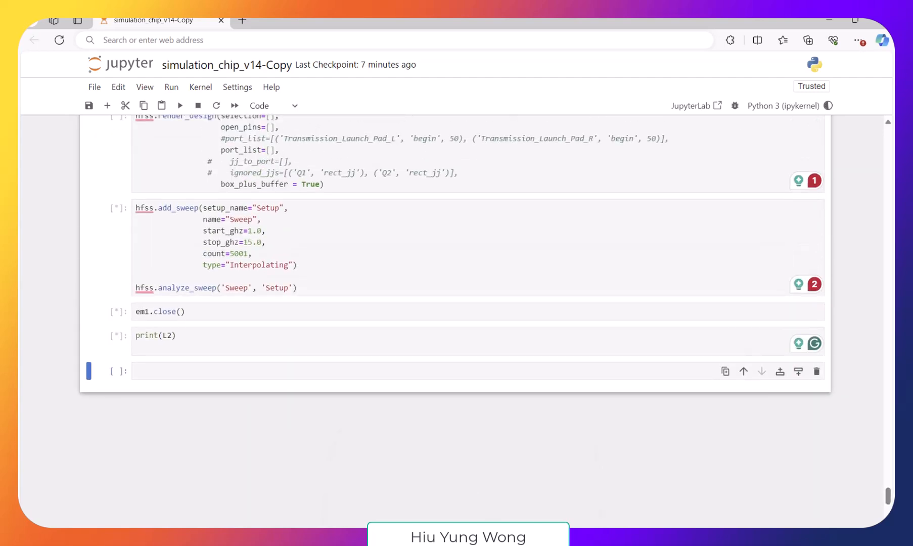
# - Switch to Port.py in the text editor and set the active project name to Project23
pyautogui.moveTo(463, 538)
pyautogui.click(529, 515)
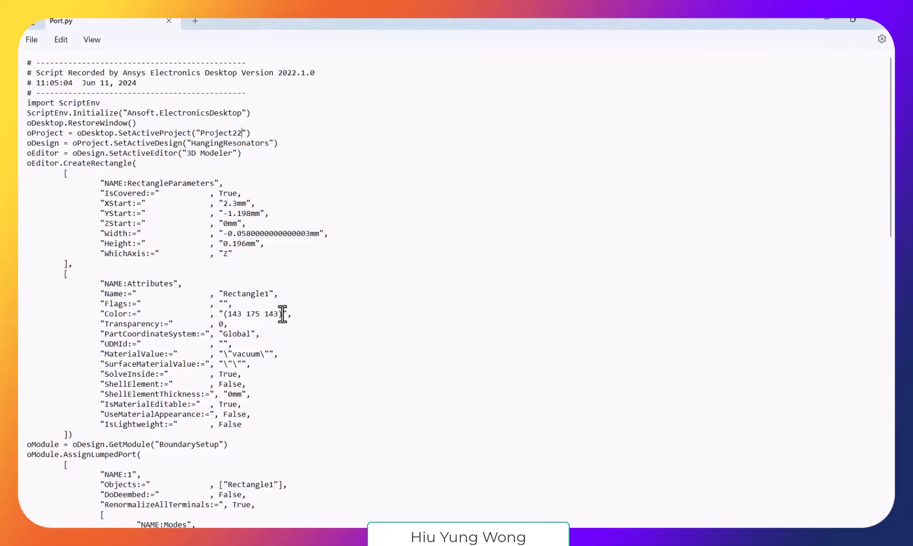
pyautogui.press('BackSpace')
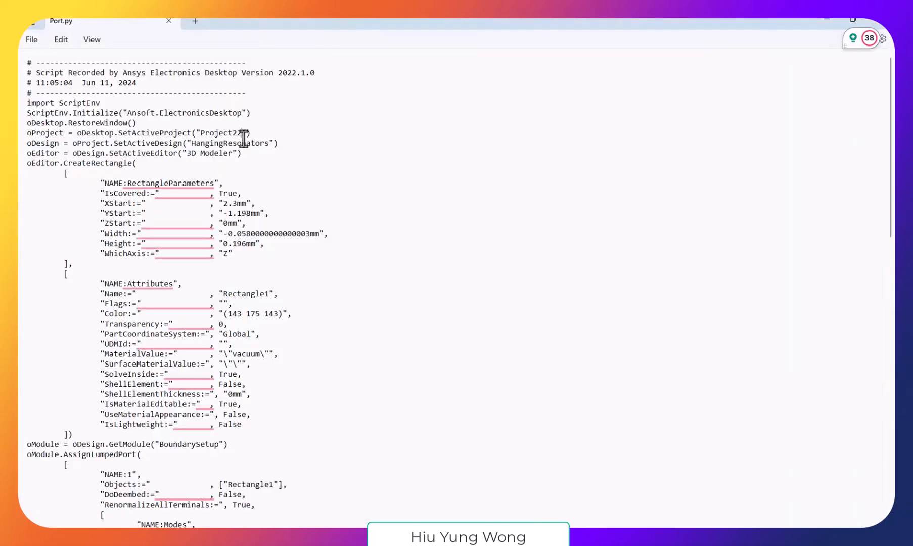
pyautogui.write('3')
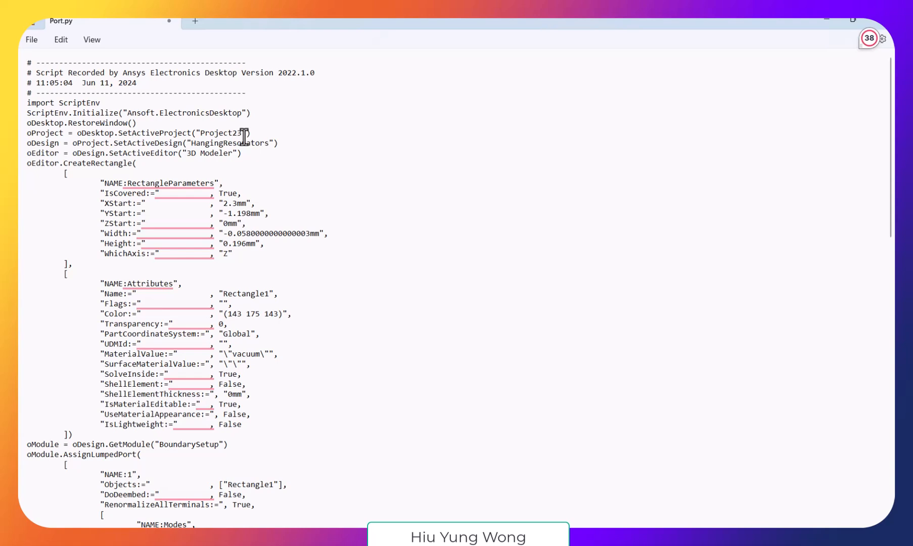
# - Save Port.py and check the chip rendering in HFSS and the execution of the last cells in the simulation_chip_v14-Copy notebook
pyautogui.hotkey('ctrl', 's')
pyautogui.moveTo(639, 538)
pyautogui.click(587, 443)
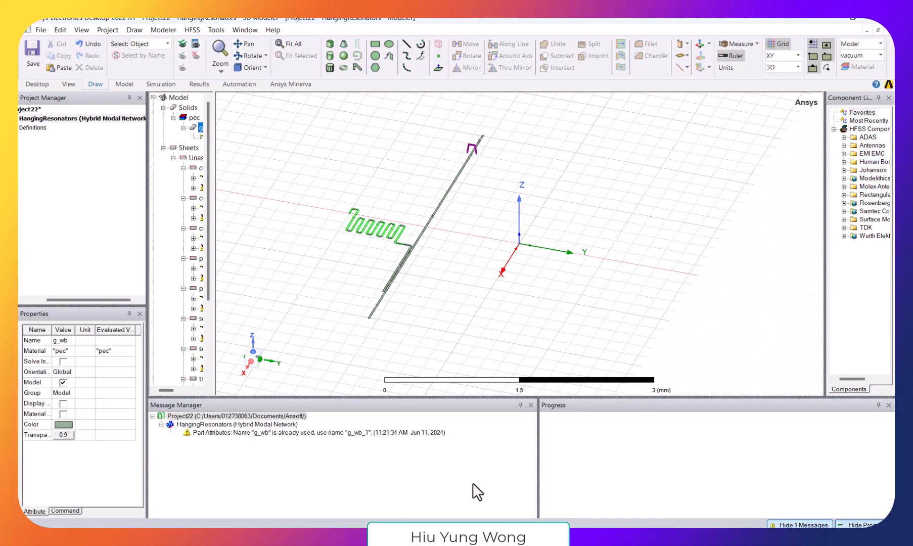
pyautogui.click(392, 501)
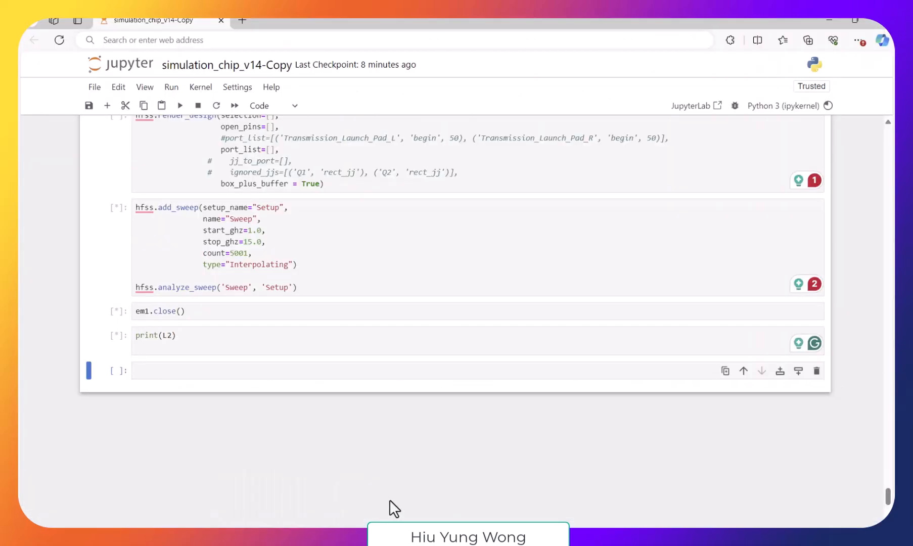
pyautogui.click(208, 335)
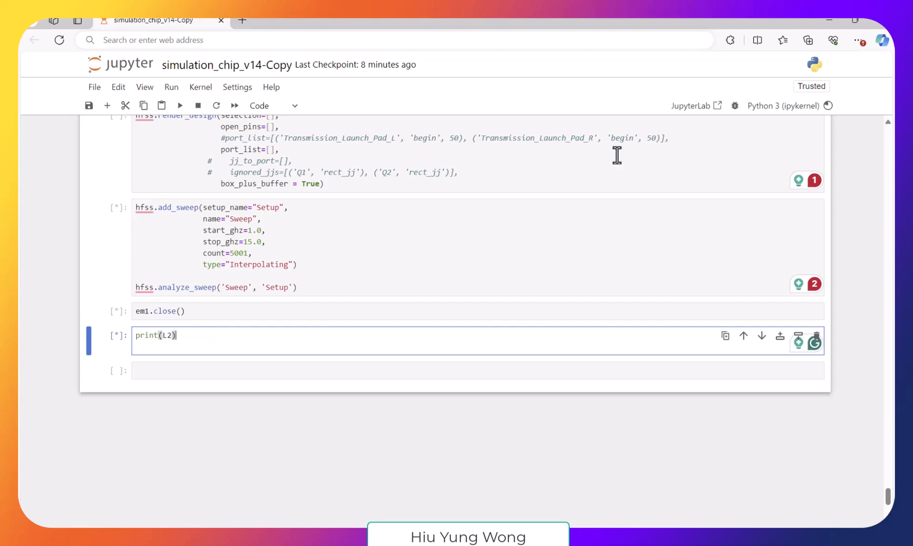
pyautogui.click(829, 20)
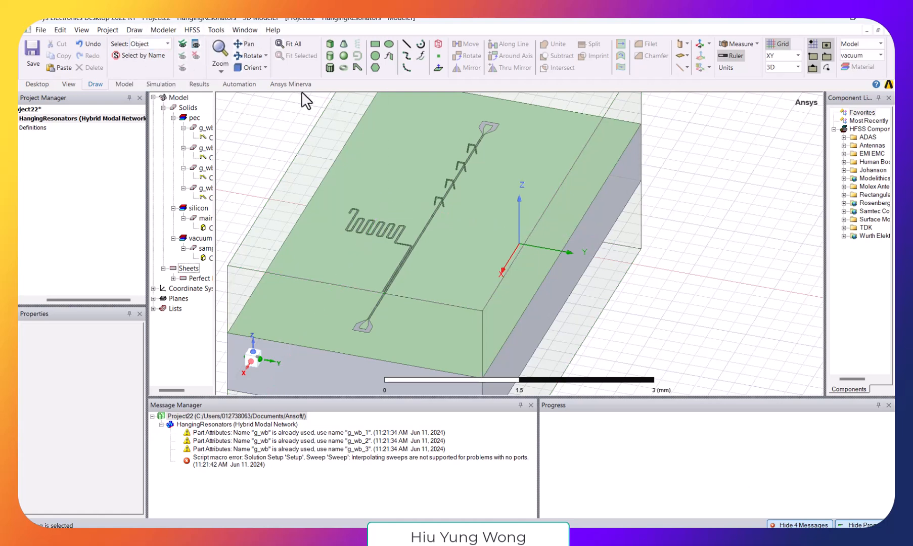
# - Try to run the Port.py script from the Desktop folder on the regenerated chip in HFSS
pyautogui.click(247, 85)
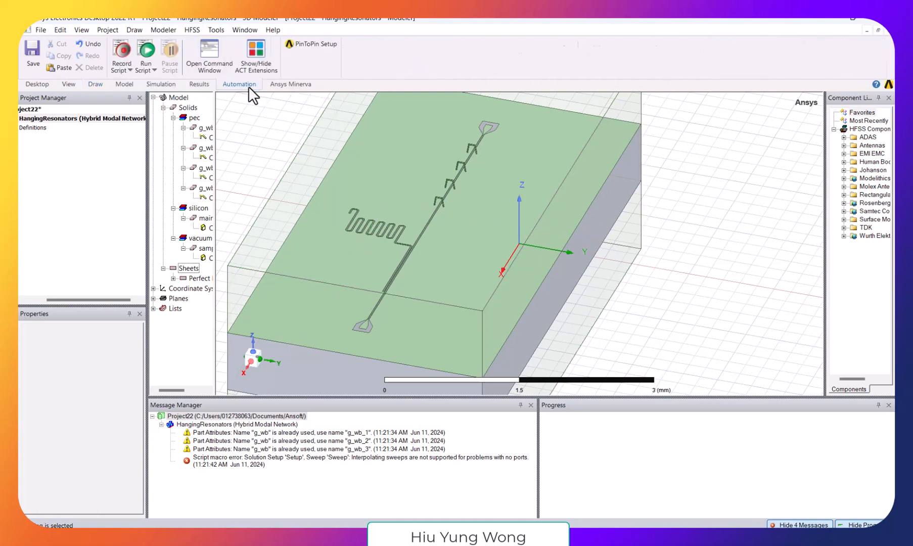
pyautogui.click(138, 50)
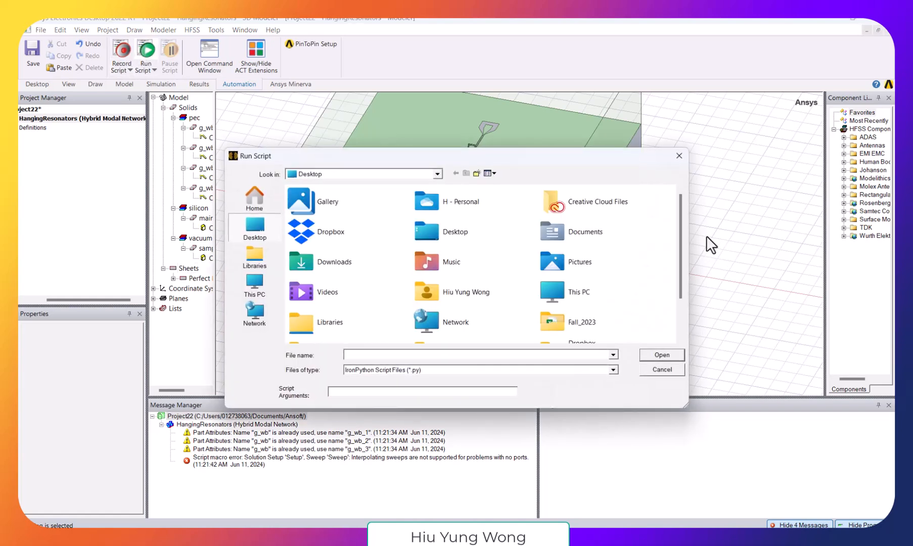
pyautogui.moveTo(682, 238); pyautogui.dragTo(679, 315)
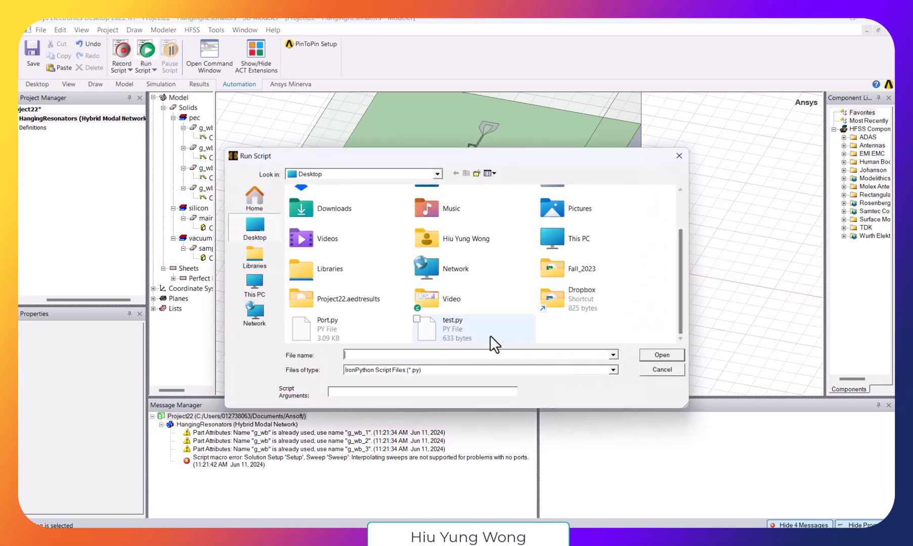
pyautogui.doubleClick(341, 336)
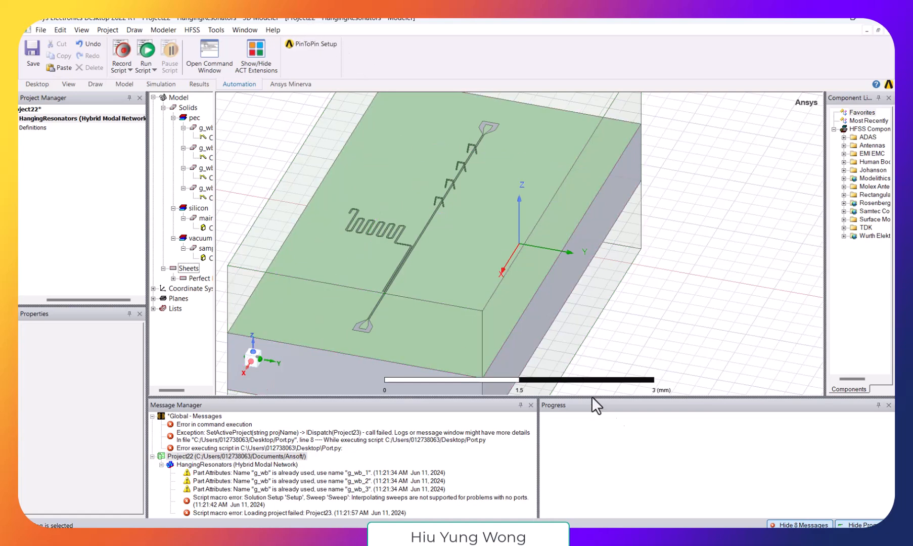
# - Switch to Port.py in Notepad, set the active project name to Project22 and return to HFSS
pyautogui.moveTo(464, 536)
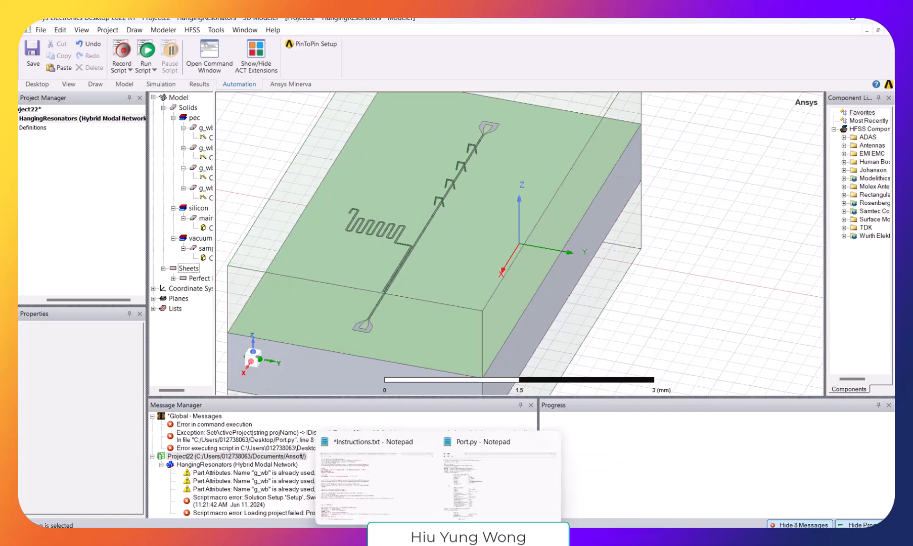
pyautogui.click(506, 500)
pyautogui.press('BackSpace')
pyautogui.write('22")')
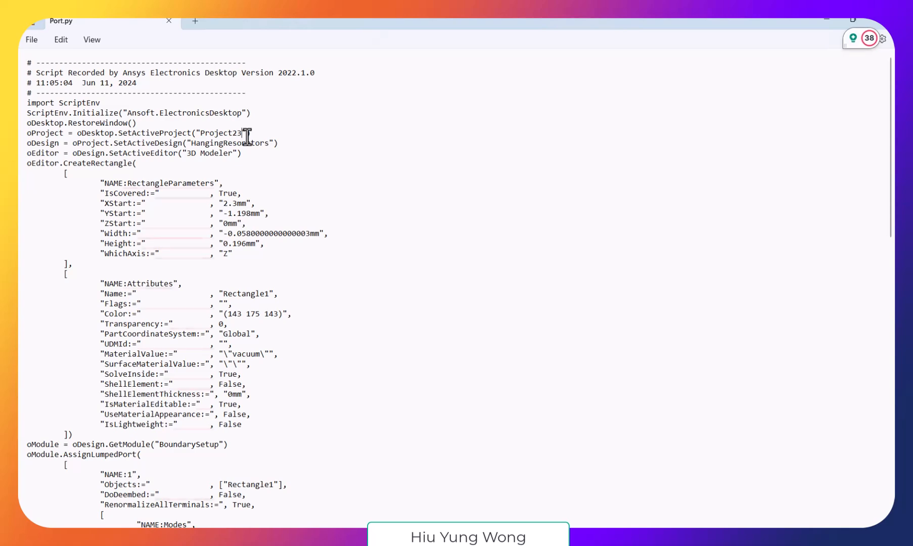
pyautogui.click(825, 21)
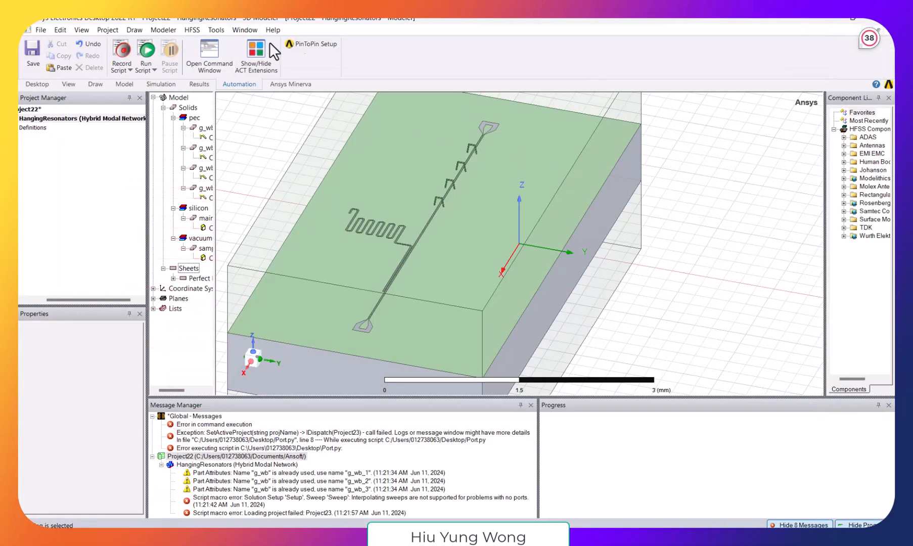
# - Run the corrected Port.py script from the Desktop folder to add the lumped ports at the launch pads
pyautogui.click(147, 50)
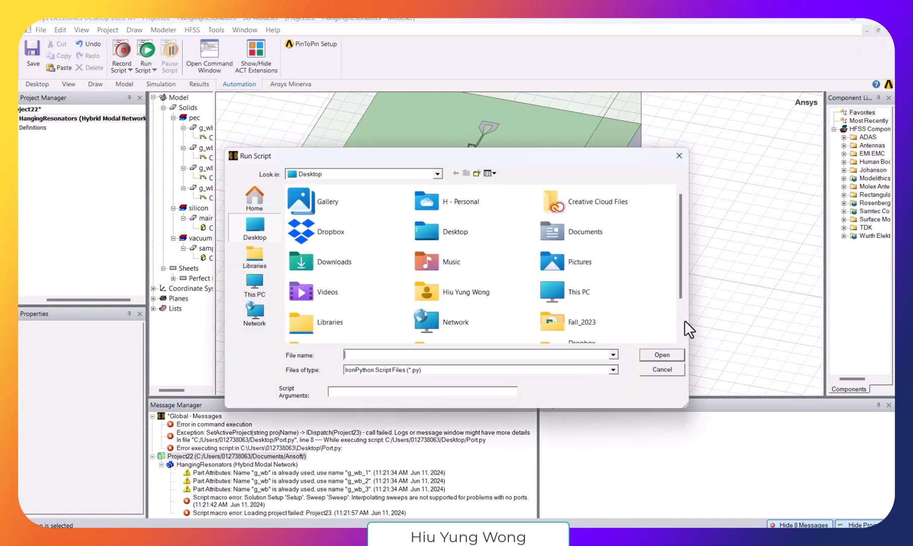
pyautogui.scroll(-3, 677, 318)
pyautogui.doubleClick(336, 329)
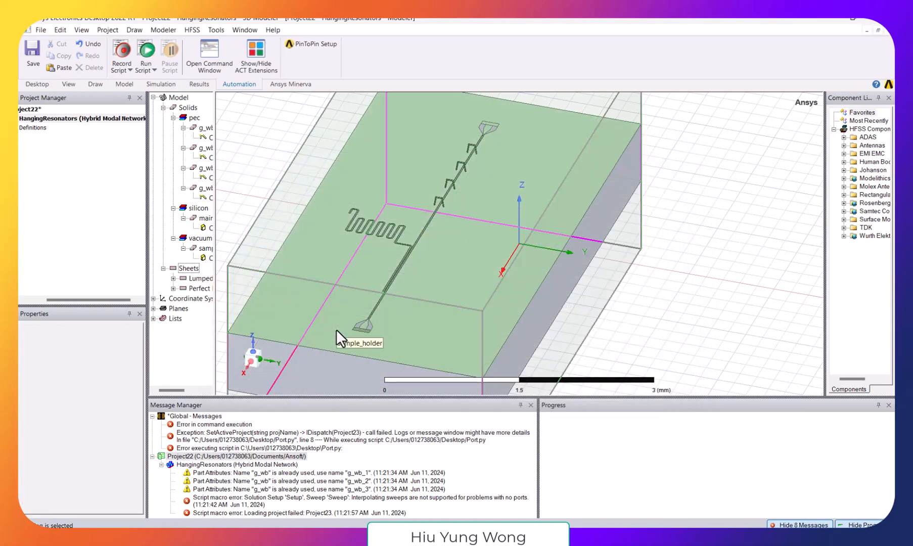
# - Examine the driven solution settings of Setup in the HangingResonators analysis without changing them
pyautogui.moveTo(62, 299); pyautogui.dragTo(33, 304)
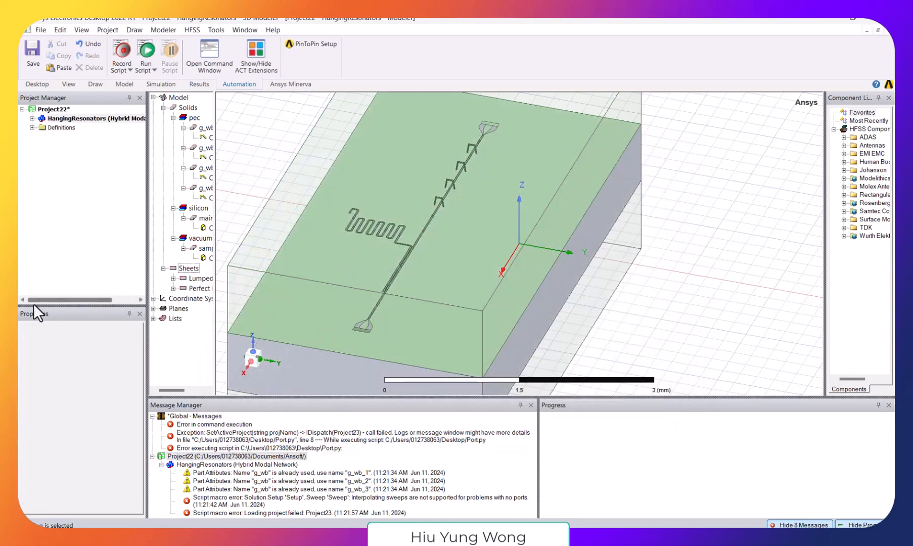
pyautogui.click(32, 118)
pyautogui.doubleClick(64, 190)
pyautogui.doubleClick(74, 201)
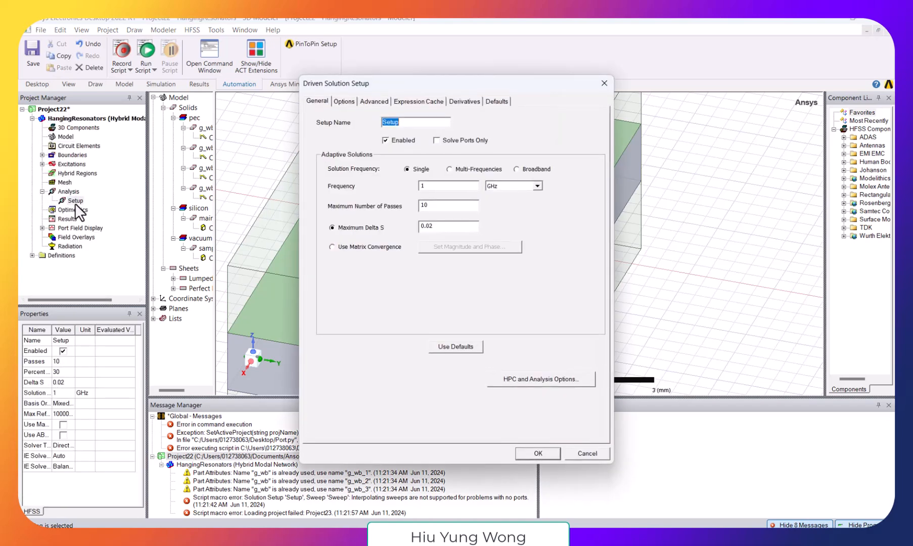
pyautogui.click(588, 453)
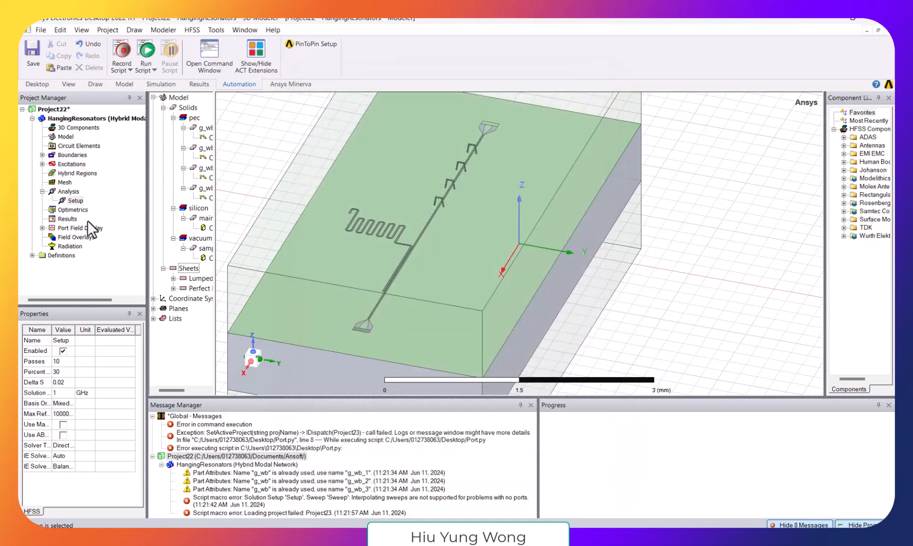
pyautogui.doubleClick(79, 200)
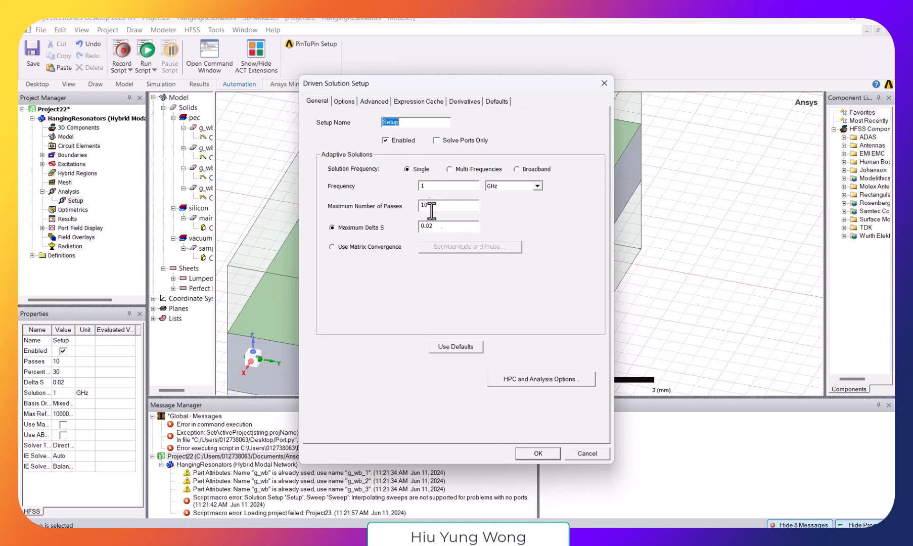
pyautogui.click(583, 454)
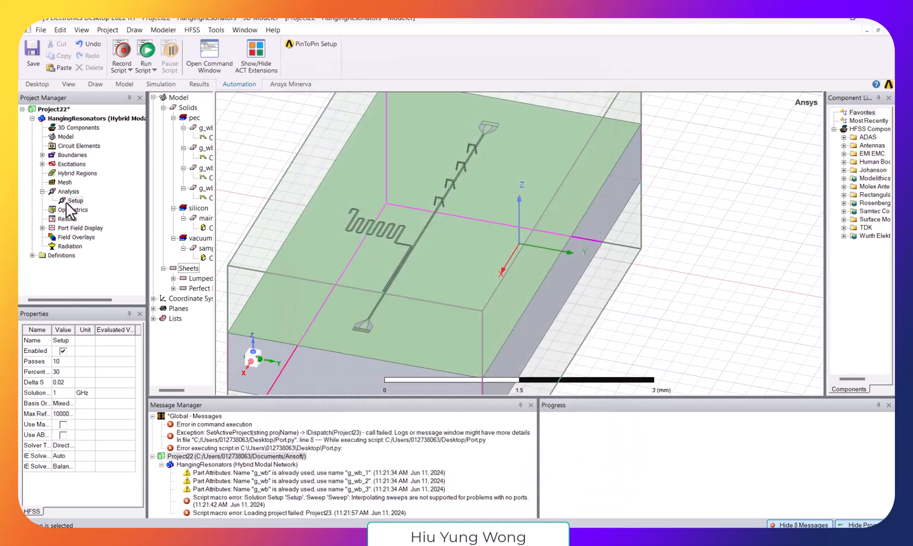
# - Add an interpolating linear-count frequency sweep from 1 GHz to 20 GHz to Setup and increase its number of points
pyautogui.rightClick(75, 201)
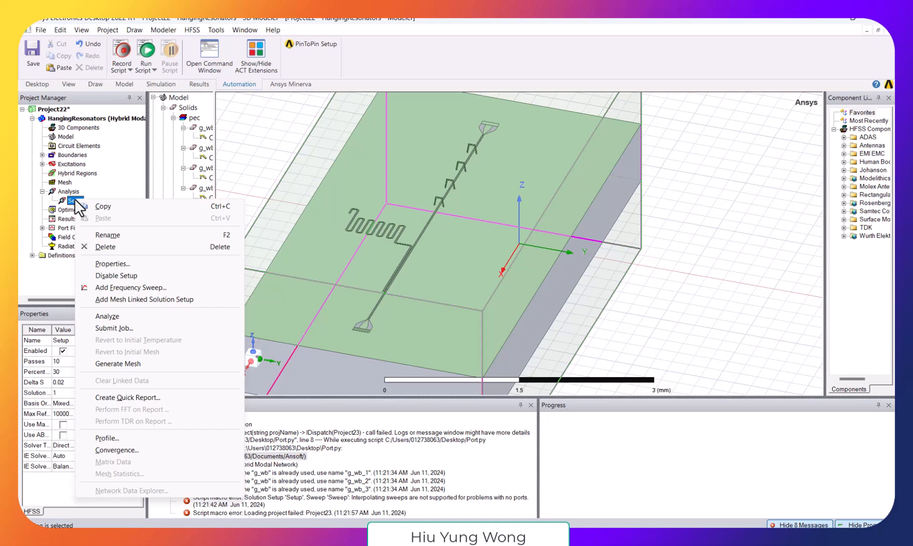
pyautogui.click(128, 286)
pyautogui.doubleClick(409, 243)
pyautogui.press('BackSpace')
pyautogui.press('BackSpace')
pyautogui.press('BackSpace')
pyautogui.write('1')
pyautogui.doubleClick(457, 242)
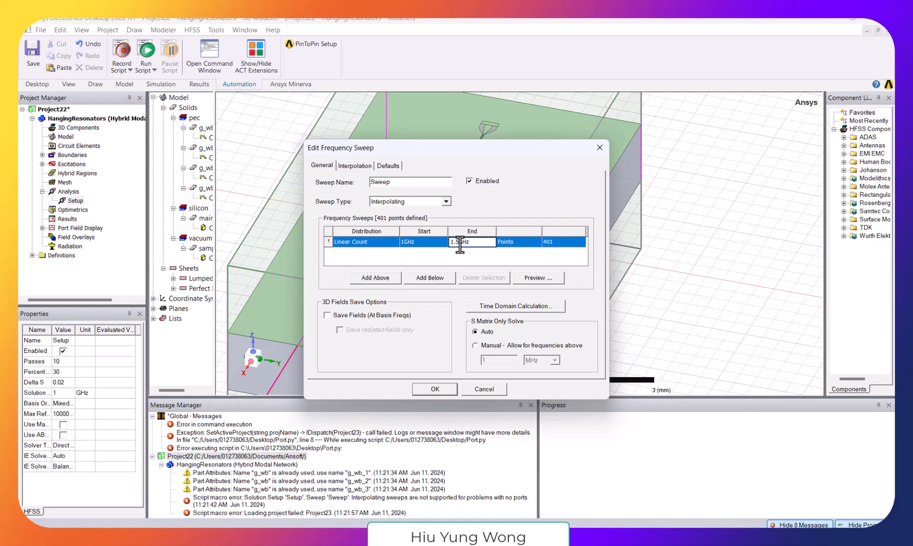
pyautogui.moveTo(460, 242); pyautogui.dragTo(446, 243)
pyautogui.write('20')
pyautogui.click(545, 242)
pyautogui.write('0')
pyautogui.click(456, 386)
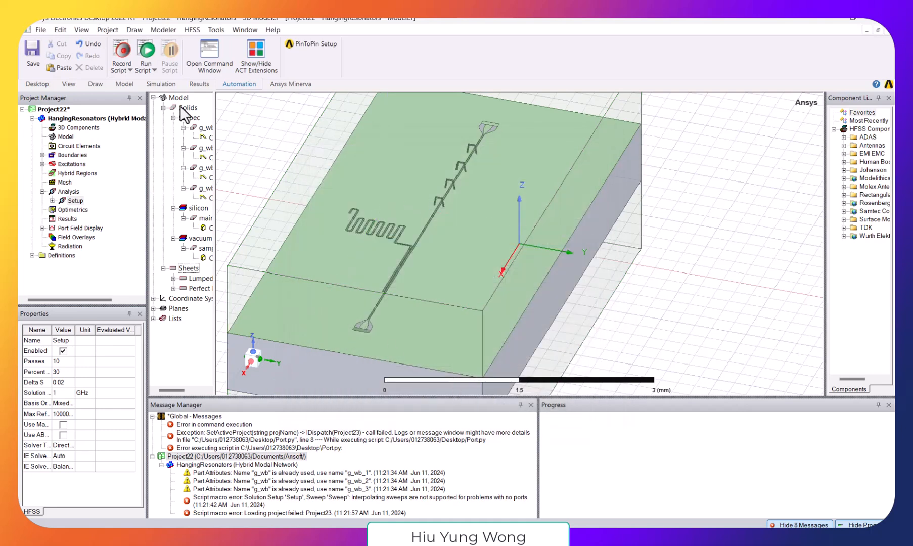
# - Start the analysis of the HangingResonators design and save the project on the Desktop as Project22
pyautogui.click(199, 28)
pyautogui.click(224, 79)
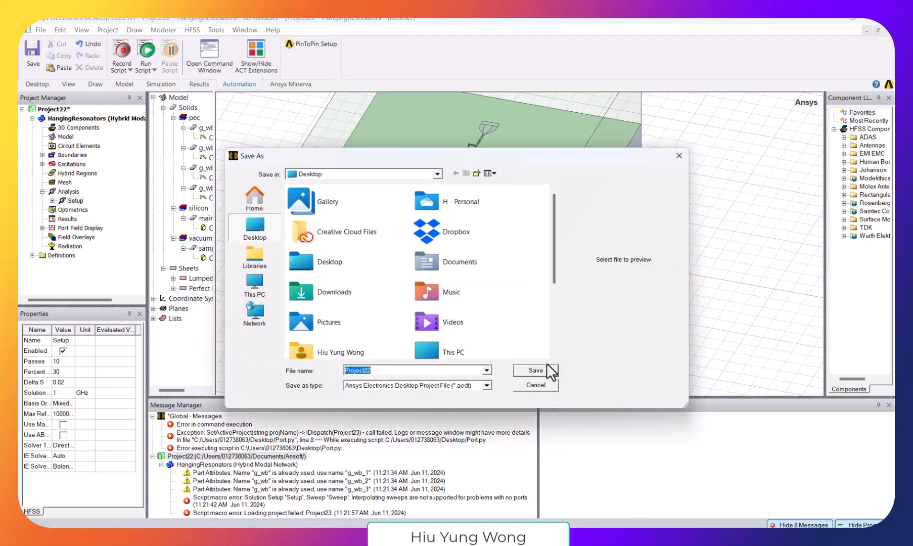
pyautogui.click(546, 367)
pyautogui.click(496, 310)
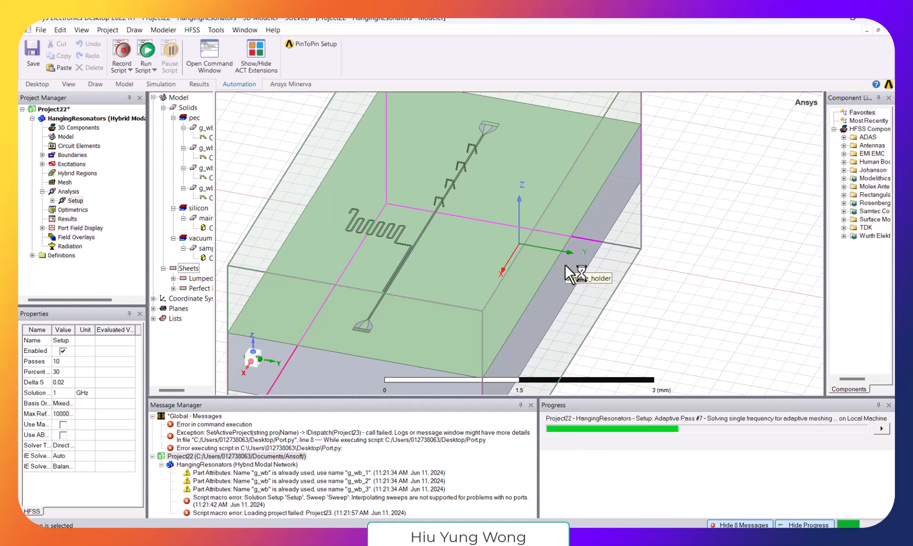
# - Compare the resonator meander layouts shown in the two Qiskit Metal windows and return to HFSS
pyautogui.click(782, 515)
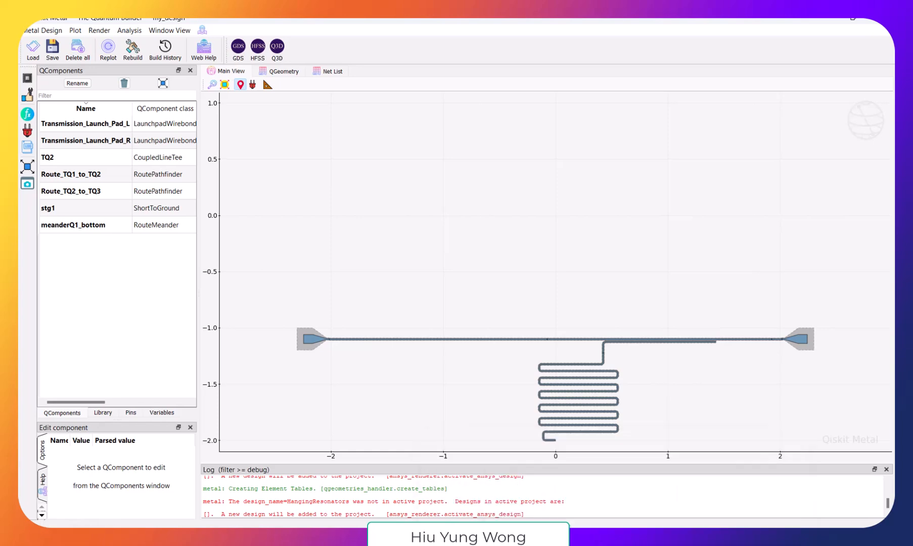
pyautogui.click(737, 497)
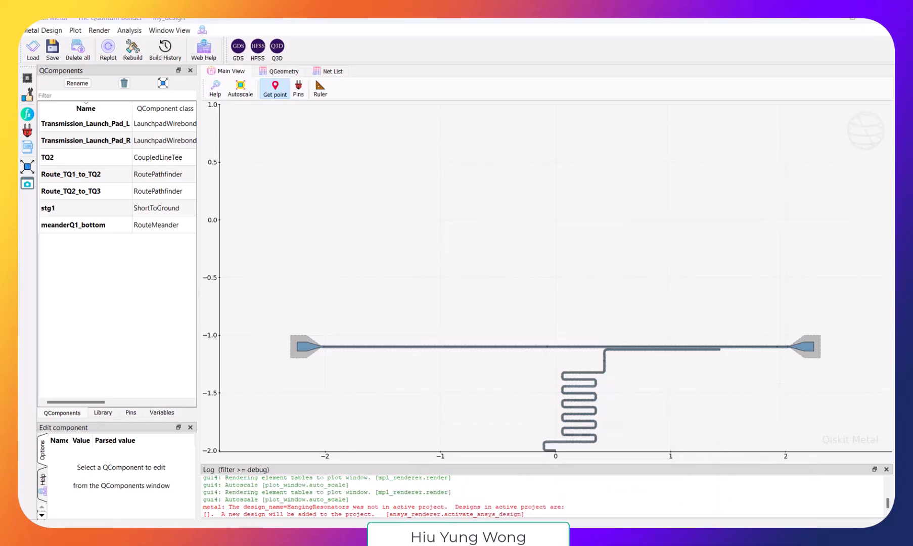
pyautogui.click(642, 479)
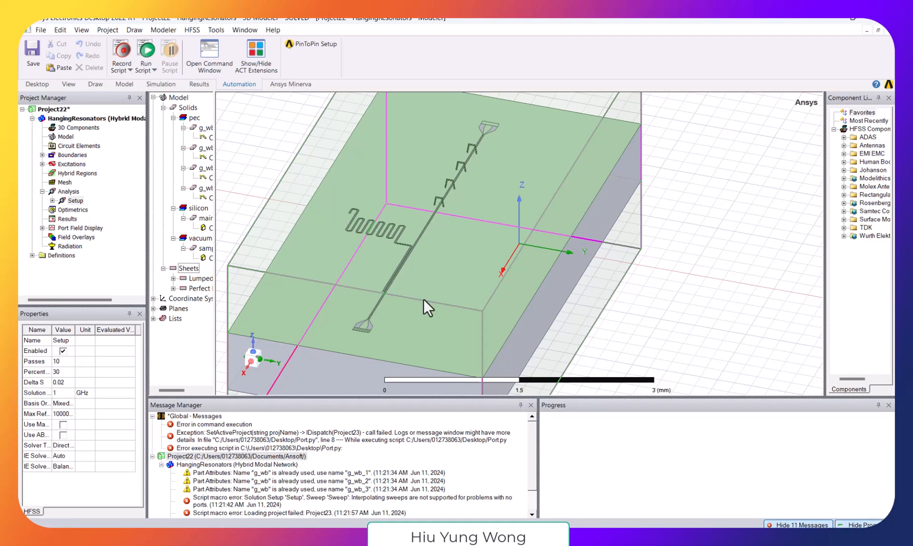
# - Create a rectangular modal solution data plot of dB(S(1,1)) and dB(S(2,1)) for Setup : Sweep
pyautogui.click(68, 219)
pyautogui.rightClick(69, 220)
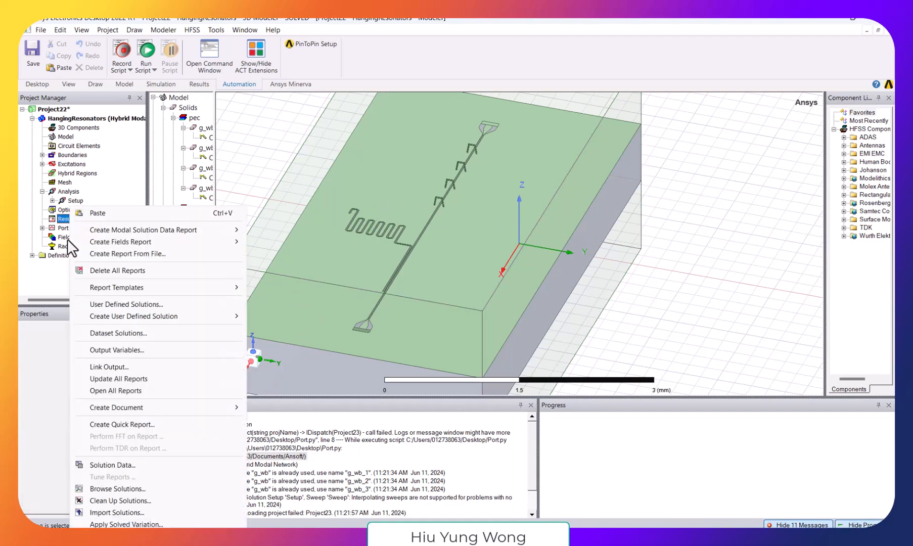
pyautogui.moveTo(224, 229)
pyautogui.click(272, 230)
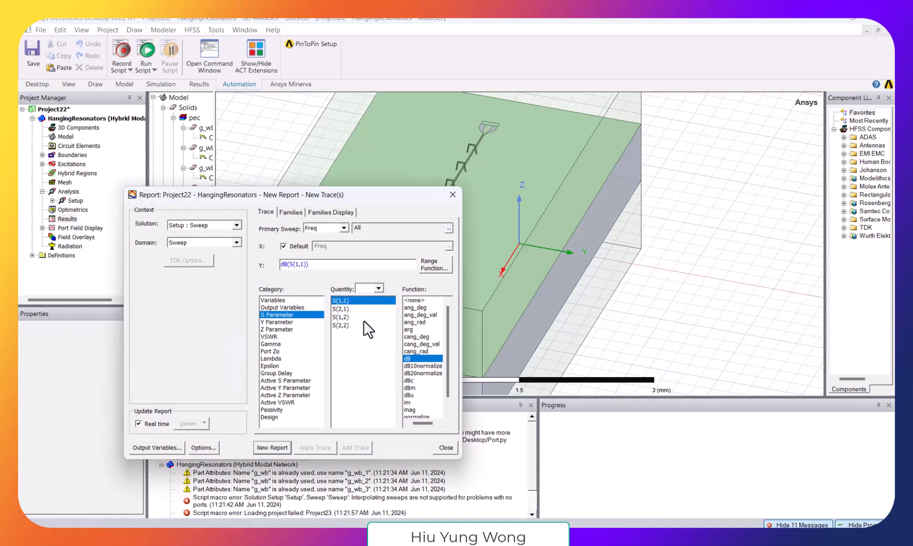
pyautogui.keyDown('ctrl'); pyautogui.click(356, 308); pyautogui.keyUp('ctrl')
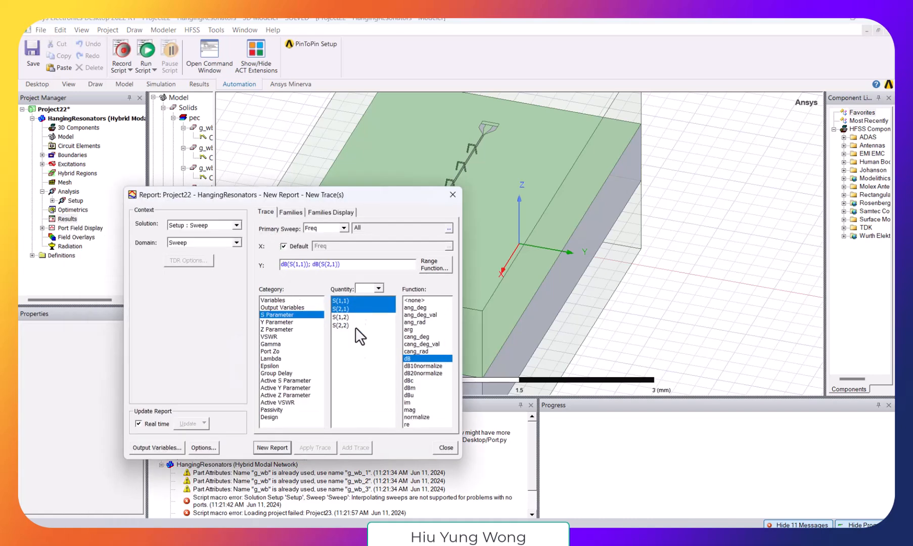
pyautogui.click(265, 448)
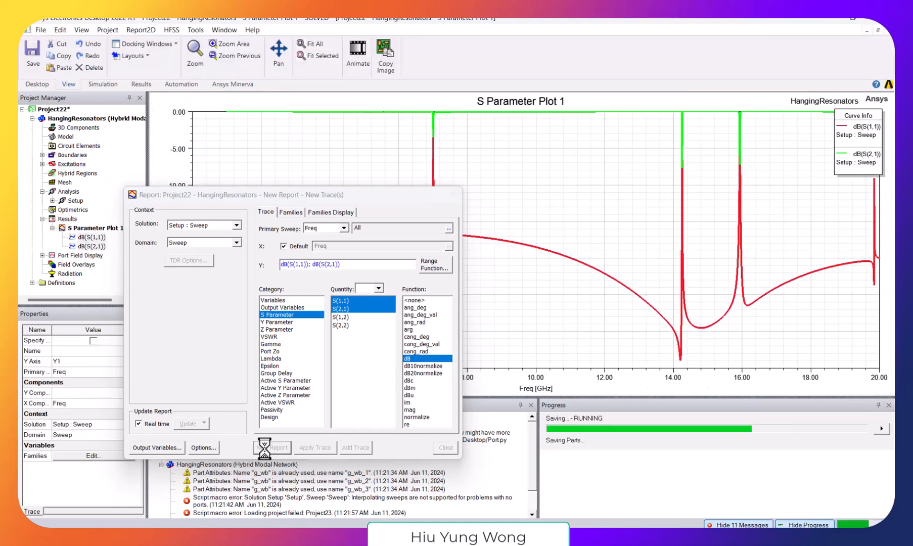
pyautogui.click(452, 195)
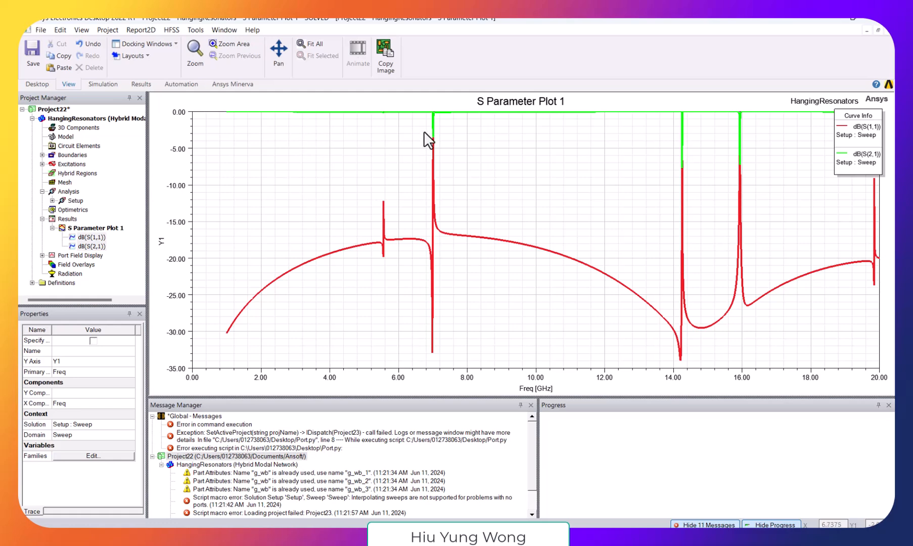
# - Place a marker on the resonance dip at about 7.01 GHz in the S parameter plot
pyautogui.scroll(2, 432, 146)
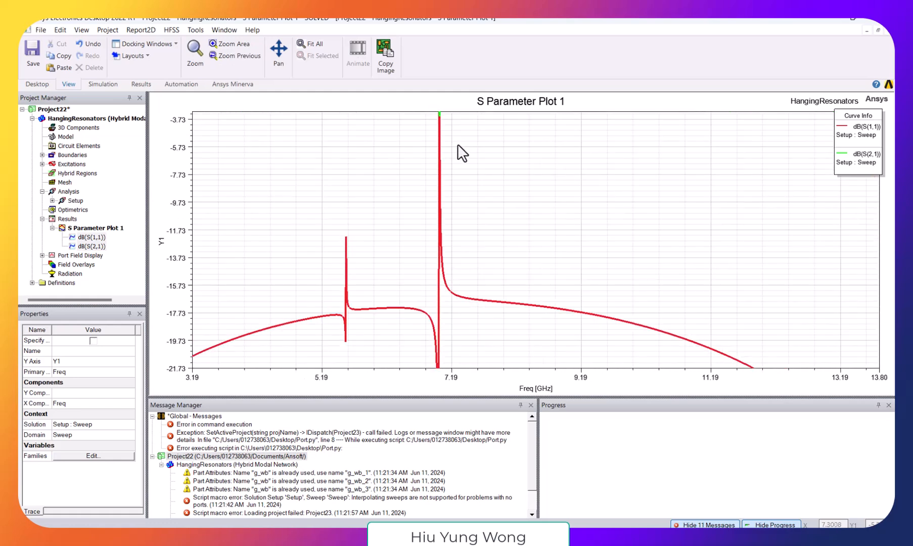
pyautogui.moveTo(459, 146); pyautogui.dragTo(475, 275, button='middle')
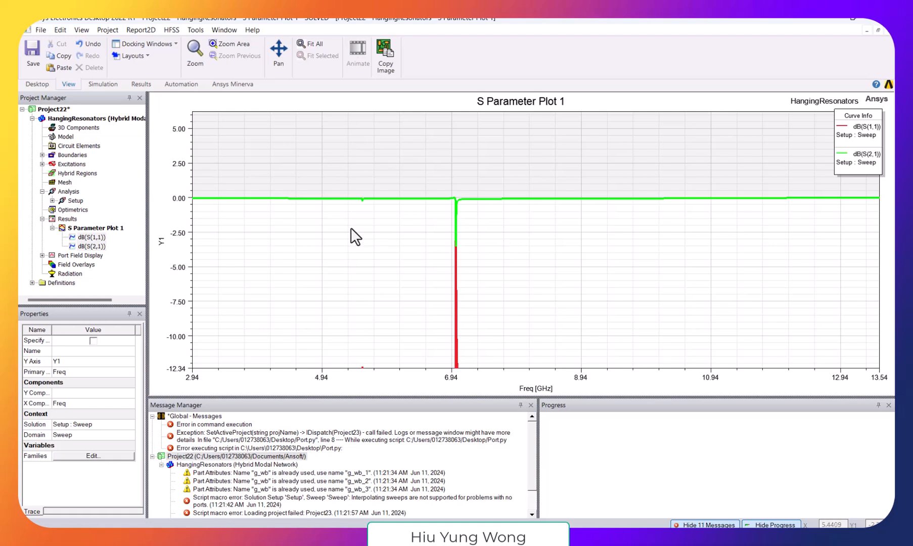
pyautogui.rightClick(546, 219)
pyautogui.moveTo(651, 224)
pyautogui.click(690, 226)
pyautogui.click(460, 250)
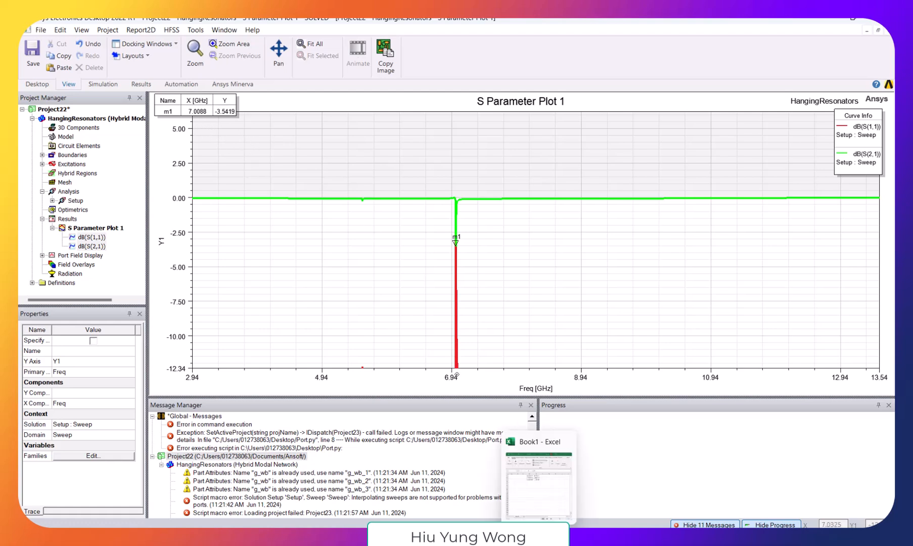
# - Check the calculated frequency in the Excel workbook Book1, and examine the resonator and its coupling line in the HangingResonators 3D model
pyautogui.click(539, 535)
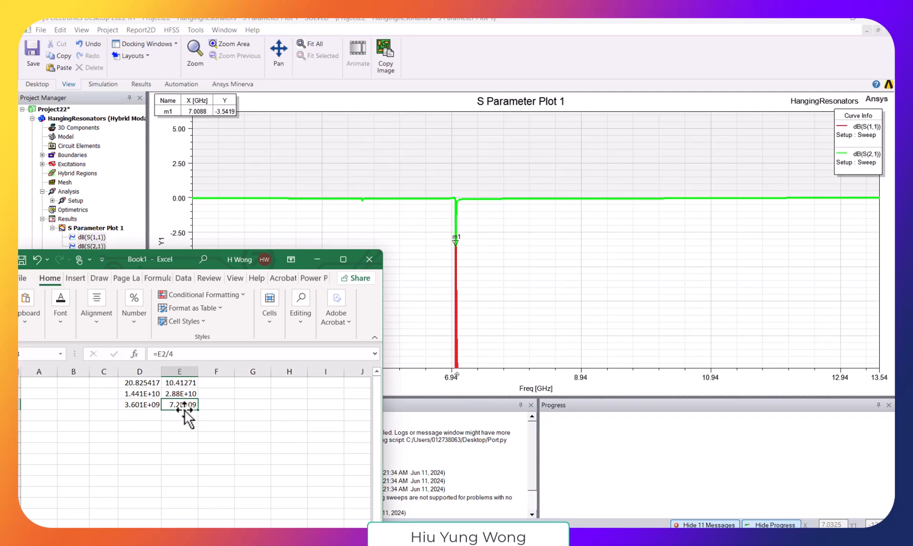
pyautogui.click(516, 361)
pyautogui.click(75, 127)
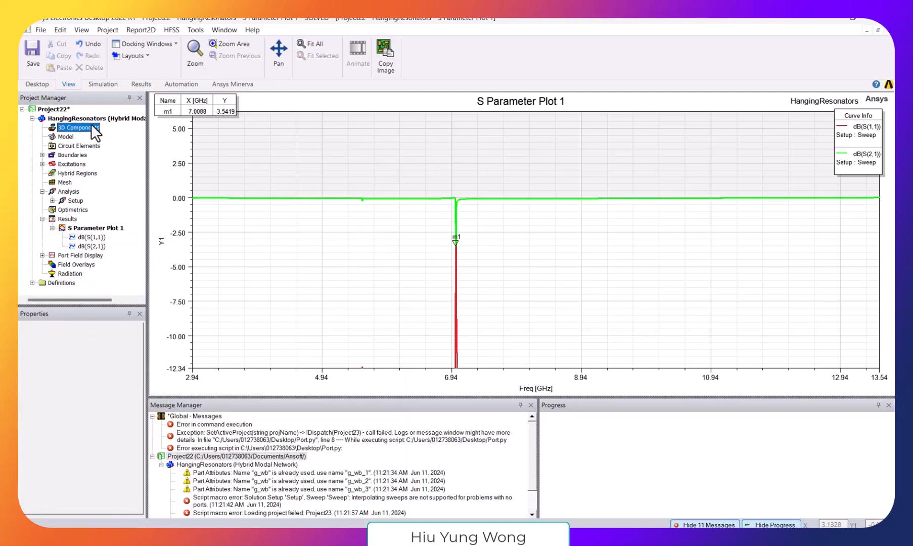
pyautogui.doubleClick(89, 118)
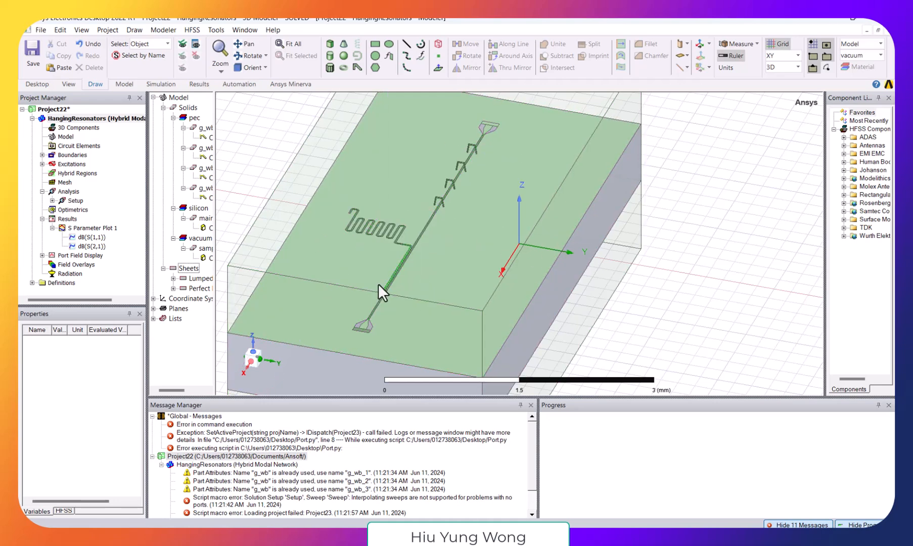
pyautogui.scroll(2, 380, 284)
pyautogui.scroll(2, 419, 285)
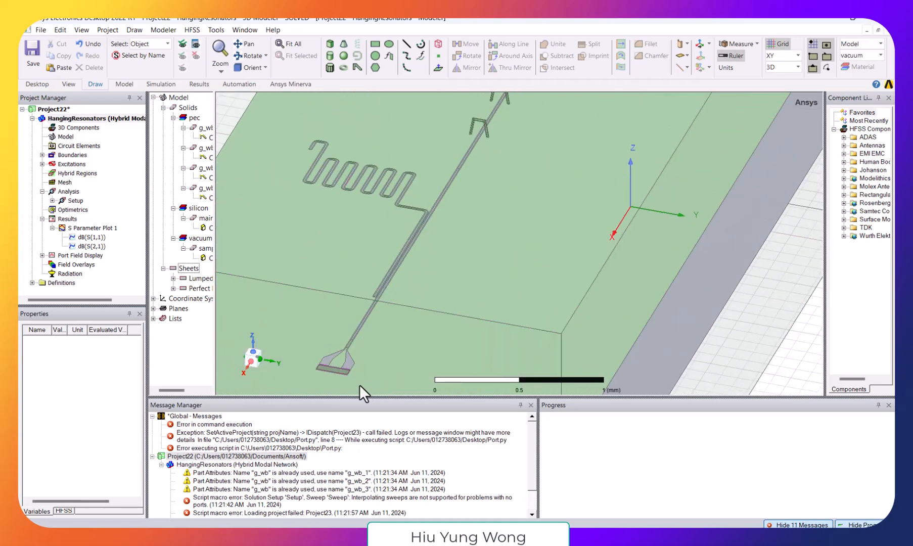
pyautogui.scroll(1, 356, 365)
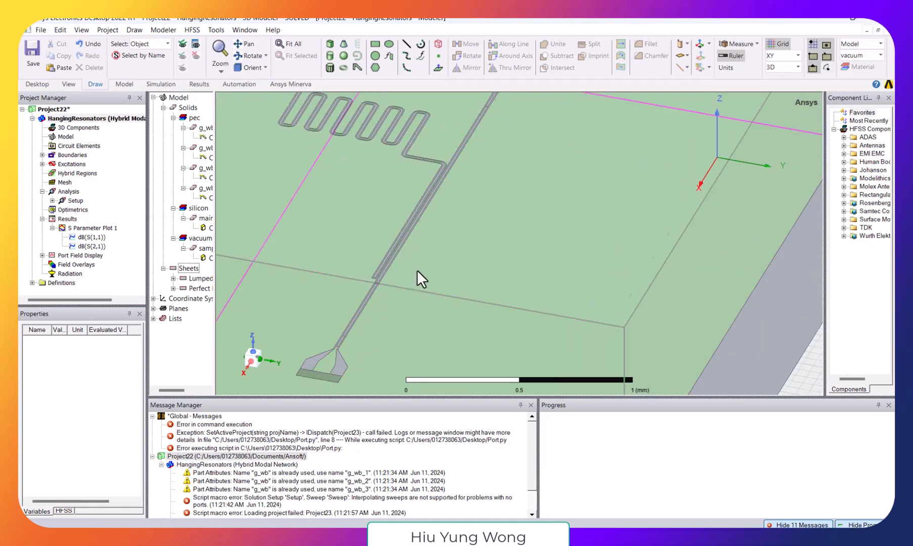
pyautogui.scroll(-3, 510, 213)
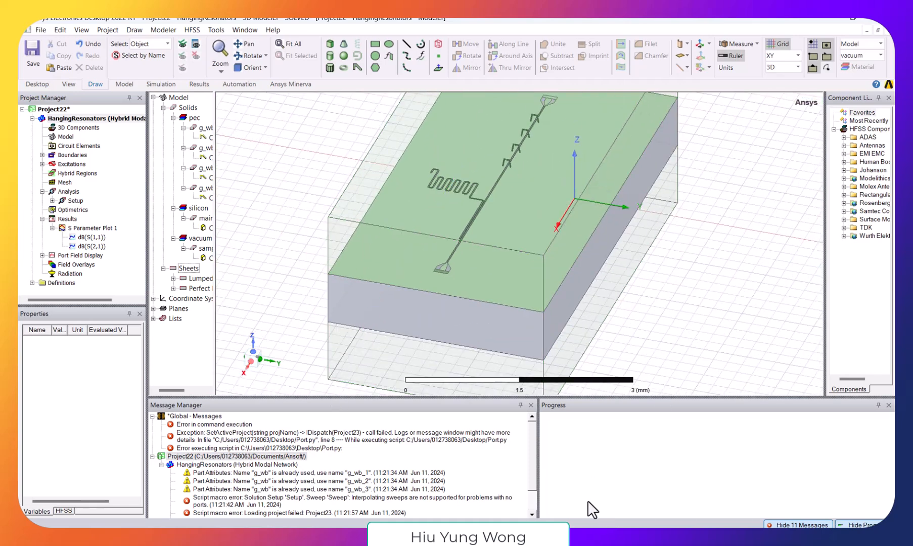